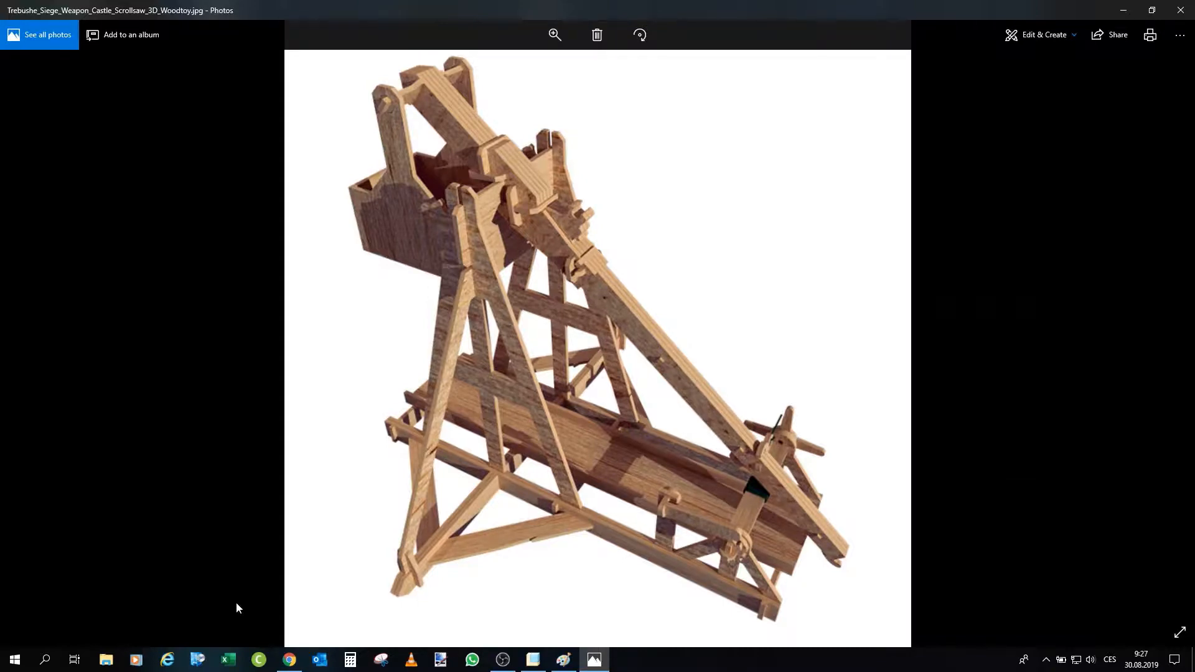
- Play a short part of the "How to make a Medieval Trebuchet" video in Chrome and view the dimensioned trebuchet.png in Paint
{"action": "left_click", "coordinate": [290, 660]}
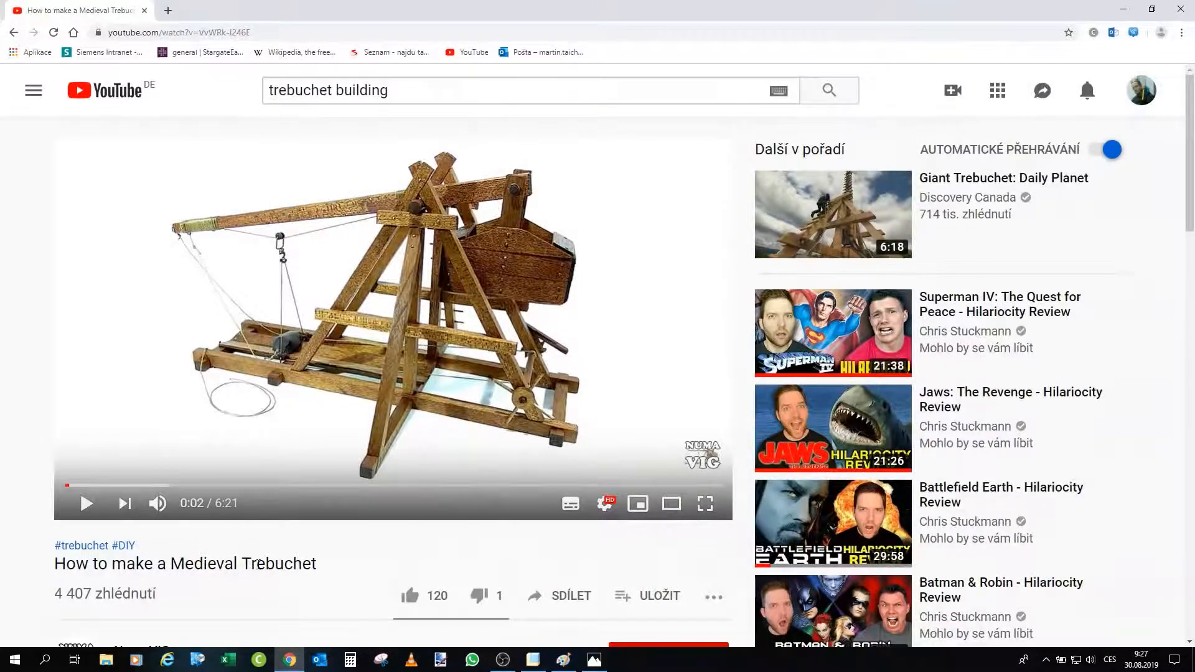
{"action": "scroll", "coordinate": [268, 547], "scroll_direction": "down", "scroll_amount": 2}
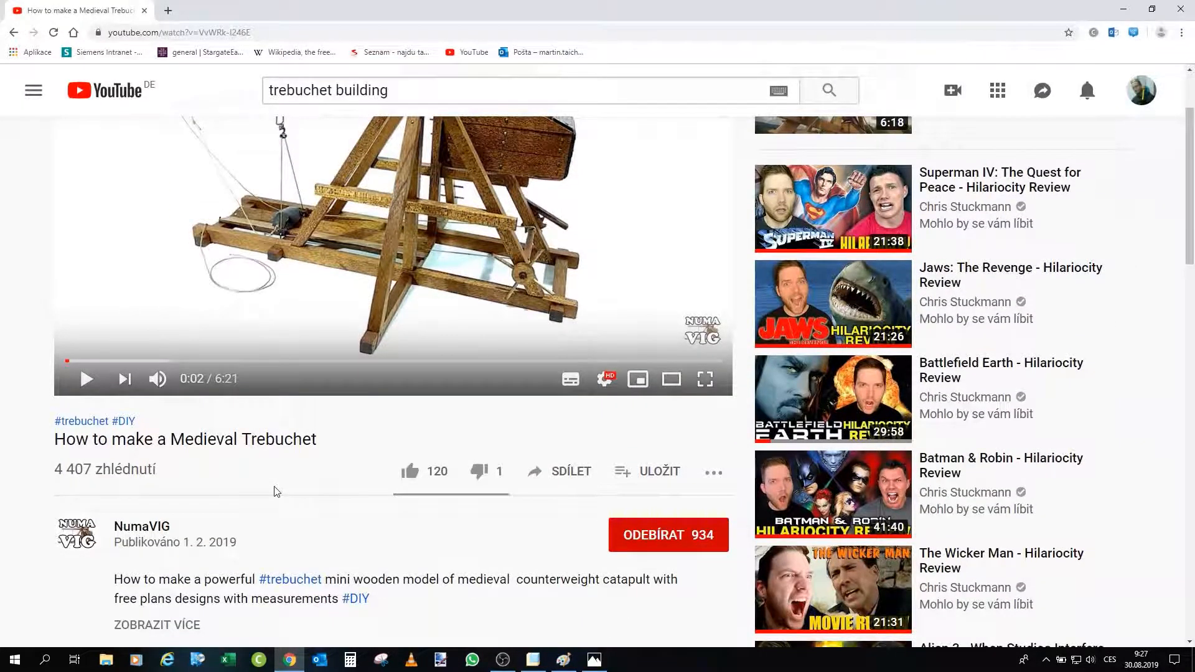
{"action": "scroll", "coordinate": [277, 492], "scroll_direction": "up", "scroll_amount": 1}
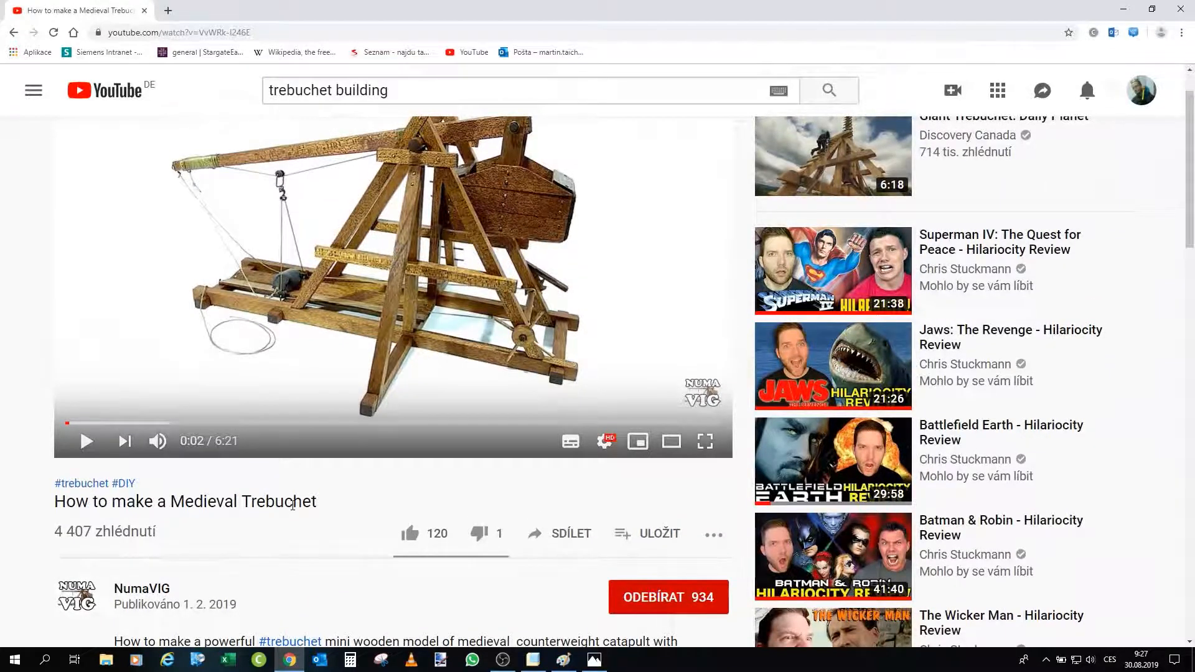
{"action": "scroll", "coordinate": [305, 556], "scroll_direction": "up", "scroll_amount": 1}
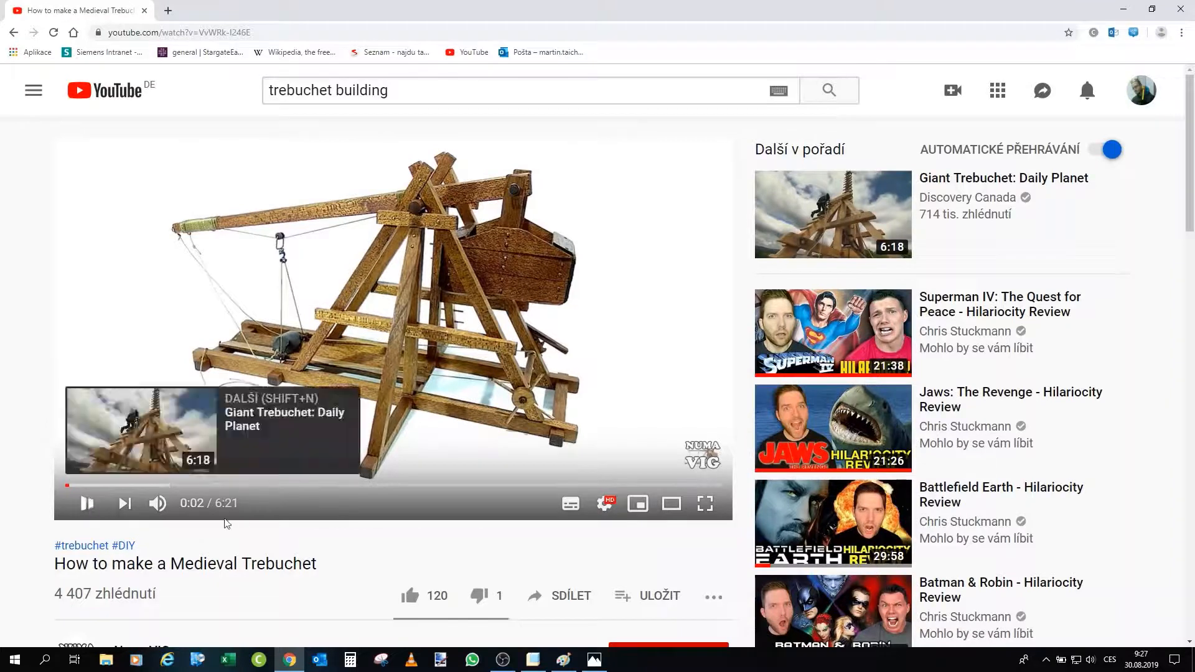
{"action": "left_click", "coordinate": [87, 503]}
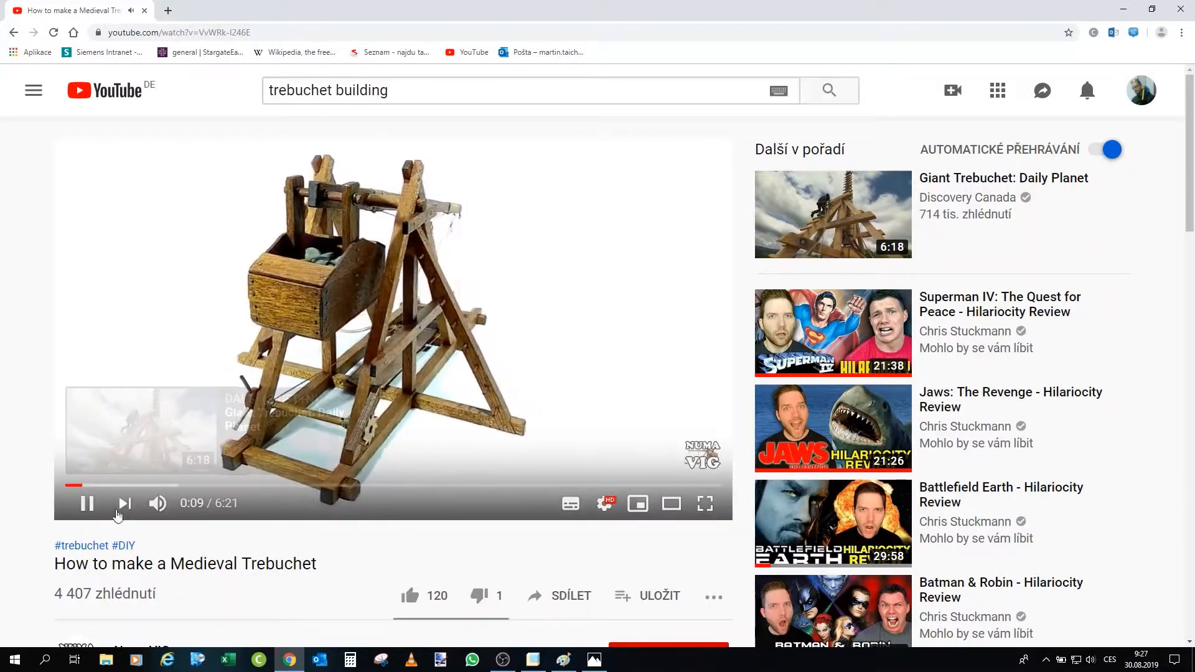
{"action": "left_click", "coordinate": [88, 506]}
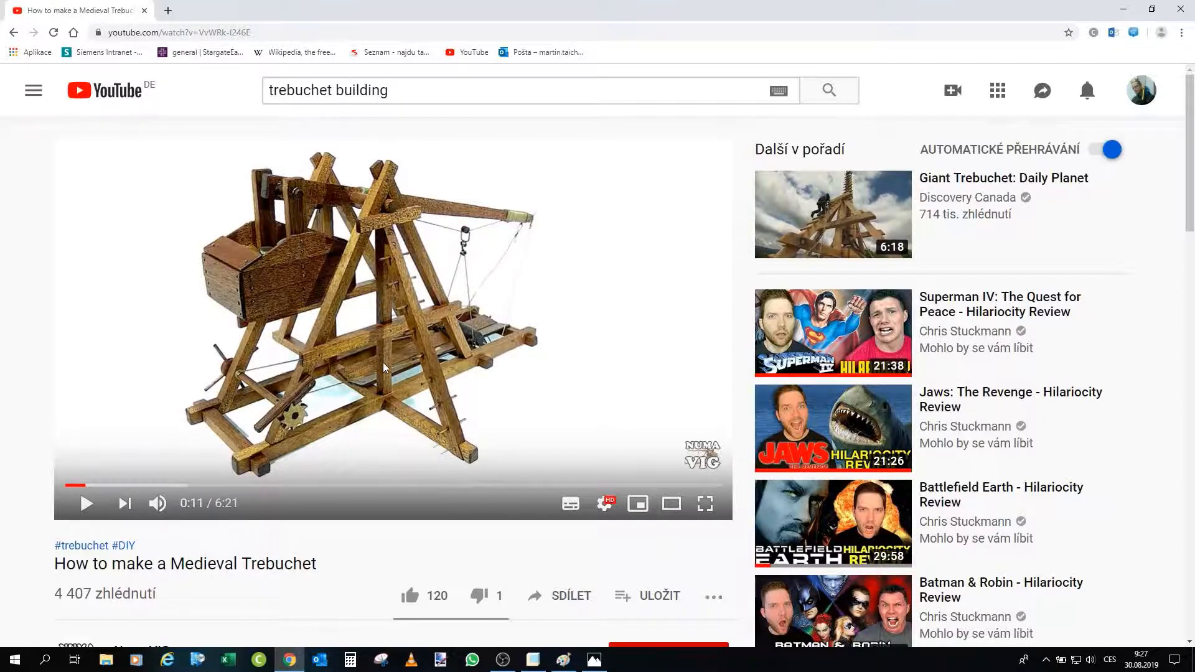
{"action": "left_click", "coordinate": [563, 660]}
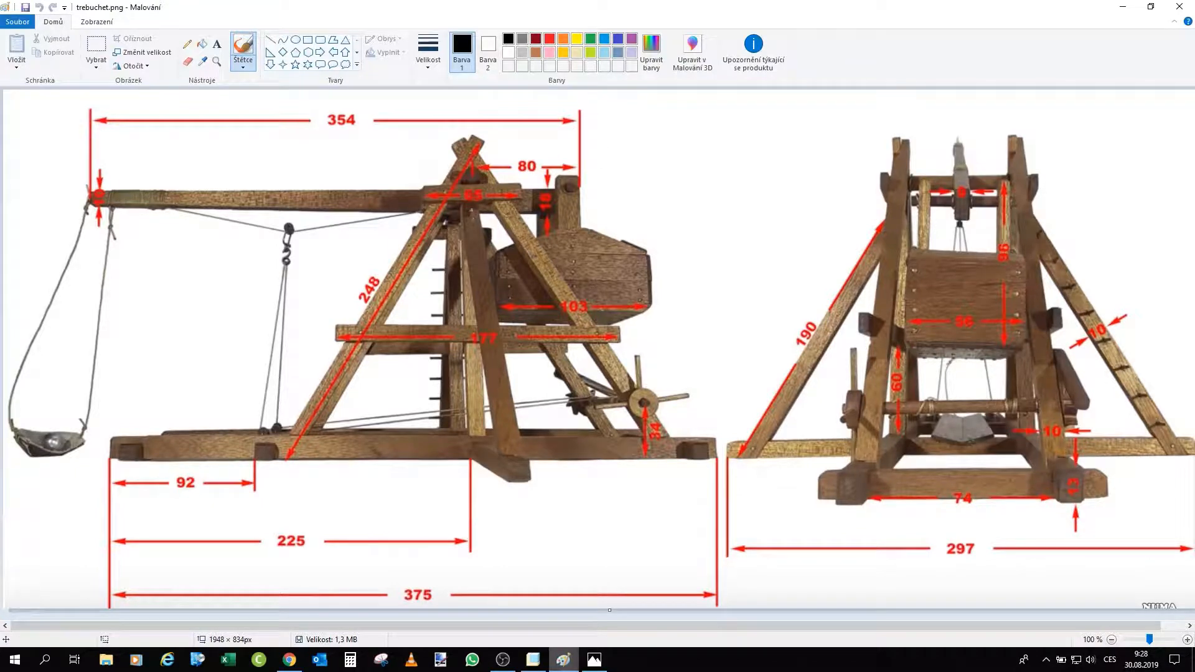
- Switch to Creo Parametric and examine the whole trebuchet assembly from several angles
{"action": "left_click", "coordinate": [533, 661]}
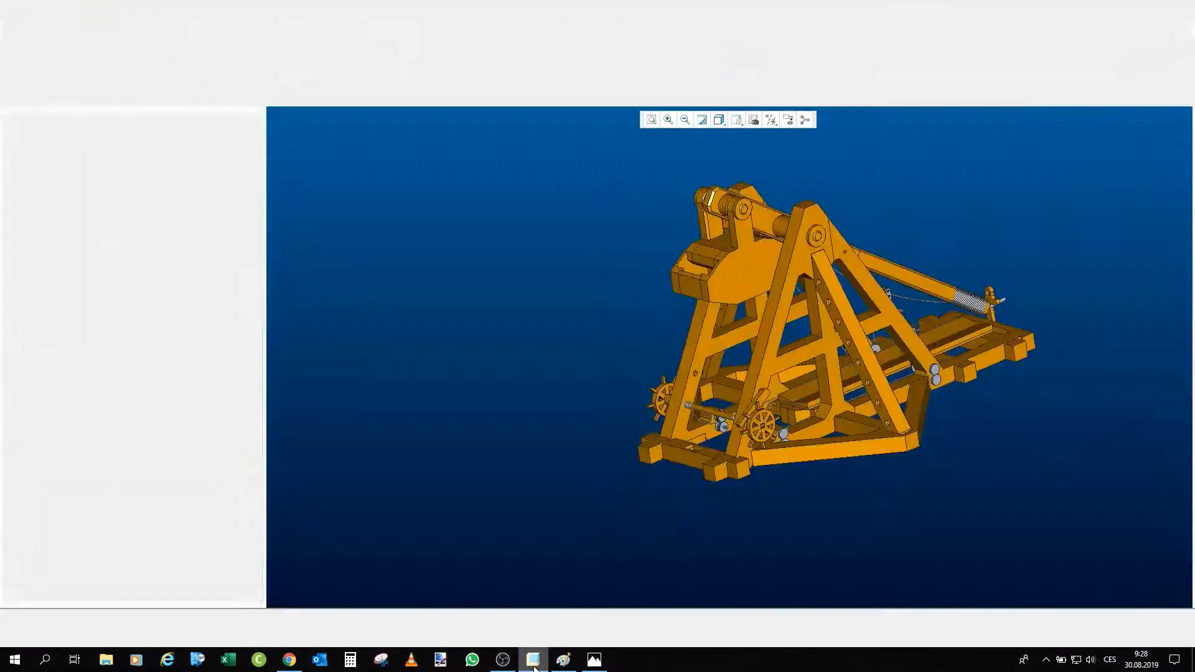
{"action": "scroll", "coordinate": [828, 492], "scroll_direction": "up", "scroll_amount": 3}
{"action": "scroll", "coordinate": [871, 427], "scroll_direction": "down", "scroll_amount": 5}
{"action": "mouse_move", "coordinate": [865, 423]}
{"action": "middle_mouse_down"}
{"action": "mouse_move", "coordinate": [803, 386]}
{"action": "mouse_move", "coordinate": [703, 507]}
{"action": "mouse_move", "coordinate": [707, 373]}
{"action": "mouse_move", "coordinate": [581, 364]}
{"action": "mouse_move", "coordinate": [793, 376]}
{"action": "mouse_move", "coordinate": [736, 403]}
{"action": "middle_mouse_up"}
{"action": "scroll", "coordinate": [707, 510], "scroll_direction": "up", "scroll_amount": 3}
{"action": "scroll", "coordinate": [709, 514], "scroll_direction": "down", "scroll_amount": 3}
{"action": "scroll", "coordinate": [581, 364], "scroll_direction": "down", "scroll_amount": 3}
{"action": "scroll", "coordinate": [792, 375], "scroll_direction": "up", "scroll_amount": 3}
{"action": "scroll", "coordinate": [669, 277], "scroll_direction": "down", "scroll_amount": 2}
{"action": "middle_click_drag", "start_coordinate": [688, 311], "coordinate": [699, 303]}
{"action": "middle_click_drag", "start_coordinate": [816, 431], "coordinate": [792, 411]}
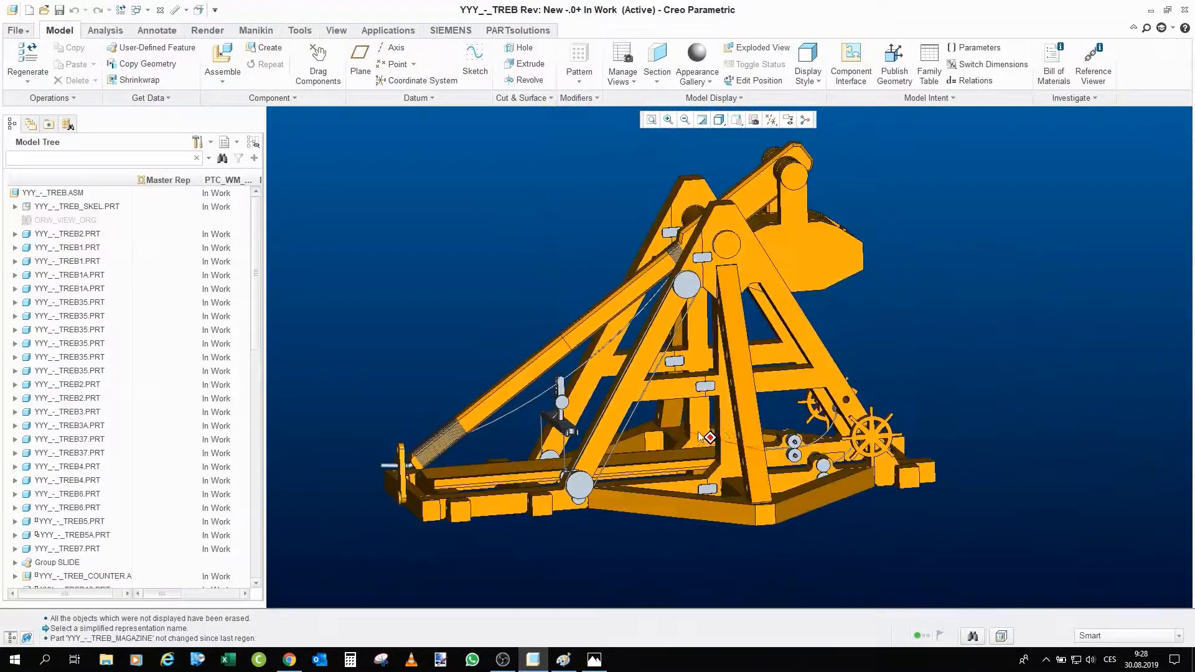
{"action": "scroll", "coordinate": [958, 449], "scroll_direction": "up", "scroll_amount": 3}
{"action": "scroll", "coordinate": [683, 505], "scroll_direction": "down", "scroll_amount": 3}
{"action": "middle_click_drag", "start_coordinate": [768, 467], "coordinate": [716, 439]}
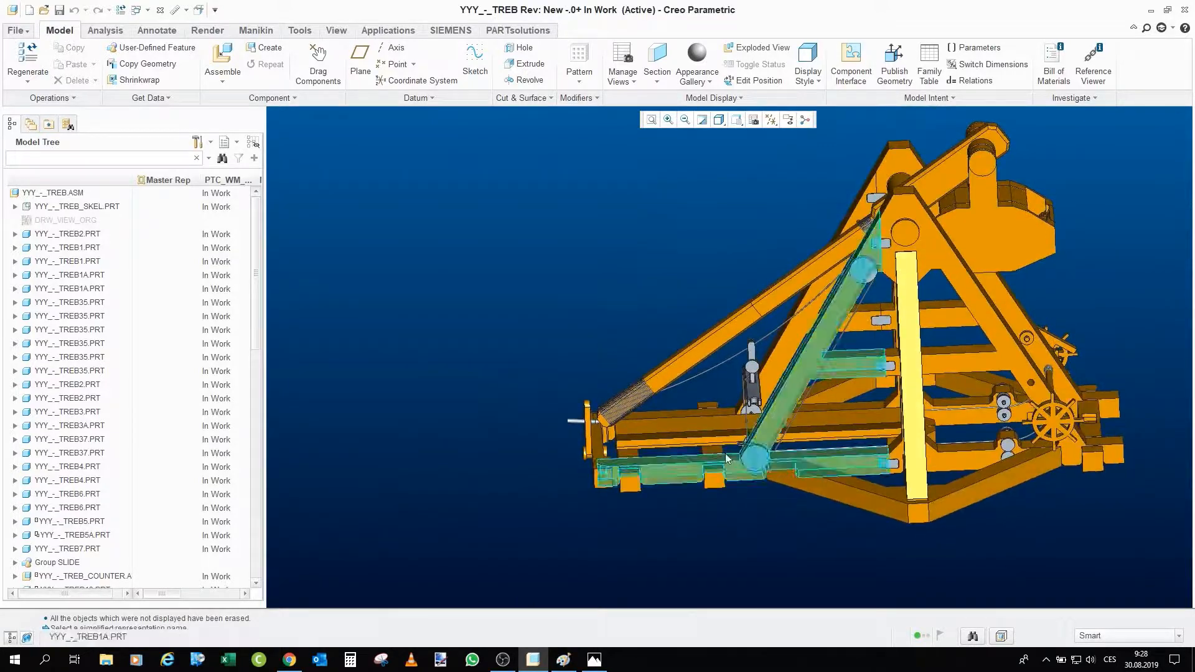
{"action": "scroll", "coordinate": [796, 436], "scroll_direction": "down", "scroll_amount": 3}
{"action": "middle_click_drag", "start_coordinate": [796, 436], "coordinate": [778, 463]}
{"action": "scroll", "coordinate": [814, 428], "scroll_direction": "up", "scroll_amount": 3}
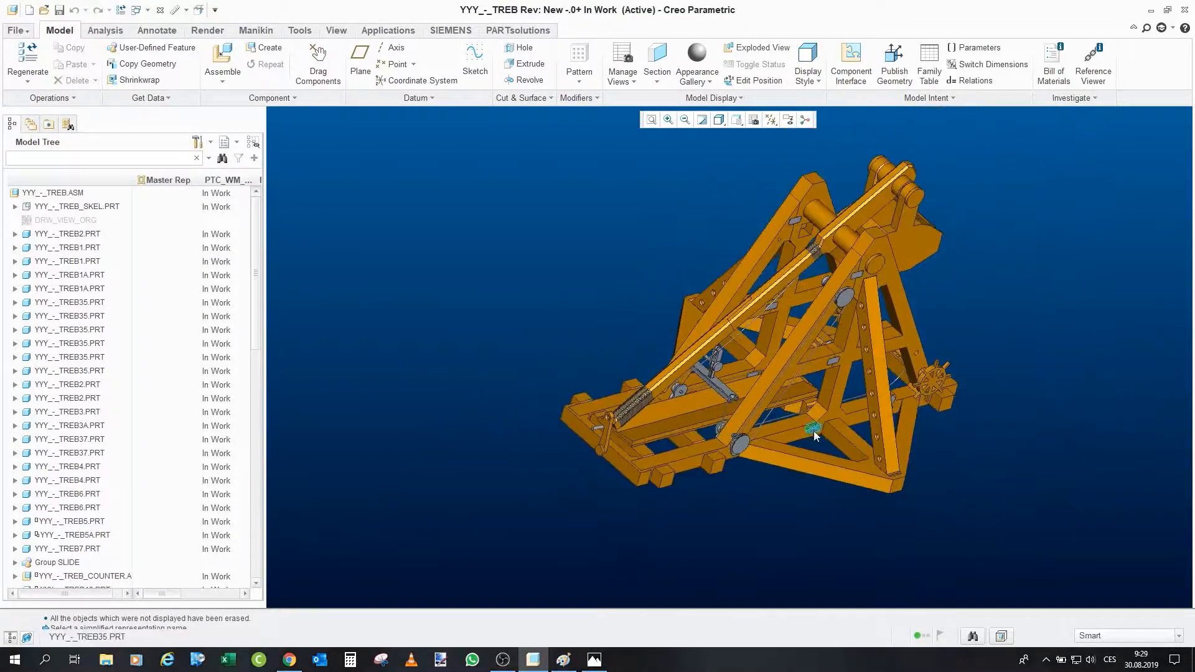
{"action": "mouse_move", "coordinate": [812, 424]}
{"action": "middle_mouse_down"}
{"action": "mouse_move", "coordinate": [762, 397]}
{"action": "mouse_move", "coordinate": [747, 410]}
{"action": "mouse_move", "coordinate": [778, 383]}
{"action": "mouse_move", "coordinate": [771, 410]}
{"action": "middle_mouse_up"}
{"action": "scroll", "coordinate": [777, 383], "scroll_direction": "down", "scroll_amount": 3}
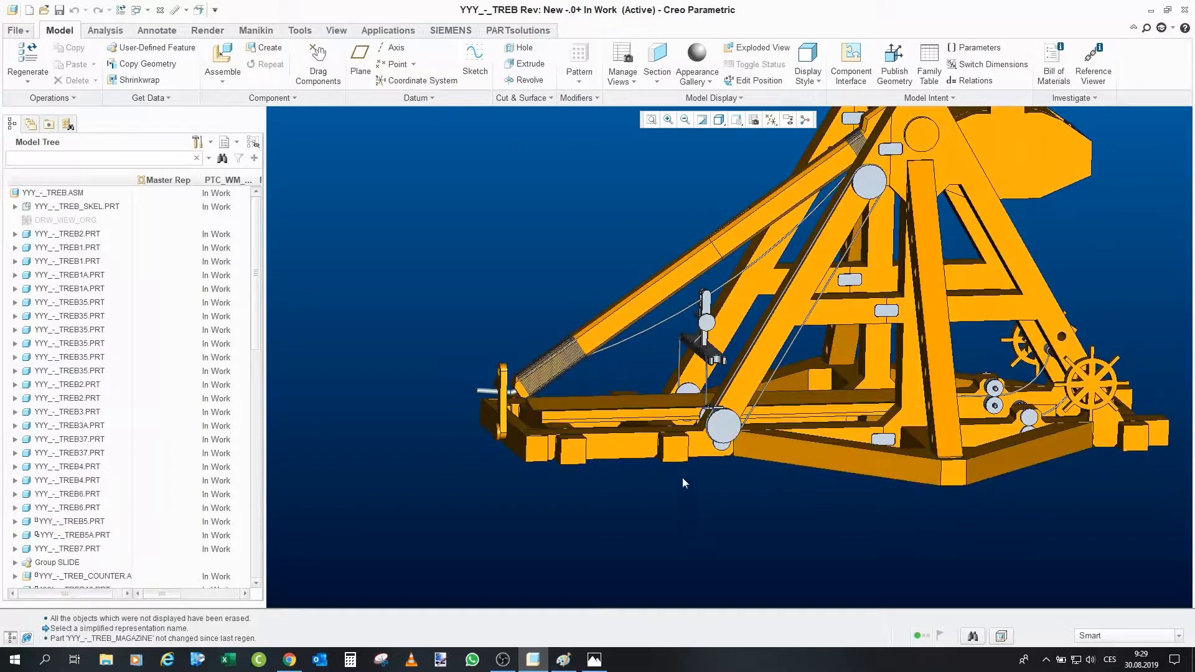
{"action": "middle_click_drag", "start_coordinate": [682, 477], "coordinate": [705, 524]}
{"action": "scroll", "coordinate": [675, 480], "scroll_direction": "up", "scroll_amount": 3}
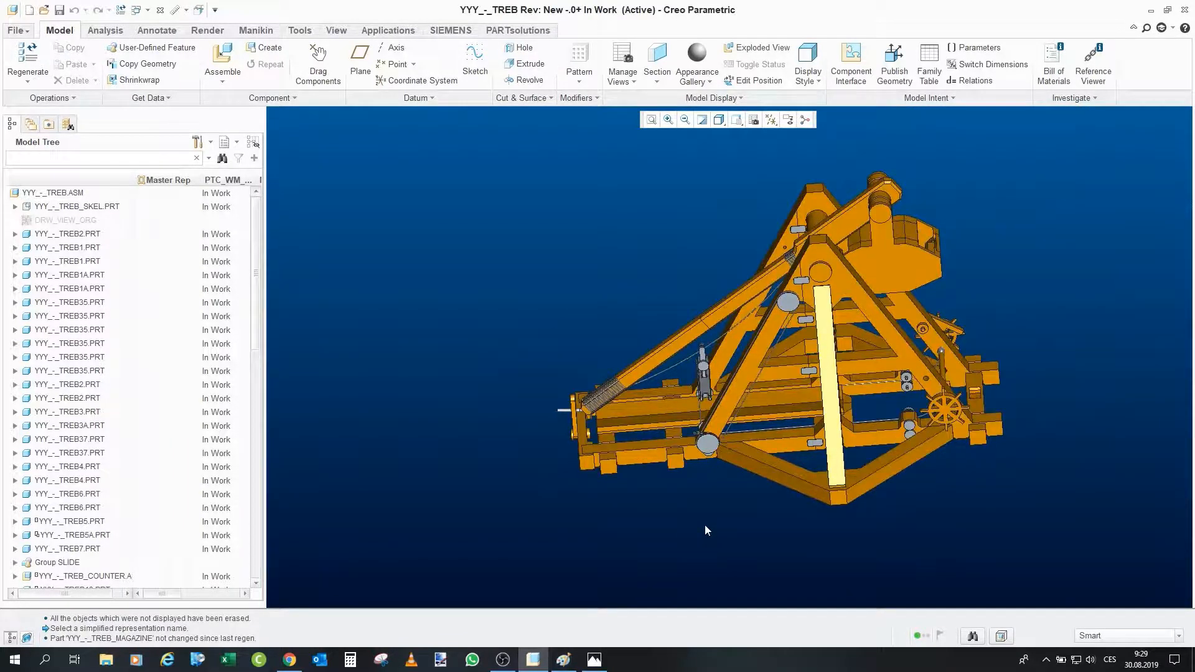
{"action": "scroll", "coordinate": [705, 525], "scroll_direction": "down", "scroll_amount": 5}
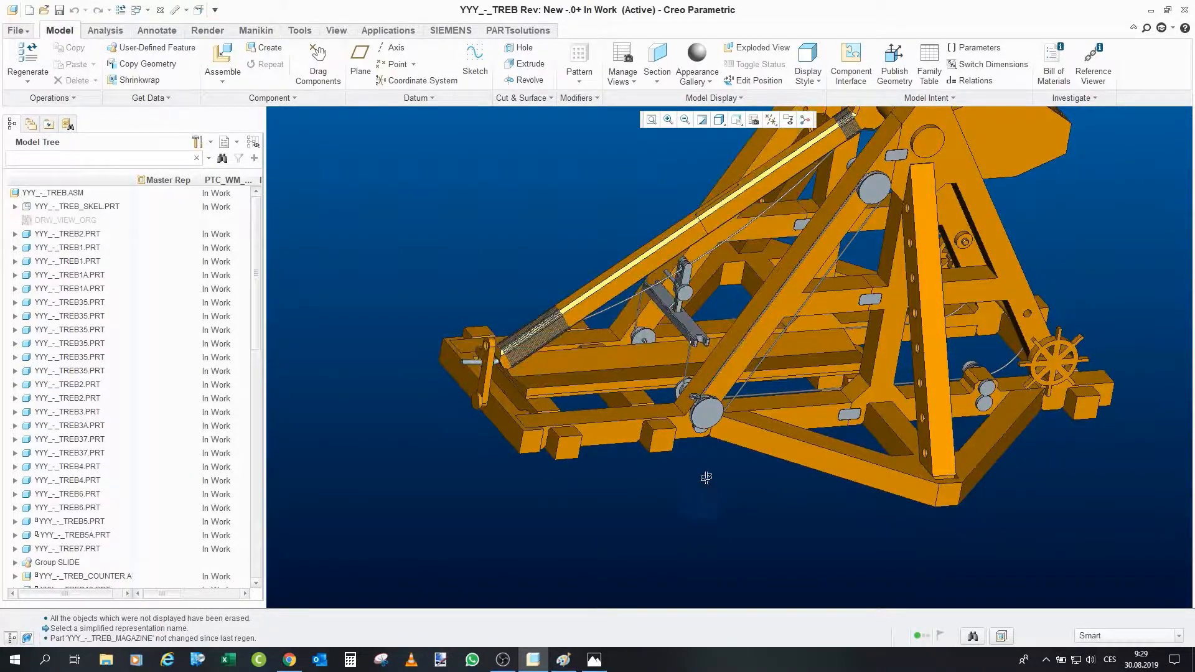
{"action": "middle_click_drag", "start_coordinate": [708, 488], "coordinate": [704, 487]}
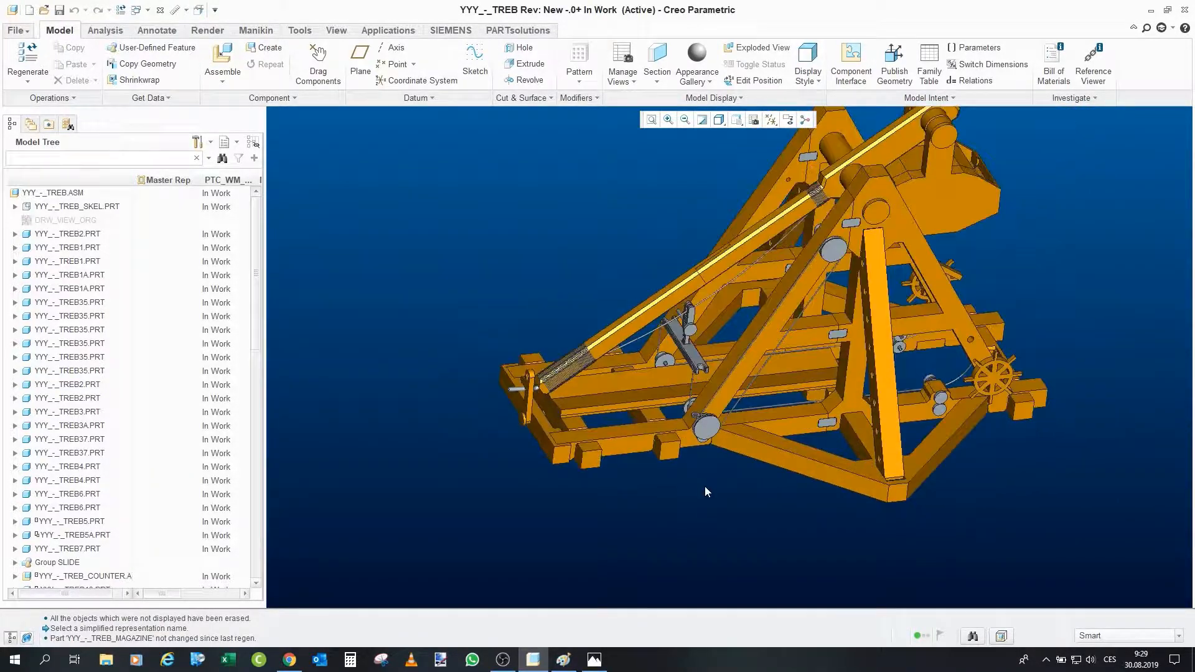
- Examine the base frame's end near the arm tip, highlighting the TREB1A side beam and the TREB2 crossbeam
{"action": "scroll", "coordinate": [673, 463], "scroll_direction": "down", "scroll_amount": 4}
{"action": "scroll", "coordinate": [517, 460], "scroll_direction": "down", "scroll_amount": 6}
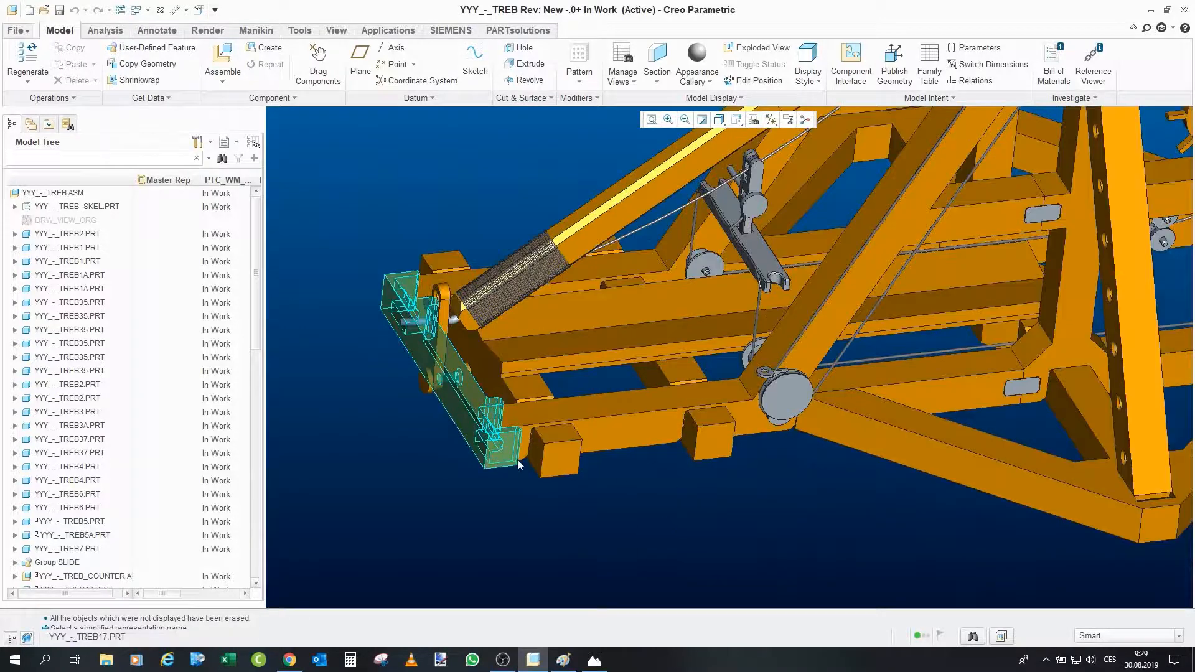
{"action": "mouse_move", "coordinate": [566, 348]}
{"action": "middle_mouse_down"}
{"action": "mouse_move", "coordinate": [578, 342]}
{"action": "mouse_move", "coordinate": [567, 345]}
{"action": "middle_mouse_up"}
{"action": "left_click", "coordinate": [568, 348]}
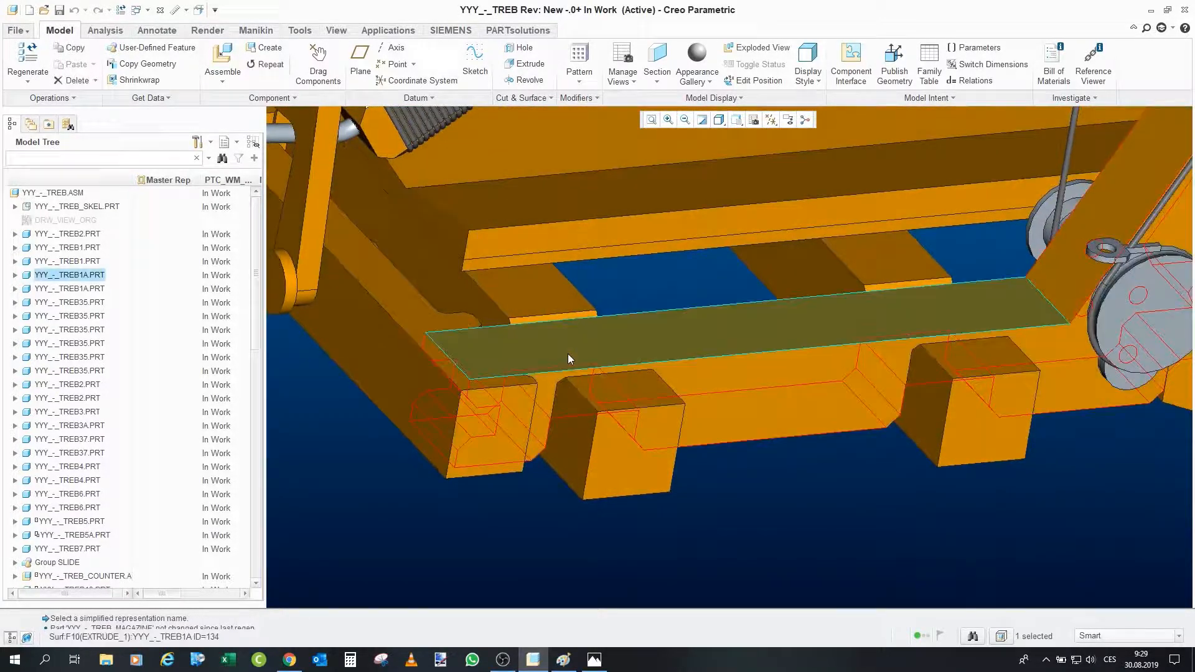
{"action": "left_click", "coordinate": [610, 490]}
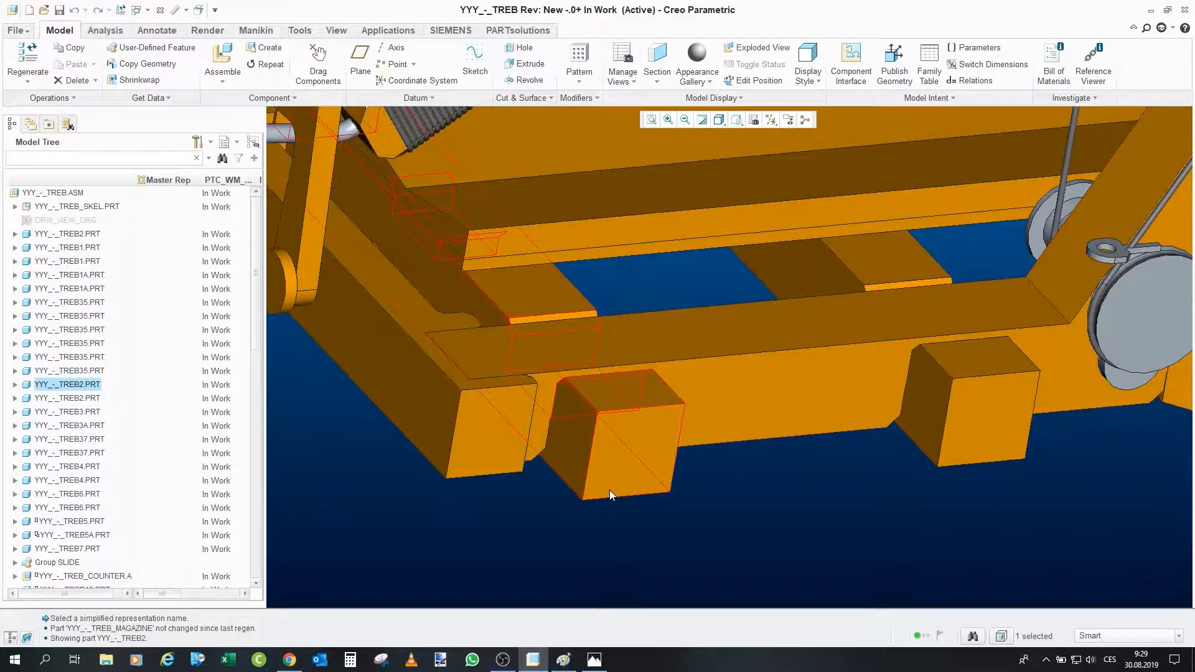
{"action": "scroll", "coordinate": [609, 491], "scroll_direction": "up", "scroll_amount": 3}
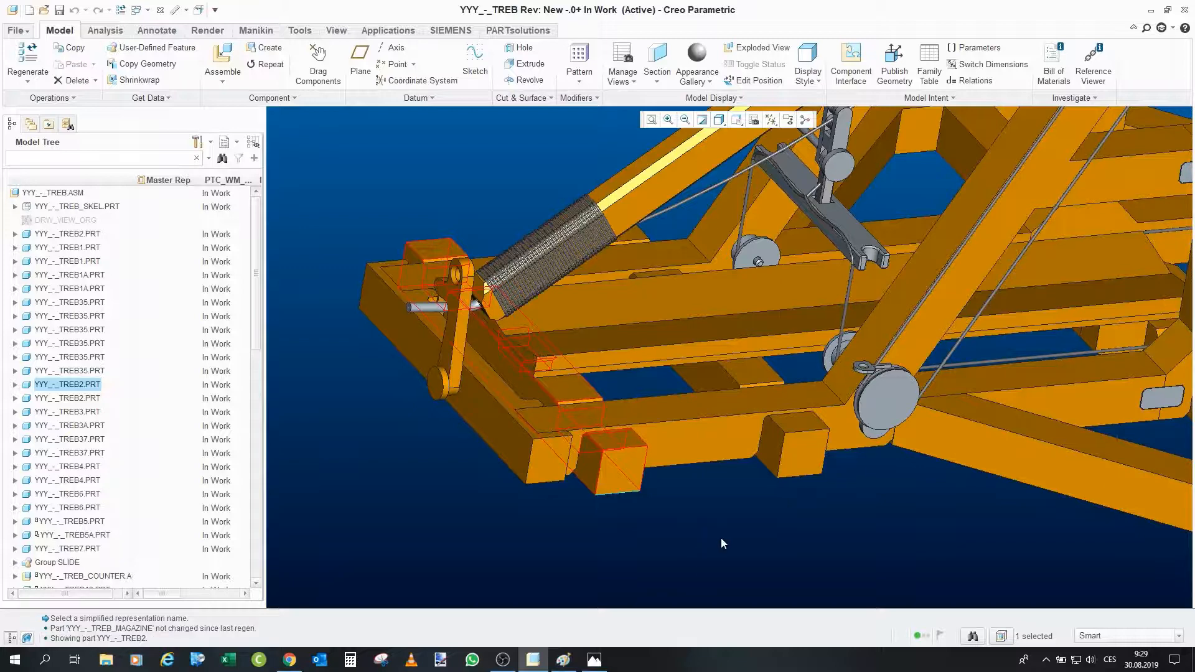
{"action": "left_click", "coordinate": [715, 564]}
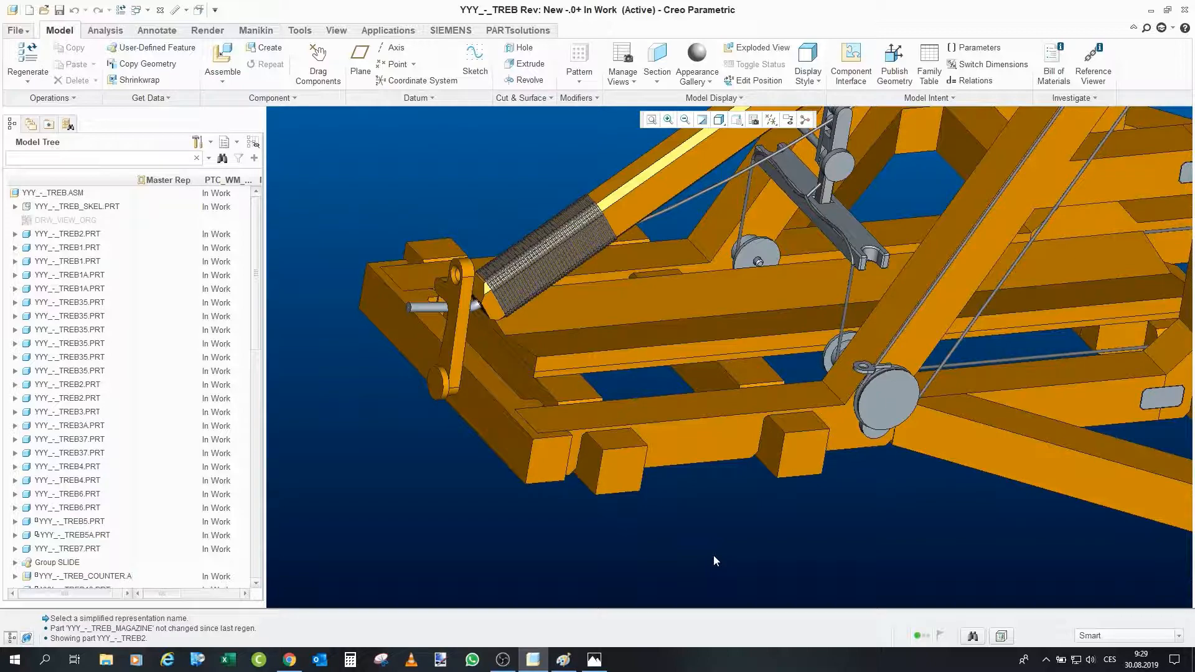
- Examine the throwing arm and how its TREB5 section sits between the two side frames
{"action": "scroll", "coordinate": [712, 552], "scroll_direction": "up", "scroll_amount": 6}
{"action": "middle_click_drag", "start_coordinate": [739, 551], "coordinate": [834, 330]}
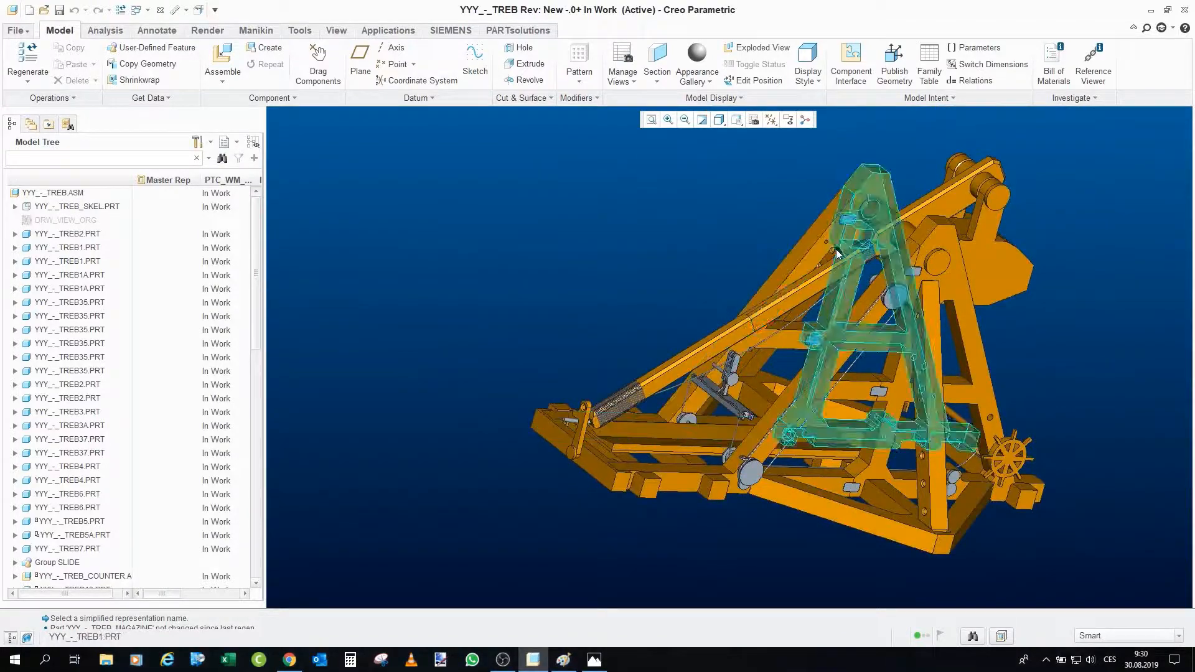
{"action": "middle_click_drag", "start_coordinate": [758, 311], "coordinate": [762, 326]}
{"action": "scroll", "coordinate": [760, 309], "scroll_direction": "down", "scroll_amount": 5}
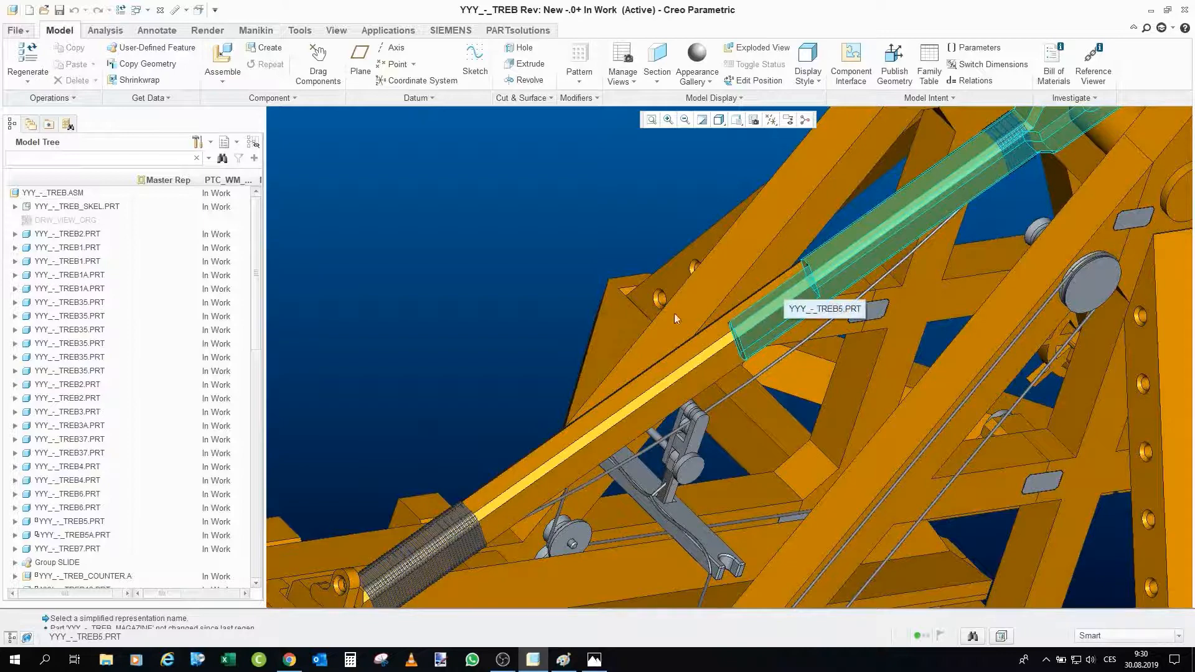
{"action": "scroll", "coordinate": [674, 312], "scroll_direction": "down", "scroll_amount": 4}
{"action": "scroll", "coordinate": [563, 371], "scroll_direction": "down", "scroll_amount": 3}
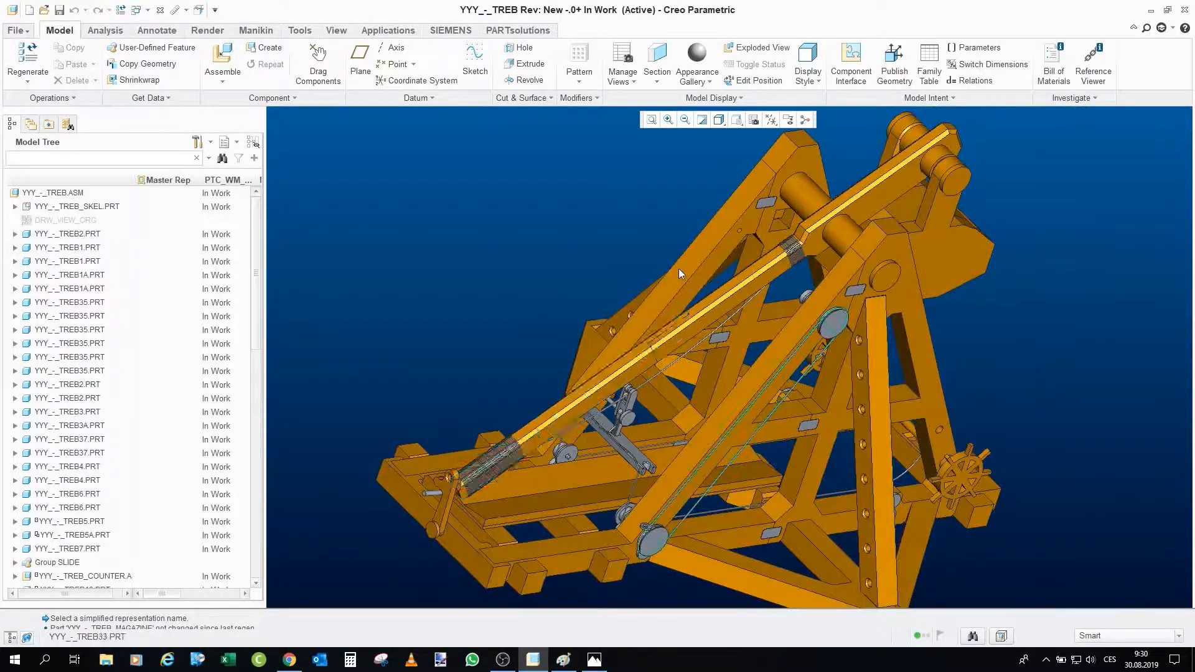
{"action": "middle_click_drag", "start_coordinate": [626, 384], "coordinate": [550, 314]}
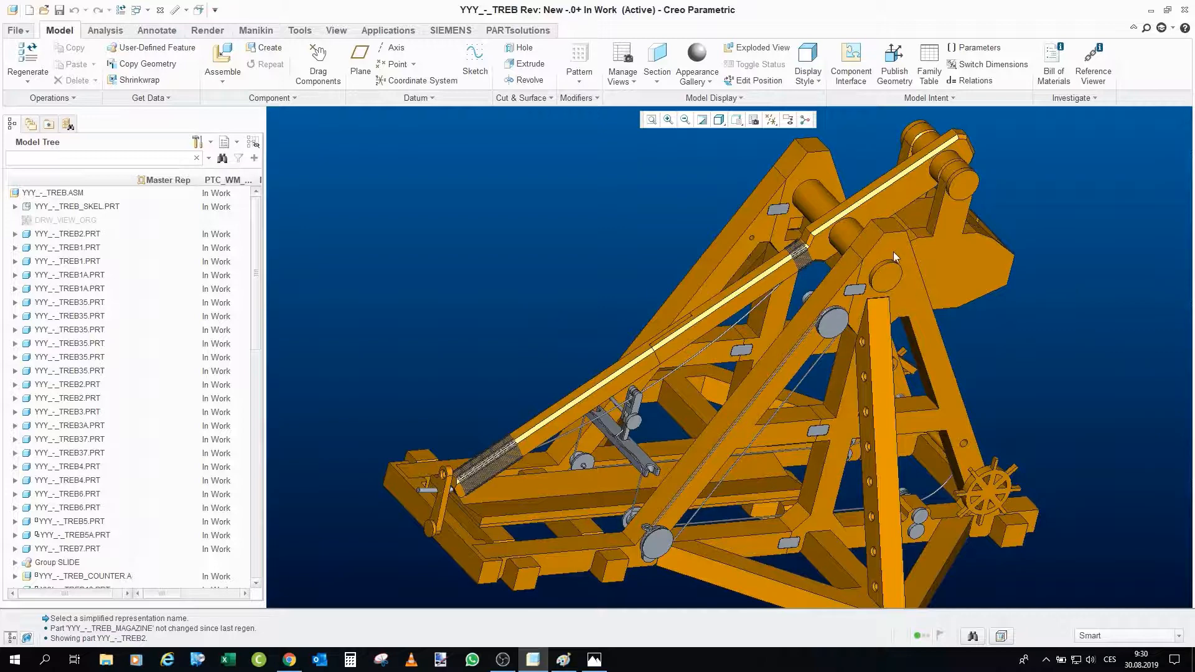
- Examine the TREB35 connecting key that joins the frame halves beside the main axle
{"action": "scroll", "coordinate": [894, 251], "scroll_direction": "down", "scroll_amount": 3}
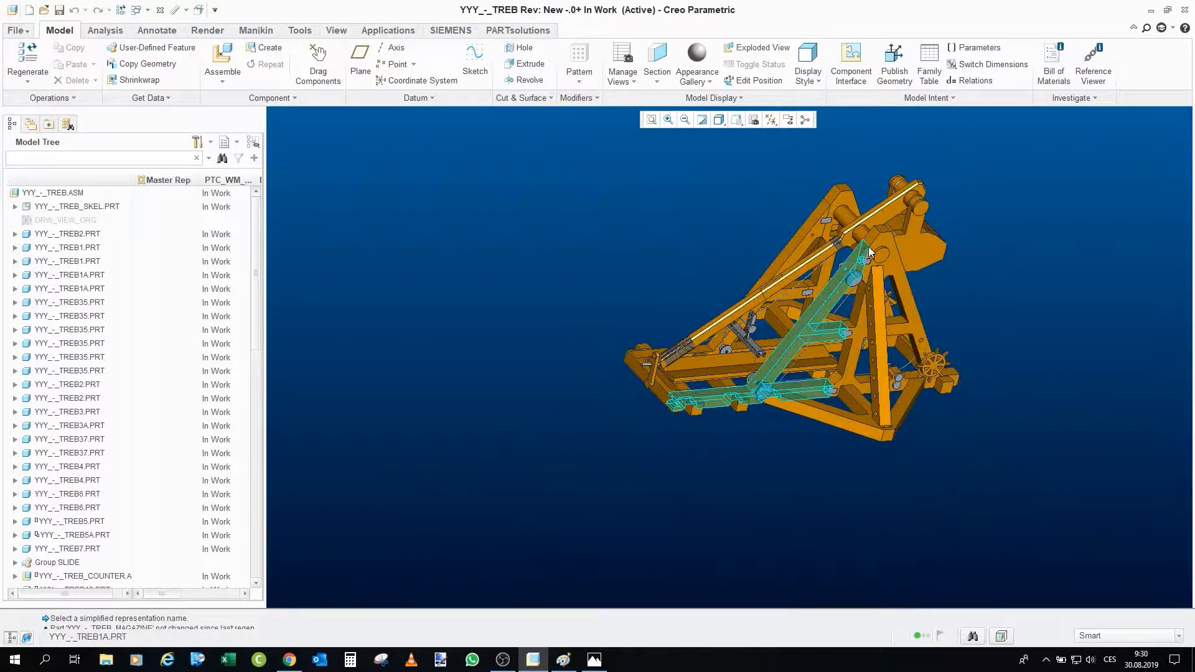
{"action": "scroll", "coordinate": [870, 249], "scroll_direction": "up", "scroll_amount": 5}
{"action": "scroll", "coordinate": [872, 243], "scroll_direction": "down", "scroll_amount": 2}
{"action": "scroll", "coordinate": [870, 243], "scroll_direction": "up", "scroll_amount": 2}
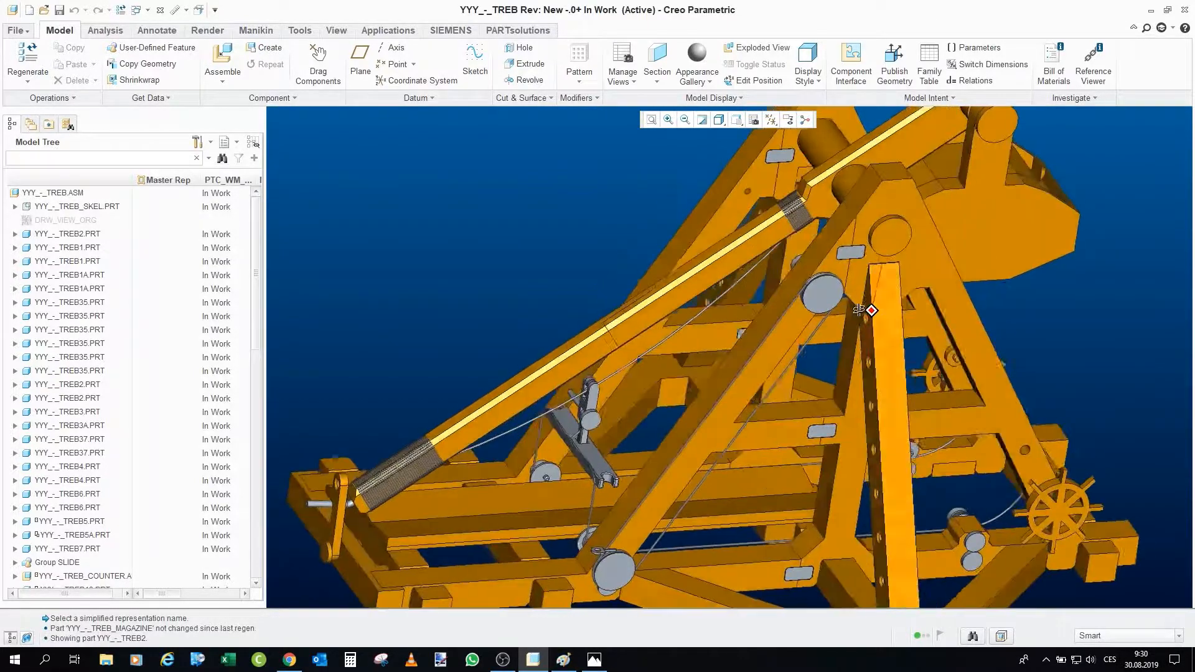
{"action": "middle_click_drag", "start_coordinate": [859, 310], "coordinate": [867, 310]}
{"action": "scroll", "coordinate": [832, 290], "scroll_direction": "up", "scroll_amount": 3}
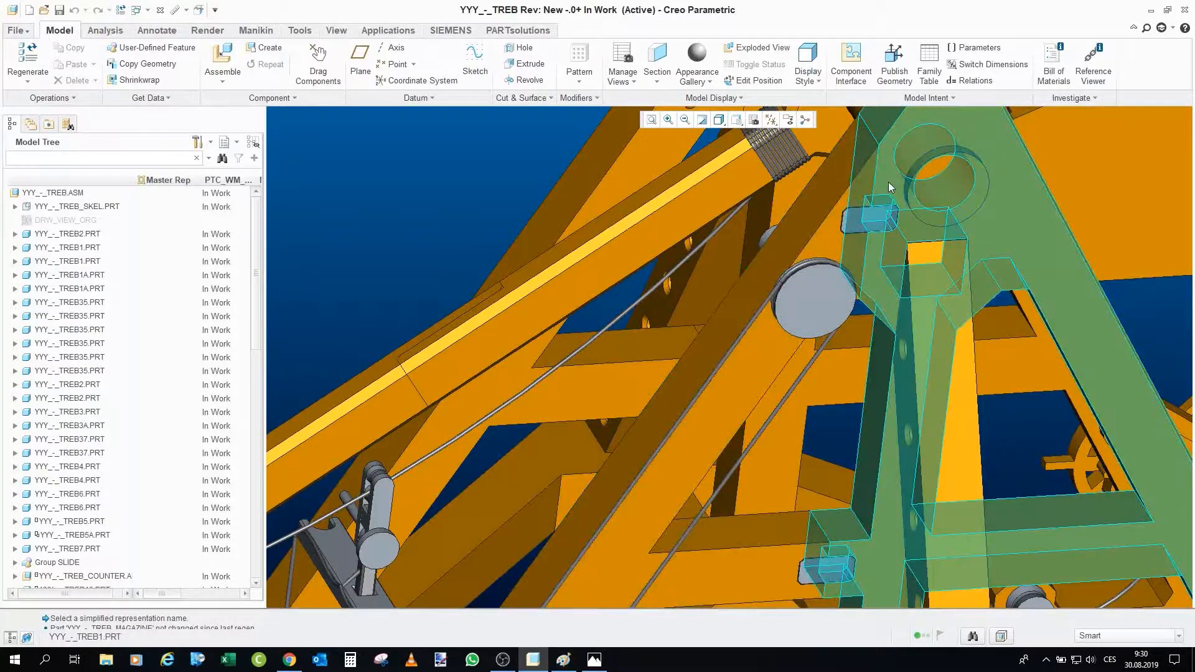
{"action": "scroll", "coordinate": [881, 199], "scroll_direction": "up", "scroll_amount": 3}
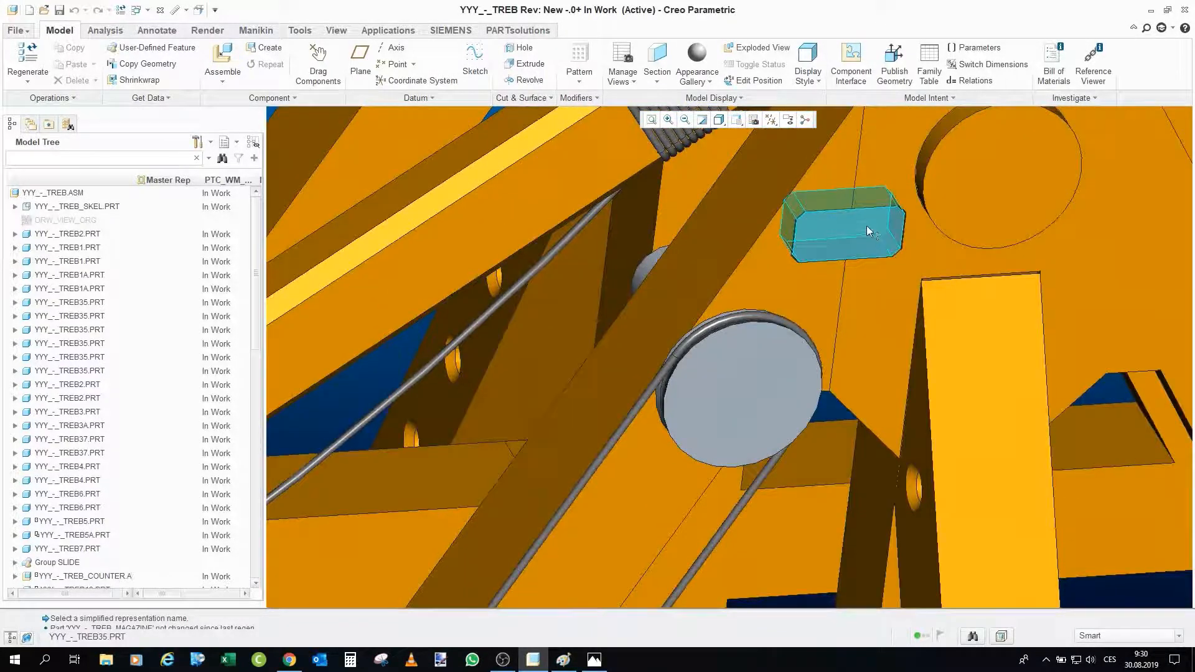
{"action": "scroll", "coordinate": [850, 220], "scroll_direction": "down", "scroll_amount": 2}
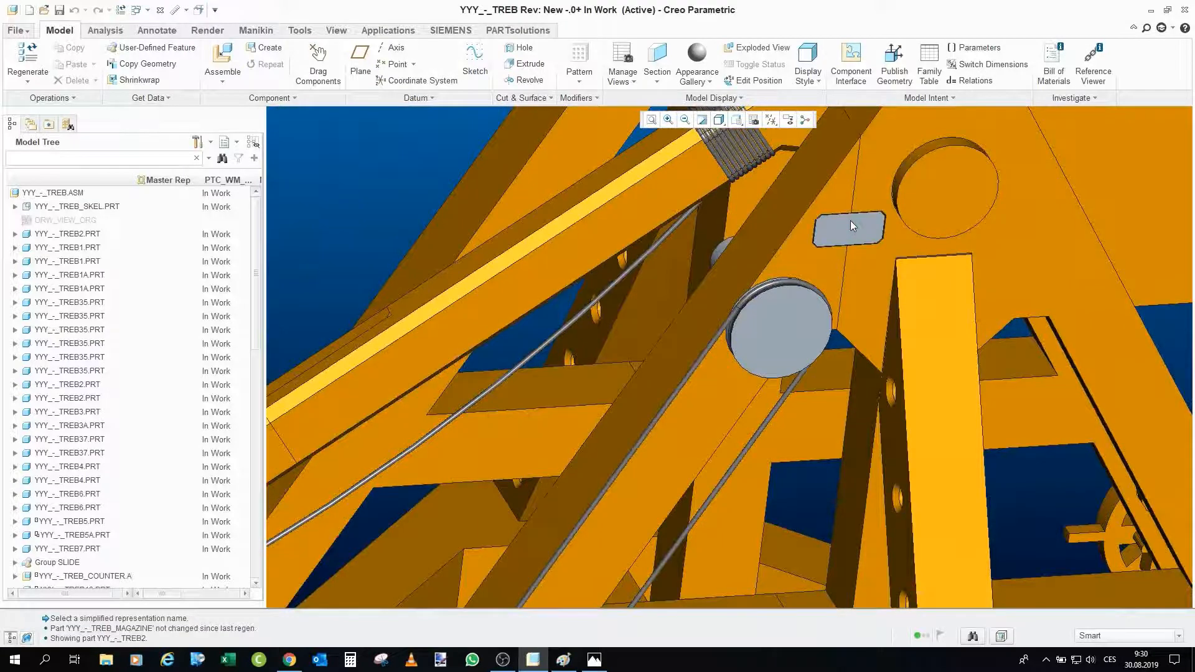
{"action": "scroll", "coordinate": [851, 221], "scroll_direction": "down", "scroll_amount": 5}
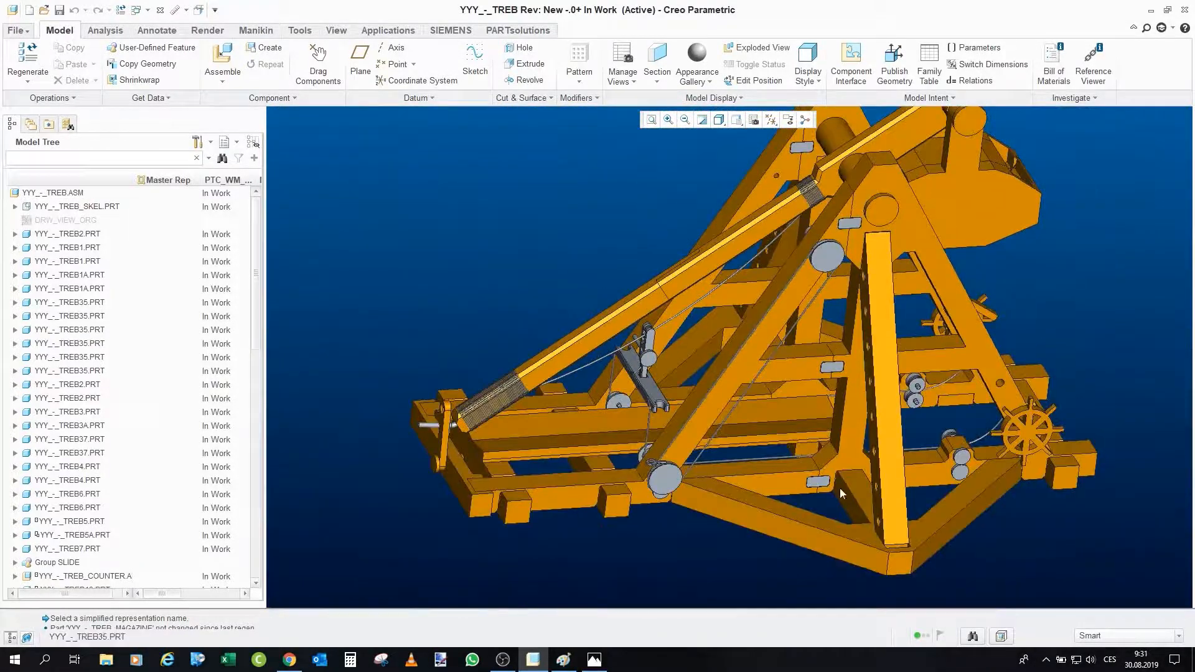
- Examine the middle crosspiece joint between TREB1 and TREB1A, highlighting the TREB1A part
{"action": "scroll", "coordinate": [841, 373], "scroll_direction": "up", "scroll_amount": 4}
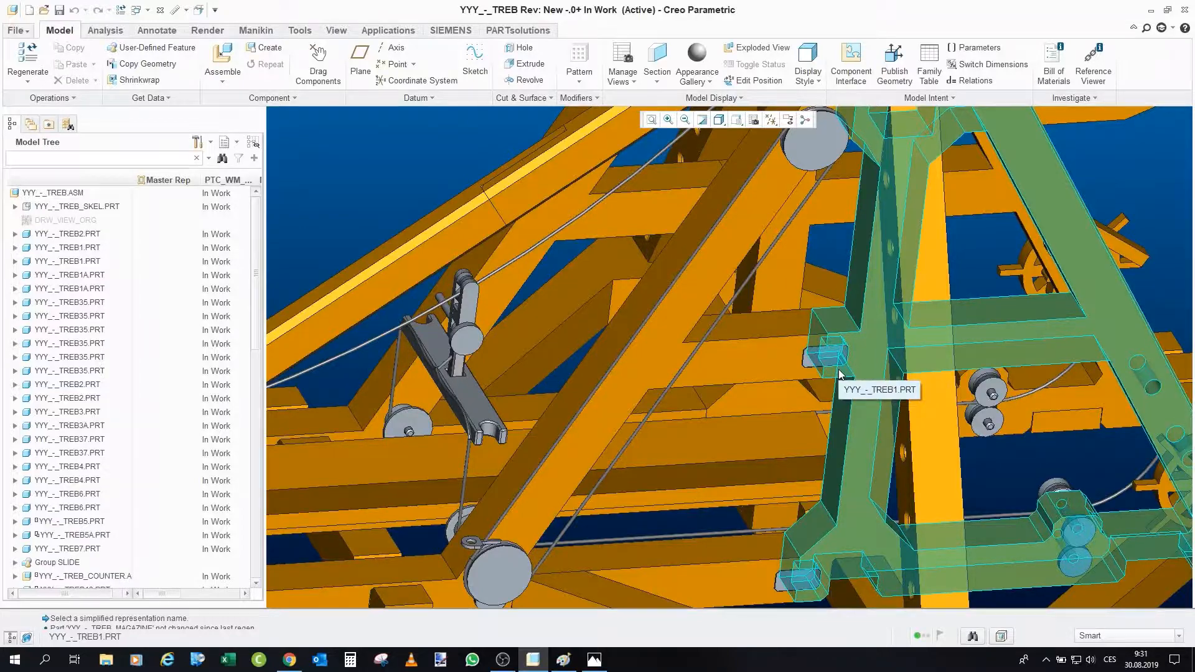
{"action": "scroll", "coordinate": [839, 374], "scroll_direction": "down", "scroll_amount": 6}
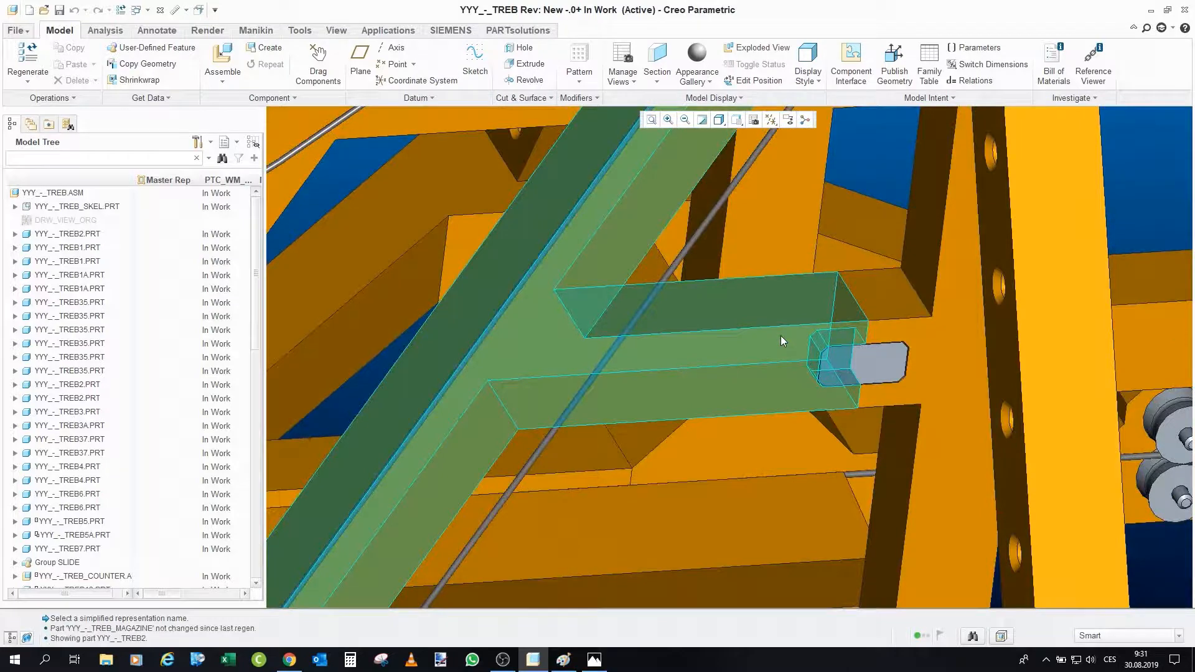
{"action": "left_click", "coordinate": [780, 335]}
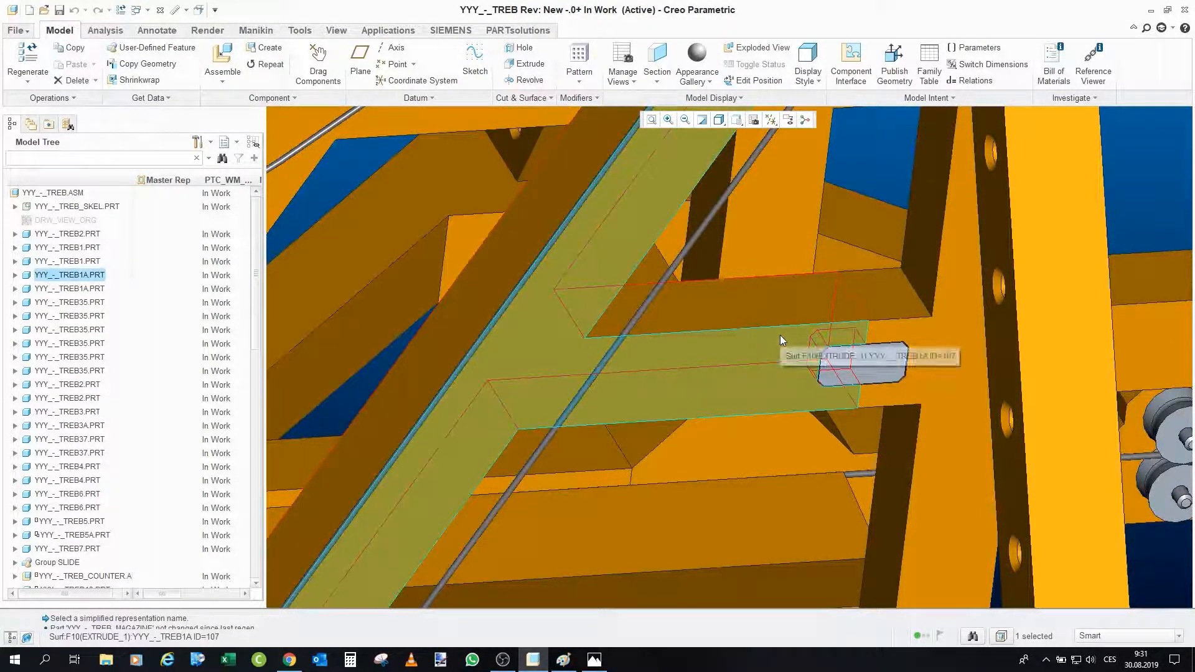
{"action": "scroll", "coordinate": [779, 335], "scroll_direction": "up", "scroll_amount": 1}
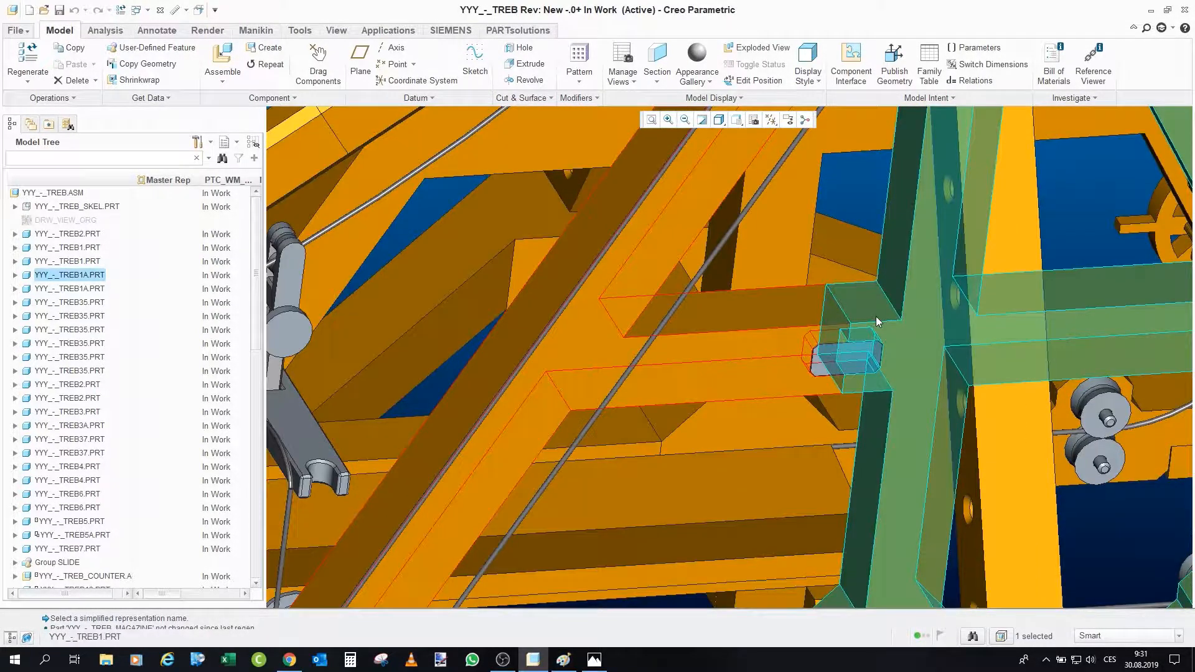
{"action": "scroll", "coordinate": [875, 316], "scroll_direction": "up", "scroll_amount": 6}
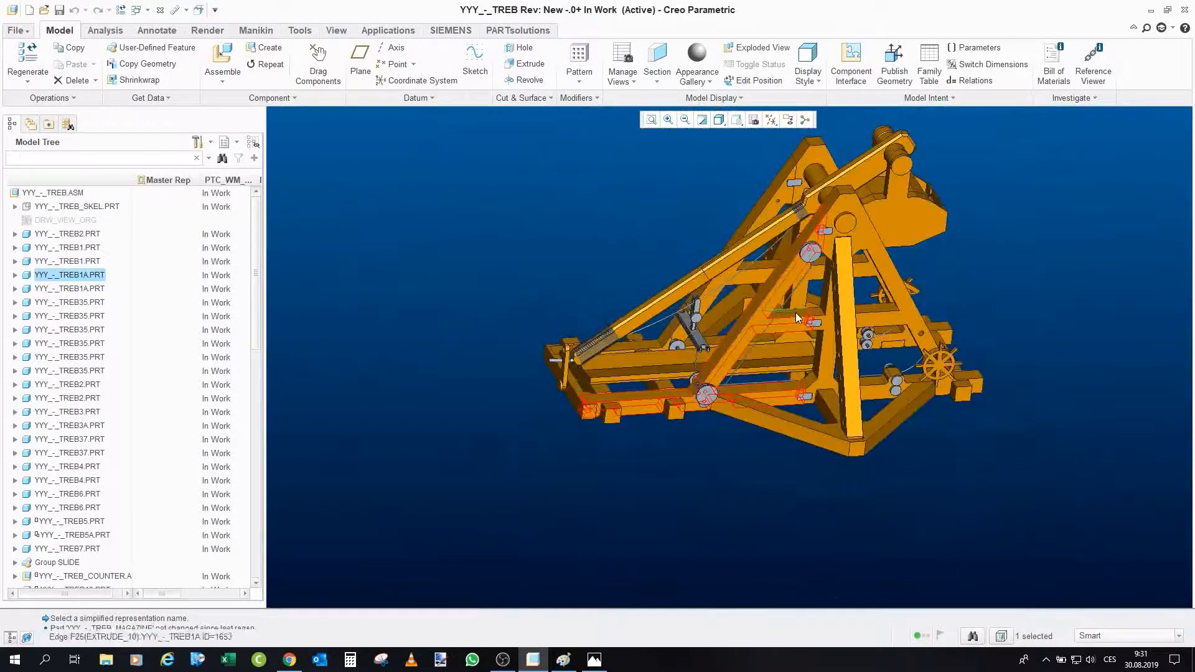
- Examine the lower beams and joints of the TREB1A side frame, and clear the part's highlighting
{"action": "scroll", "coordinate": [796, 314], "scroll_direction": "down", "scroll_amount": 5}
{"action": "middle_click_drag", "start_coordinate": [841, 384], "coordinate": [858, 384]}
{"action": "middle_click_drag", "start_coordinate": [874, 448], "coordinate": [840, 449]}
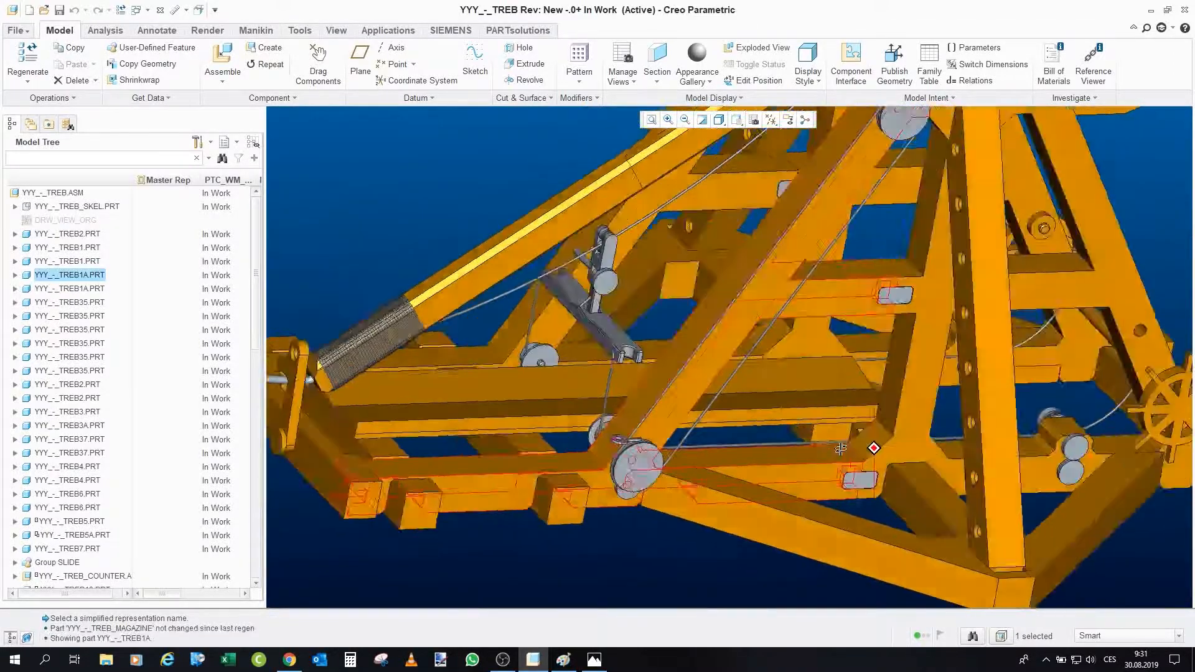
{"action": "scroll", "coordinate": [858, 447], "scroll_direction": "up", "scroll_amount": 5}
{"action": "left_click", "coordinate": [1030, 561]}
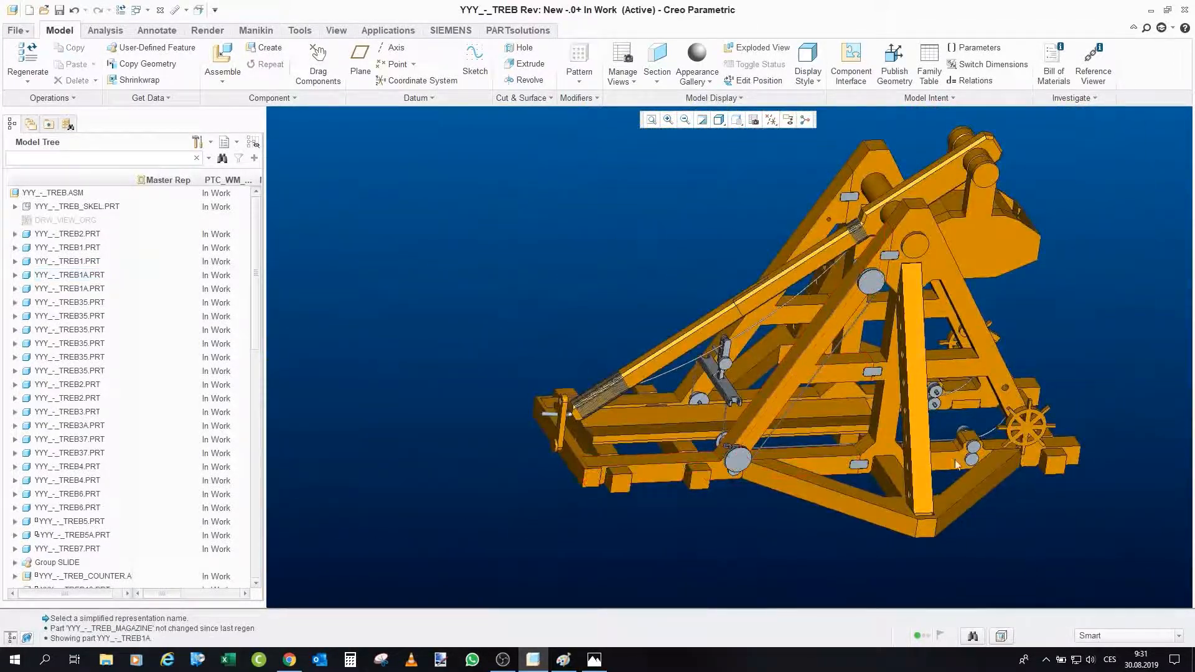
- Examine the TREB35 keys and how they join TREB1 and TREB1A at the middle crosspiece and upper frame
{"action": "scroll", "coordinate": [956, 463], "scroll_direction": "down", "scroll_amount": 3}
{"action": "scroll", "coordinate": [836, 361], "scroll_direction": "up", "scroll_amount": 1}
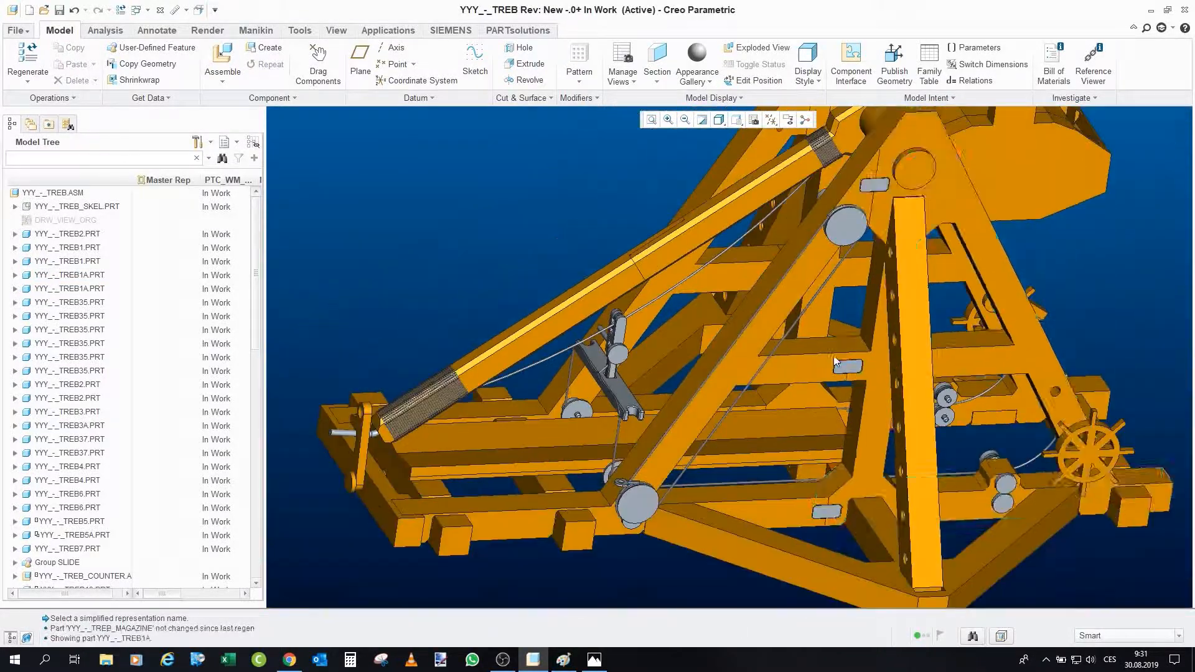
{"action": "scroll", "coordinate": [850, 367], "scroll_direction": "down", "scroll_amount": 3}
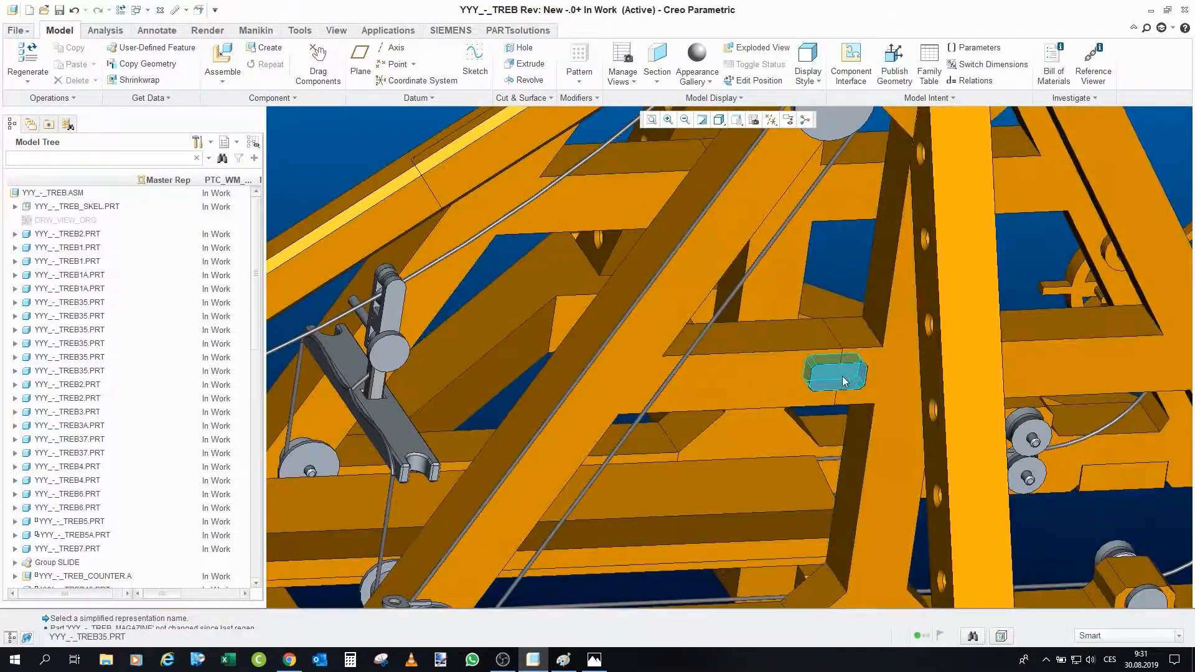
{"action": "scroll", "coordinate": [839, 379], "scroll_direction": "up", "scroll_amount": 2}
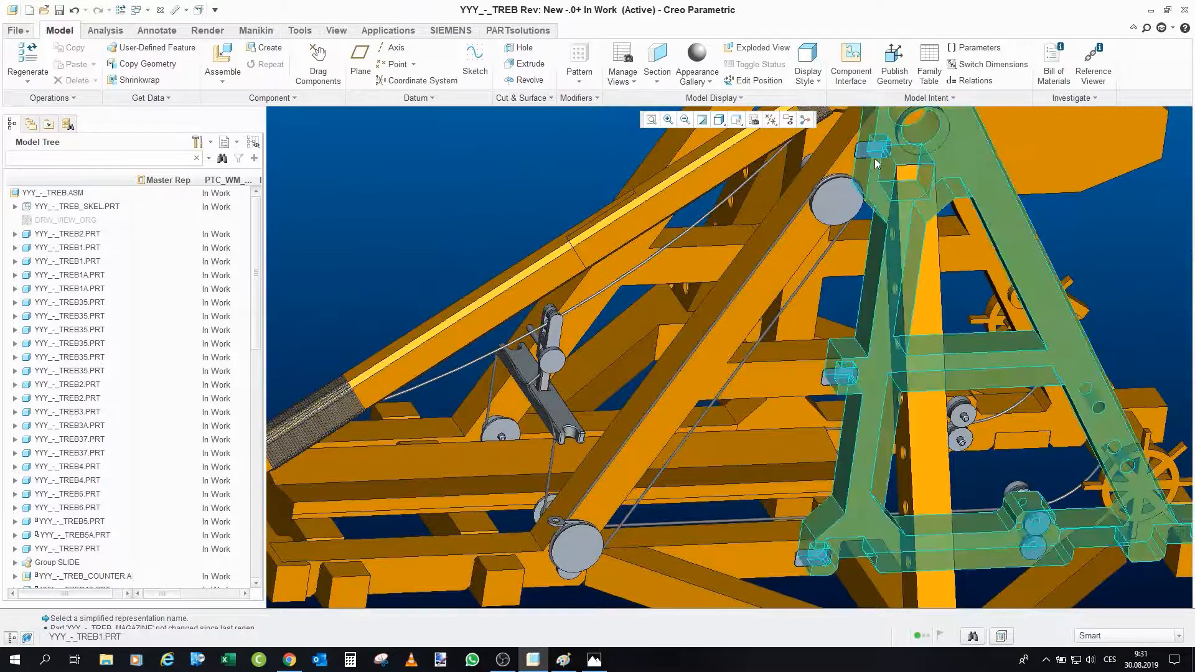
{"action": "scroll", "coordinate": [835, 368], "scroll_direction": "down", "scroll_amount": 2}
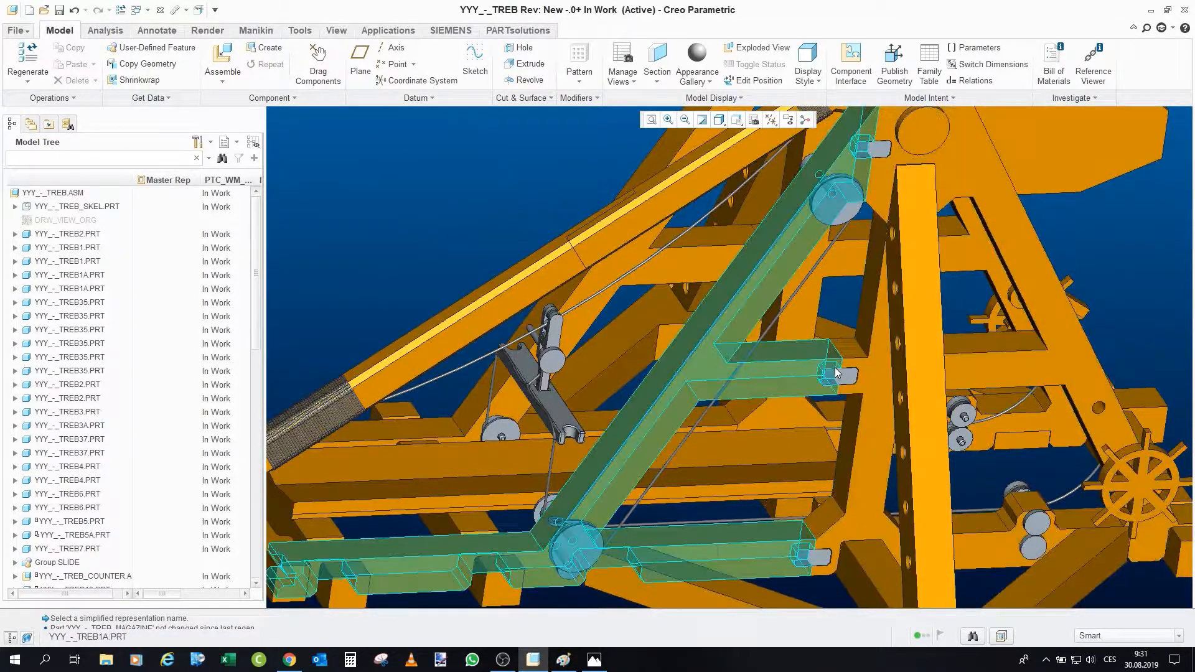
{"action": "scroll", "coordinate": [834, 367], "scroll_direction": "up", "scroll_amount": 2}
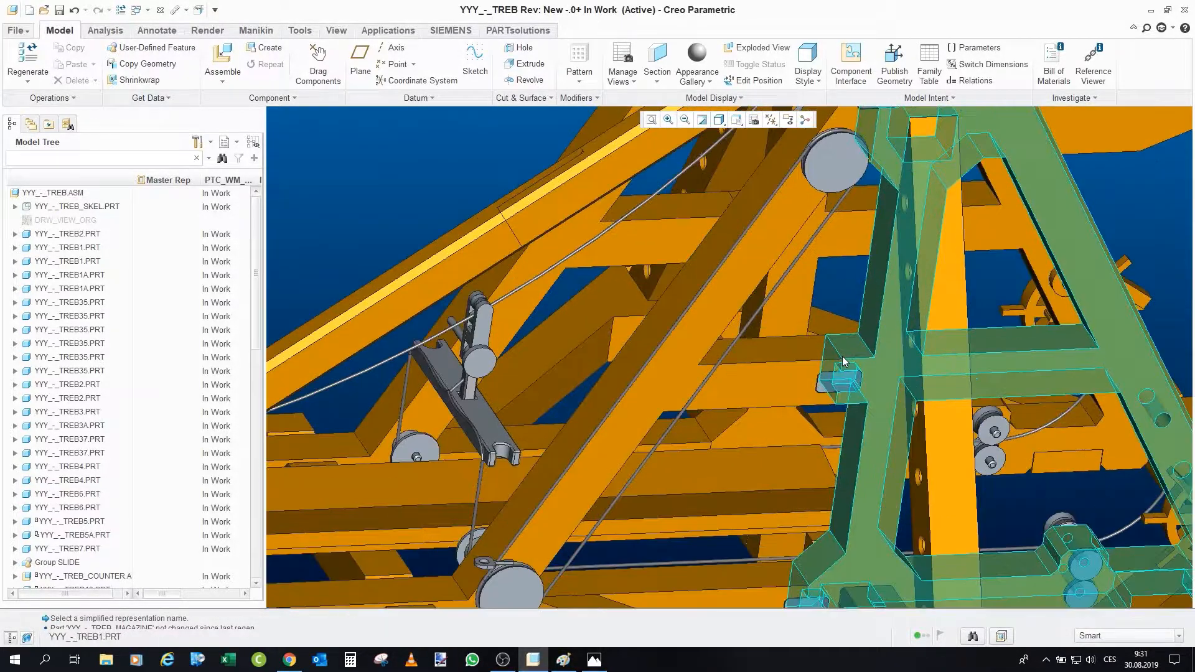
{"action": "scroll", "coordinate": [844, 360], "scroll_direction": "down", "scroll_amount": 3}
{"action": "scroll", "coordinate": [843, 357], "scroll_direction": "up", "scroll_amount": 6}
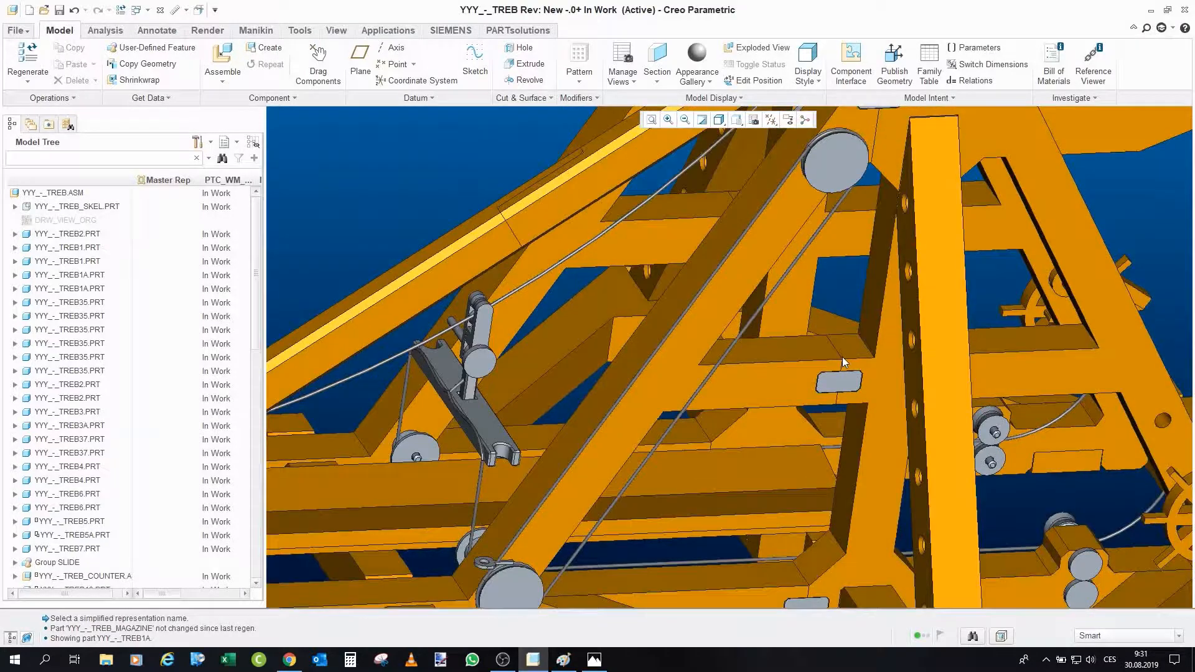
{"action": "middle_click_drag", "start_coordinate": [845, 360], "coordinate": [852, 361]}
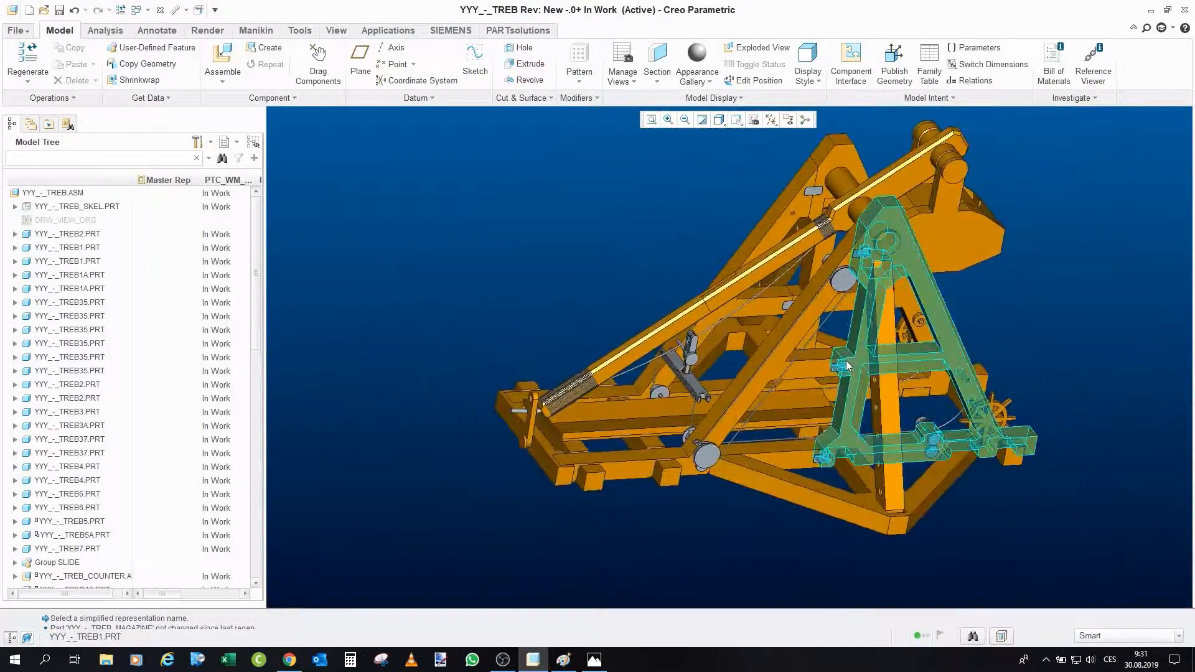
- Examine the top of the side frames and the main axle area around the throwing arm
{"action": "scroll", "coordinate": [898, 177], "scroll_direction": "down", "scroll_amount": 6}
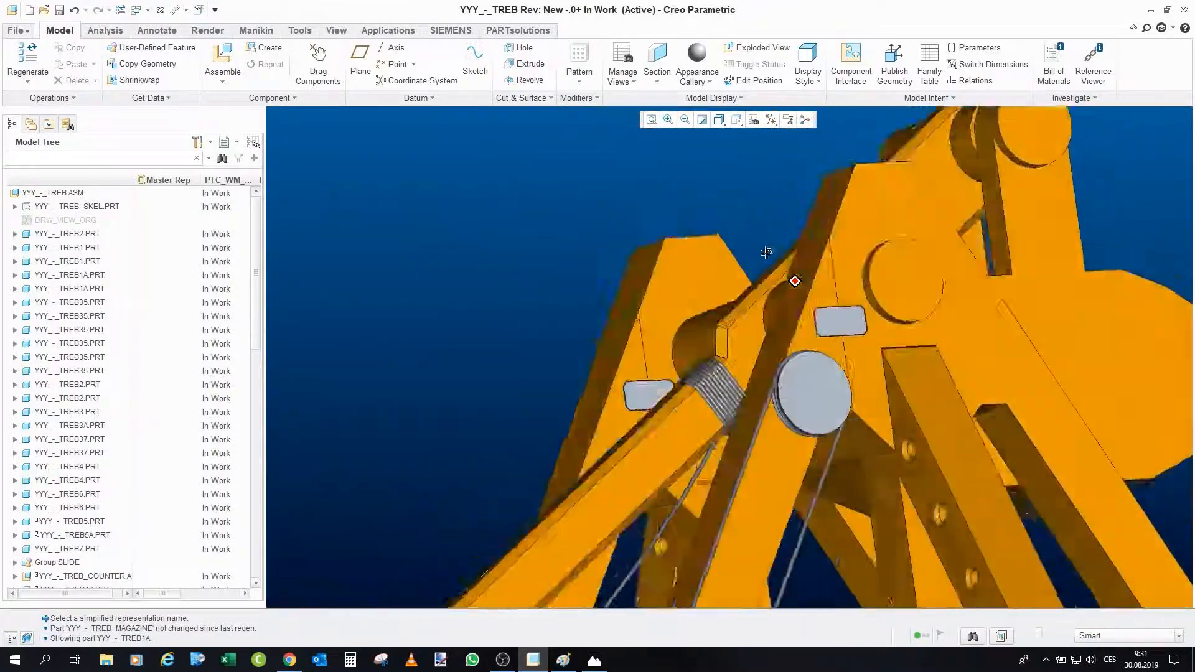
{"action": "middle_click_drag", "start_coordinate": [766, 252], "coordinate": [809, 261]}
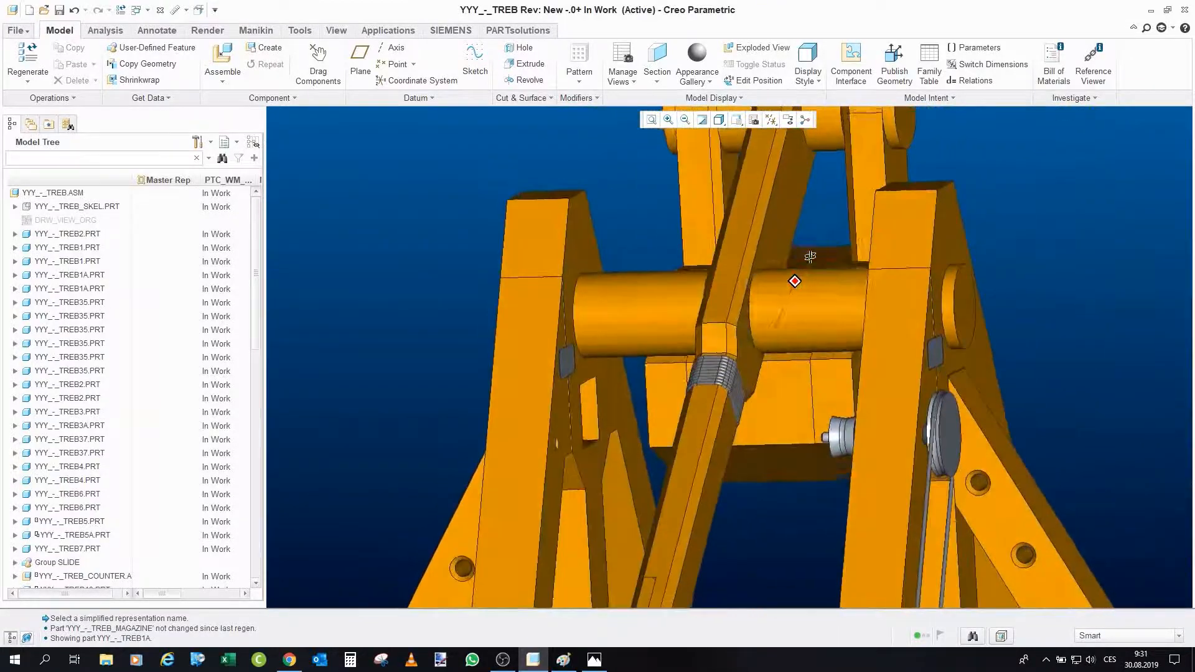
{"action": "middle_click_drag", "start_coordinate": [873, 220], "coordinate": [856, 227]}
{"action": "scroll", "coordinate": [811, 219], "scroll_direction": "up", "scroll_amount": 3}
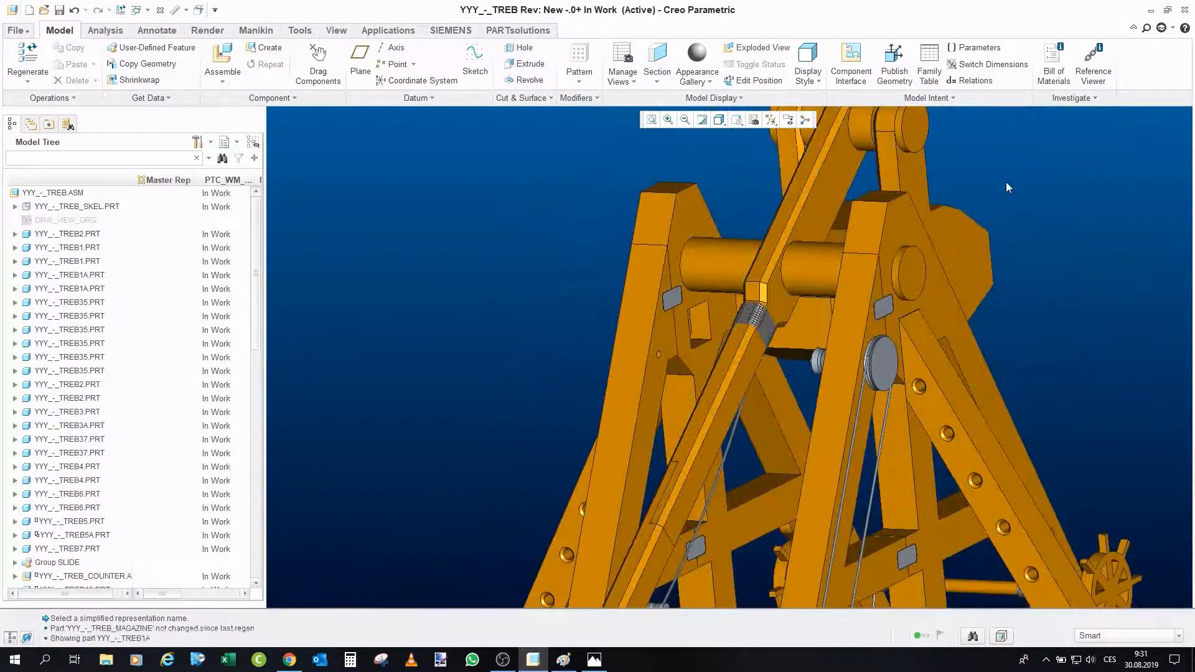
{"action": "scroll", "coordinate": [846, 224], "scroll_direction": "down", "scroll_amount": 5}
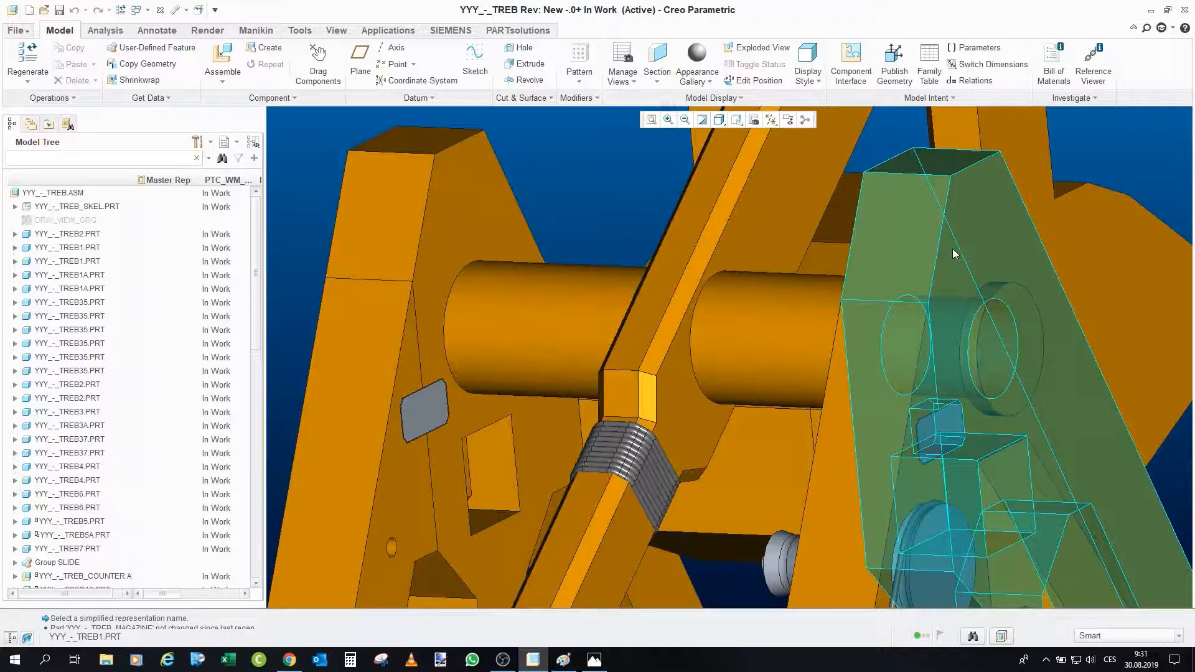
- Highlight the TREB6 spacer and the TREB7 main axle, and examine how the axle passes through both side frames
{"action": "left_click", "coordinate": [820, 311]}
{"action": "left_click", "coordinate": [602, 284]}
{"action": "left_click", "coordinate": [598, 137]}
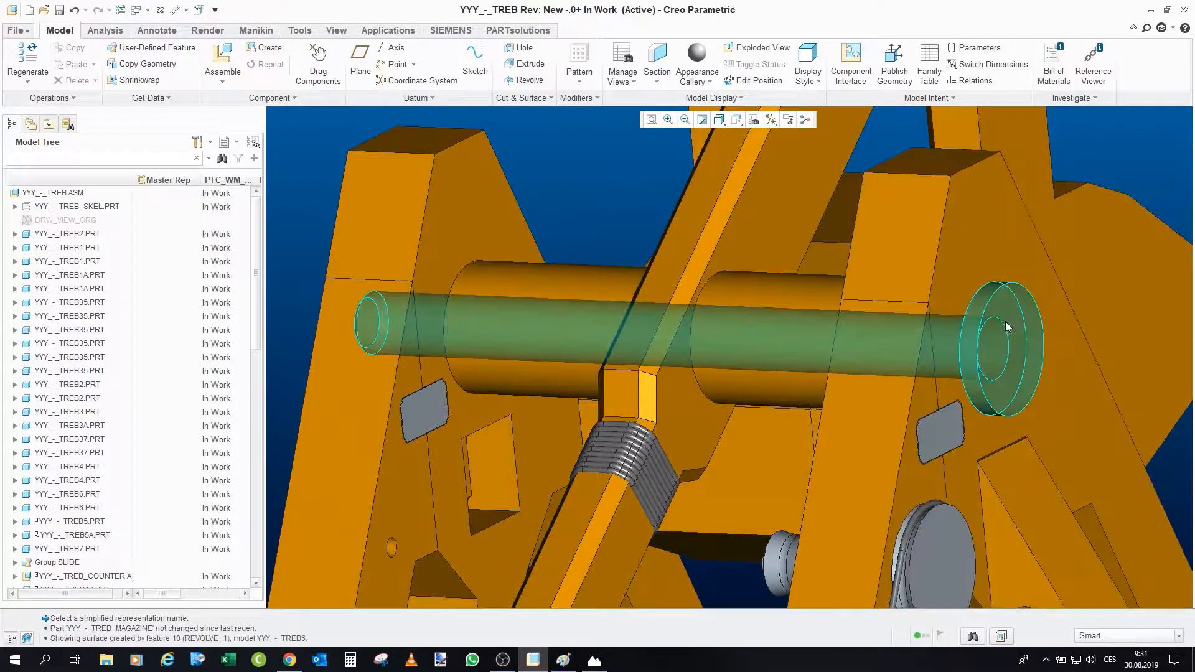
{"action": "left_click", "coordinate": [1006, 322]}
{"action": "middle_click_drag", "start_coordinate": [1006, 321], "coordinate": [962, 313]}
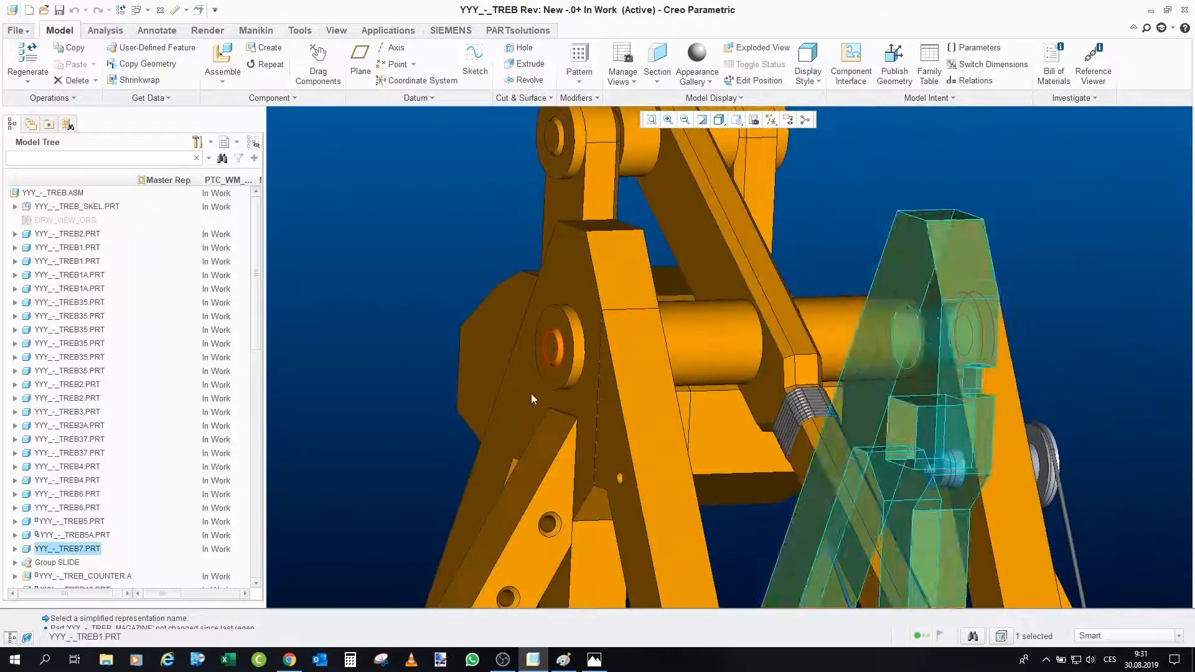
{"action": "scroll", "coordinate": [471, 349], "scroll_direction": "down", "scroll_amount": 4}
{"action": "scroll", "coordinate": [498, 261], "scroll_direction": "up", "scroll_amount": 4}
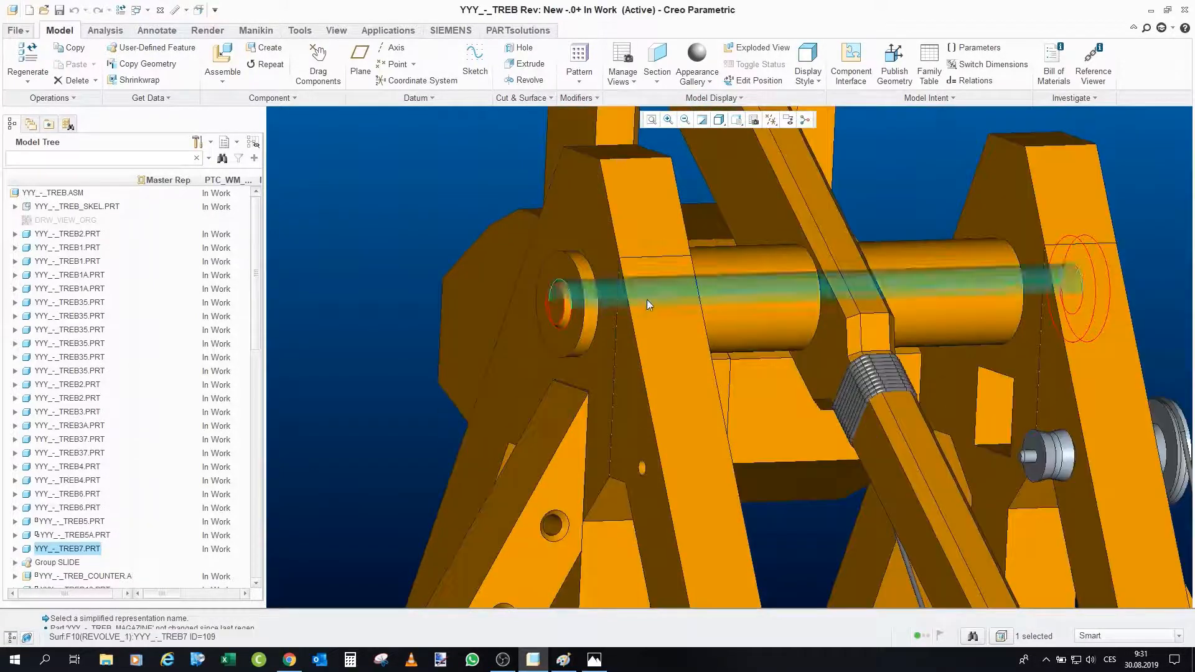
- Clear the axle's highlighting and examine the TREB27 ring at the axle's end outside the side frame
{"action": "left_click", "coordinate": [446, 184]}
{"action": "middle_click_drag", "start_coordinate": [588, 284], "coordinate": [644, 286]}
{"action": "scroll", "coordinate": [570, 264], "scroll_direction": "down", "scroll_amount": 3}
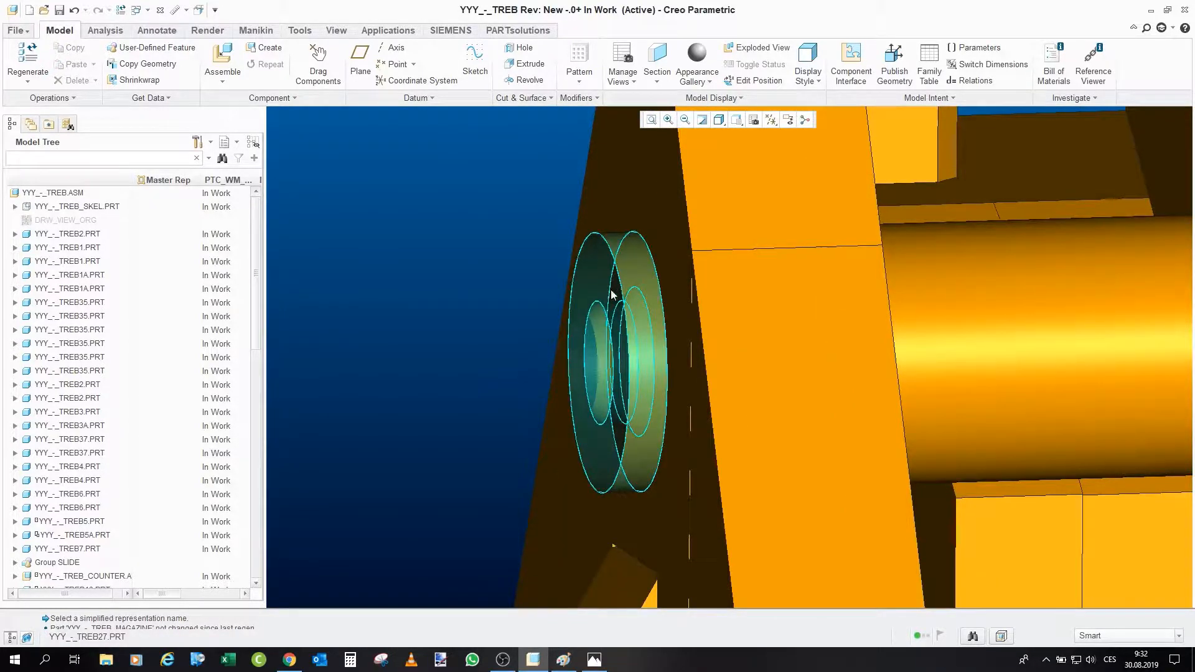
{"action": "scroll", "coordinate": [608, 299], "scroll_direction": "up", "scroll_amount": 4}
{"action": "scroll", "coordinate": [511, 257], "scroll_direction": "up", "scroll_amount": 2}
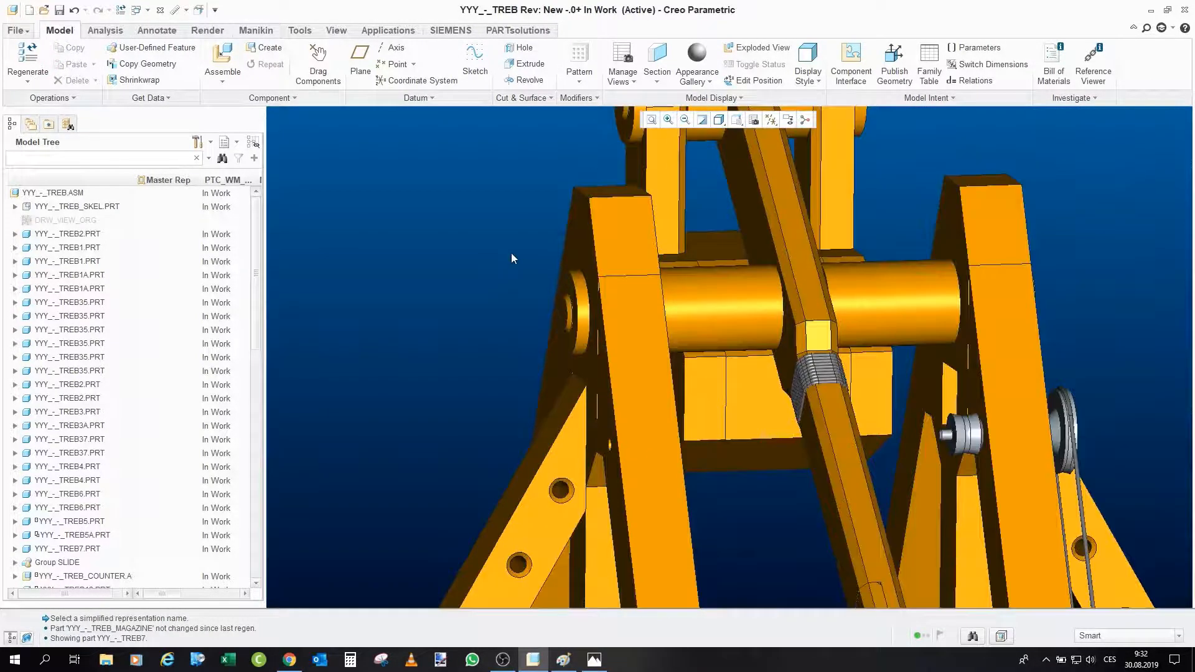
{"action": "scroll", "coordinate": [511, 253], "scroll_direction": "up", "scroll_amount": 2}
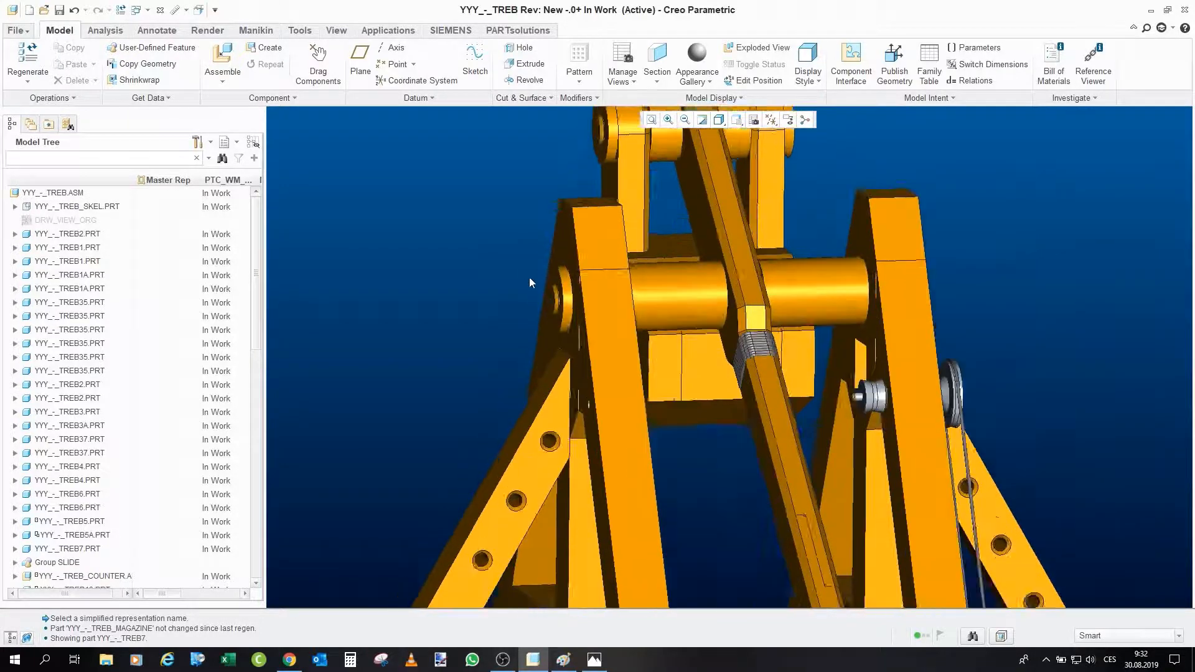
{"action": "scroll", "coordinate": [536, 284], "scroll_direction": "down", "scroll_amount": 2}
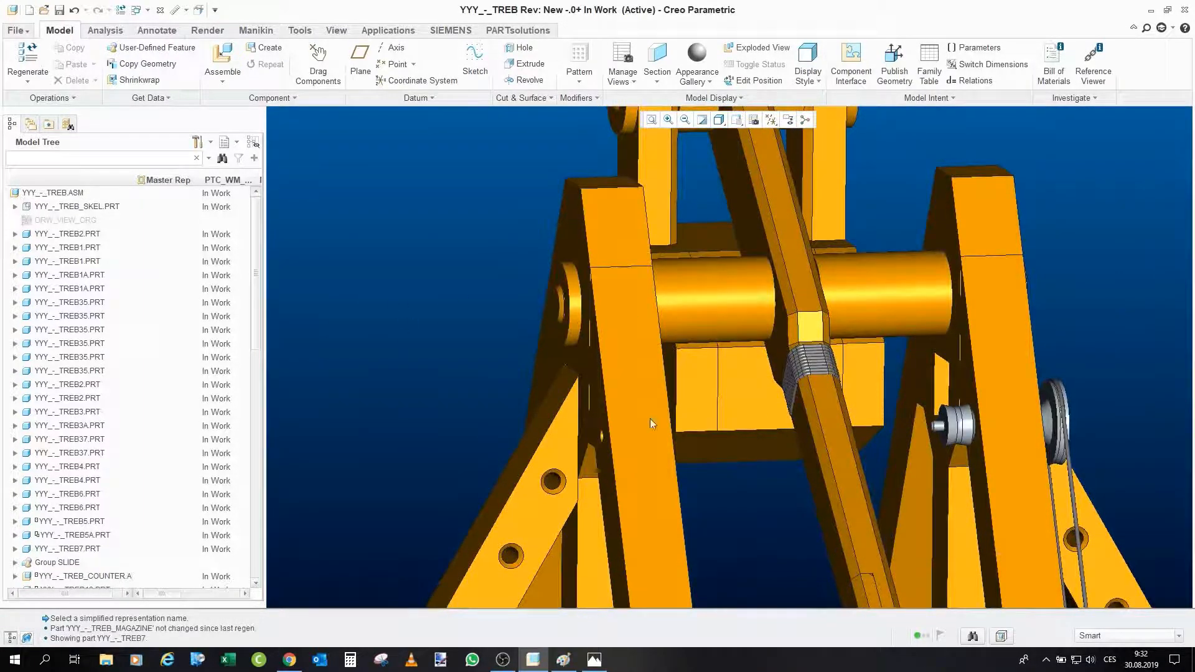
- Examine the upper pivot that hangs the counterweight from the throwing arm, viewing it from both sides
{"action": "middle_click_drag", "start_coordinate": [857, 287], "coordinate": [811, 288]}
{"action": "scroll", "coordinate": [812, 288], "scroll_direction": "up", "scroll_amount": 2}
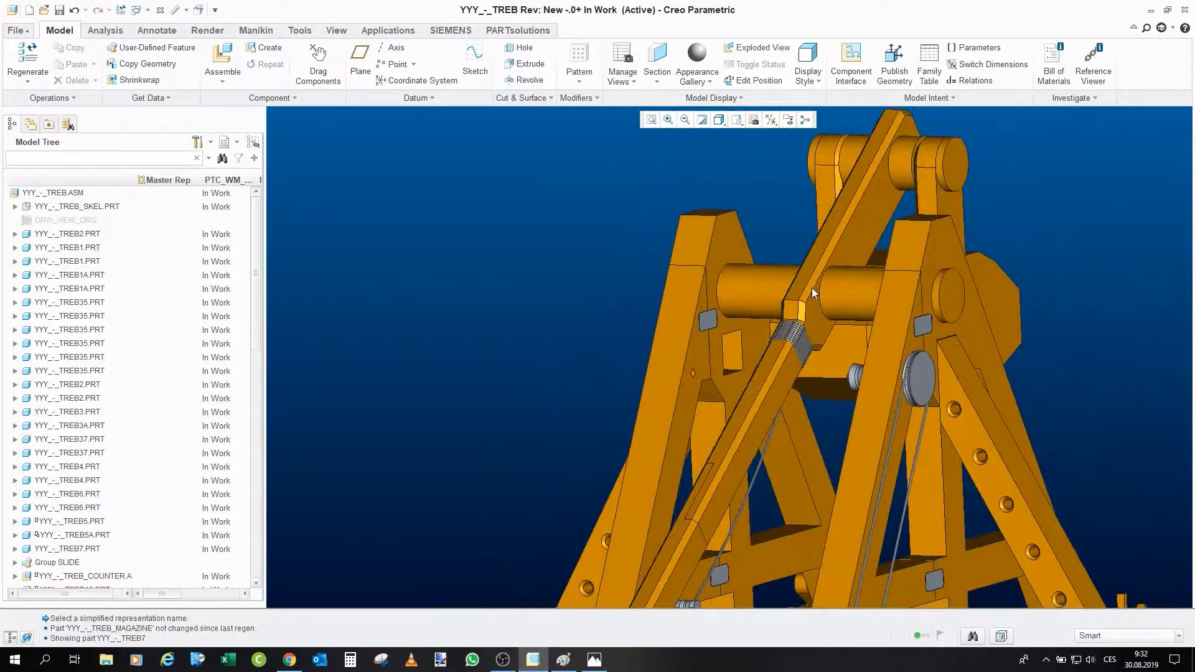
{"action": "scroll", "coordinate": [746, 241], "scroll_direction": "down", "scroll_amount": 1}
{"action": "scroll", "coordinate": [747, 247], "scroll_direction": "up", "scroll_amount": 3}
{"action": "scroll", "coordinate": [696, 302], "scroll_direction": "down", "scroll_amount": 4}
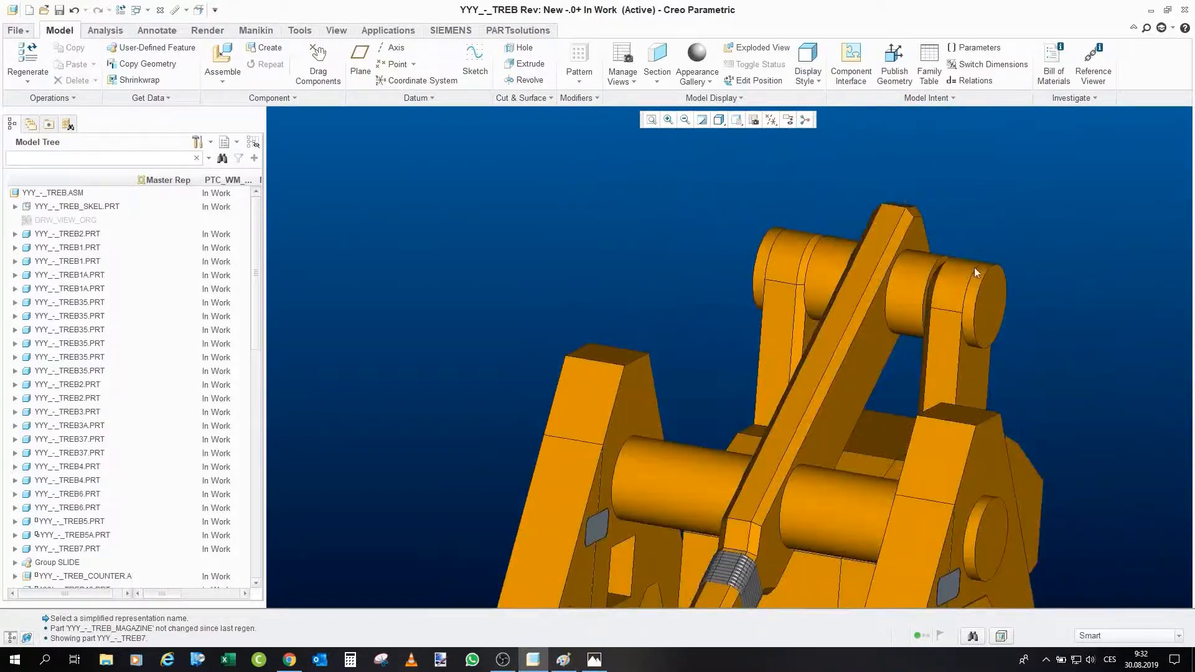
{"action": "scroll", "coordinate": [987, 373], "scroll_direction": "up", "scroll_amount": 1}
{"action": "middle_click_drag", "start_coordinate": [987, 347], "coordinate": [1011, 348]}
{"action": "middle_click_drag", "start_coordinate": [730, 316], "coordinate": [704, 271]}
{"action": "scroll", "coordinate": [641, 274], "scroll_direction": "up", "scroll_amount": 3}
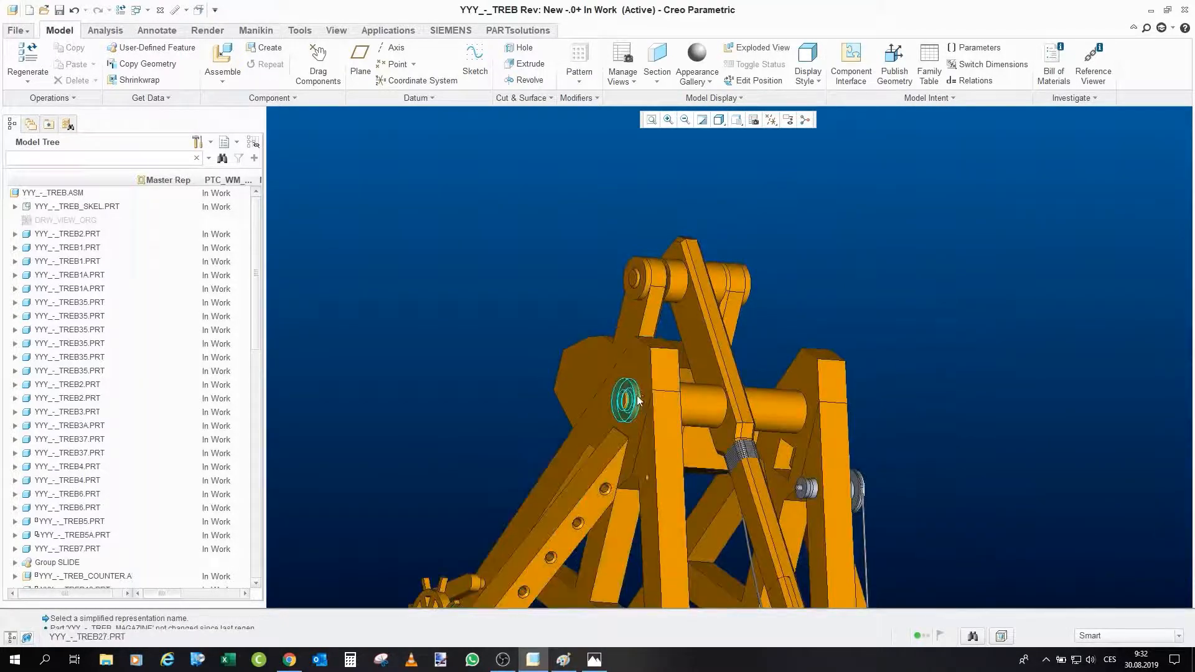
- Examine the TREB1 side frame and its diagonal brace, and look along the base toward the arm tip
{"action": "scroll", "coordinate": [636, 248], "scroll_direction": "up", "scroll_amount": 4}
{"action": "scroll", "coordinate": [631, 356], "scroll_direction": "down", "scroll_amount": 5}
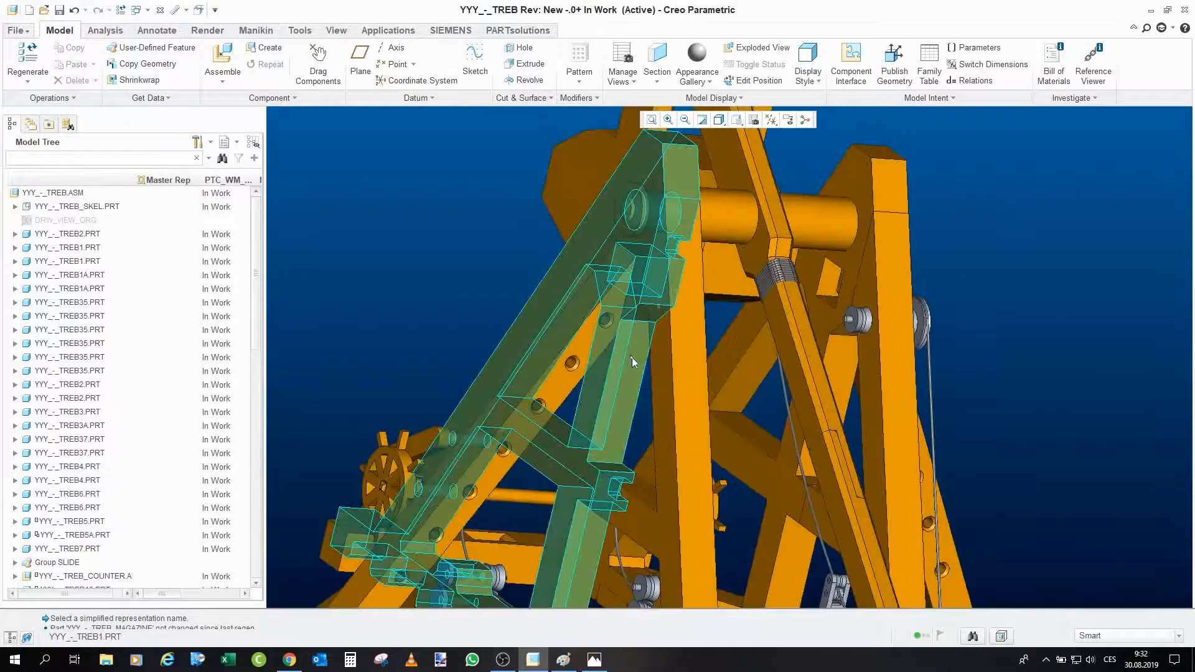
{"action": "scroll", "coordinate": [629, 353], "scroll_direction": "up", "scroll_amount": 1}
{"action": "middle_click_drag", "start_coordinate": [627, 353], "coordinate": [512, 342]}
{"action": "scroll", "coordinate": [512, 342], "scroll_direction": "up", "scroll_amount": 4}
{"action": "scroll", "coordinate": [601, 405], "scroll_direction": "down", "scroll_amount": 6}
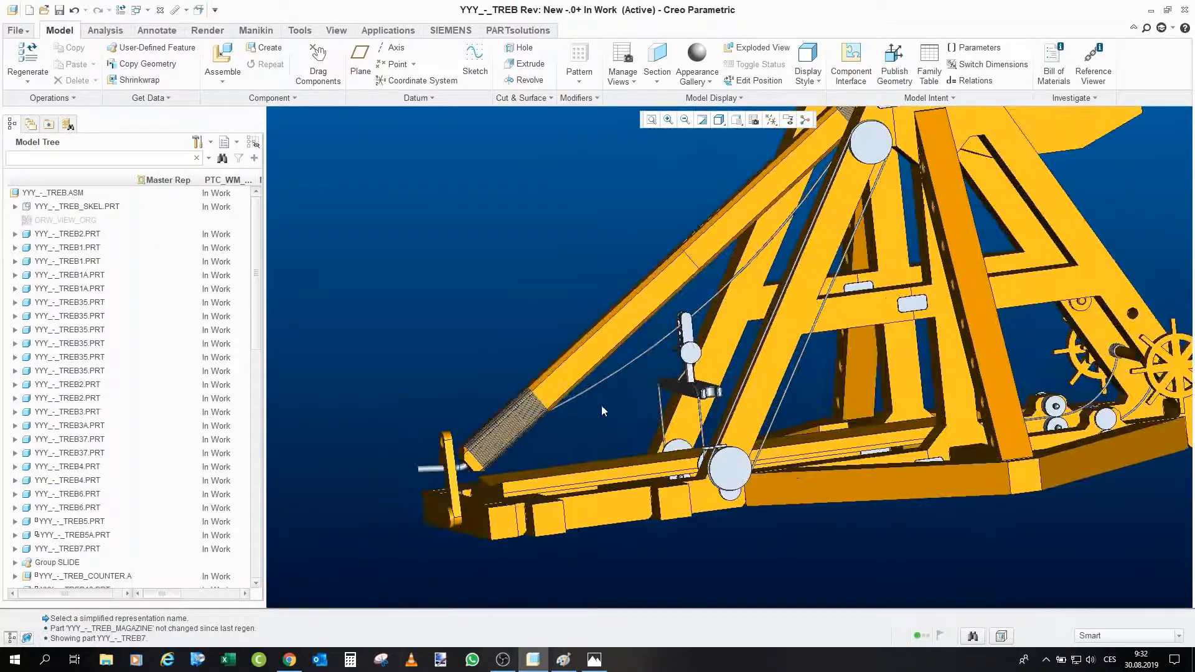
- Examine the TREB23 rope wound around the throwing arm near its tip and near the main axle
{"action": "scroll", "coordinate": [505, 399], "scroll_direction": "down", "scroll_amount": 3}
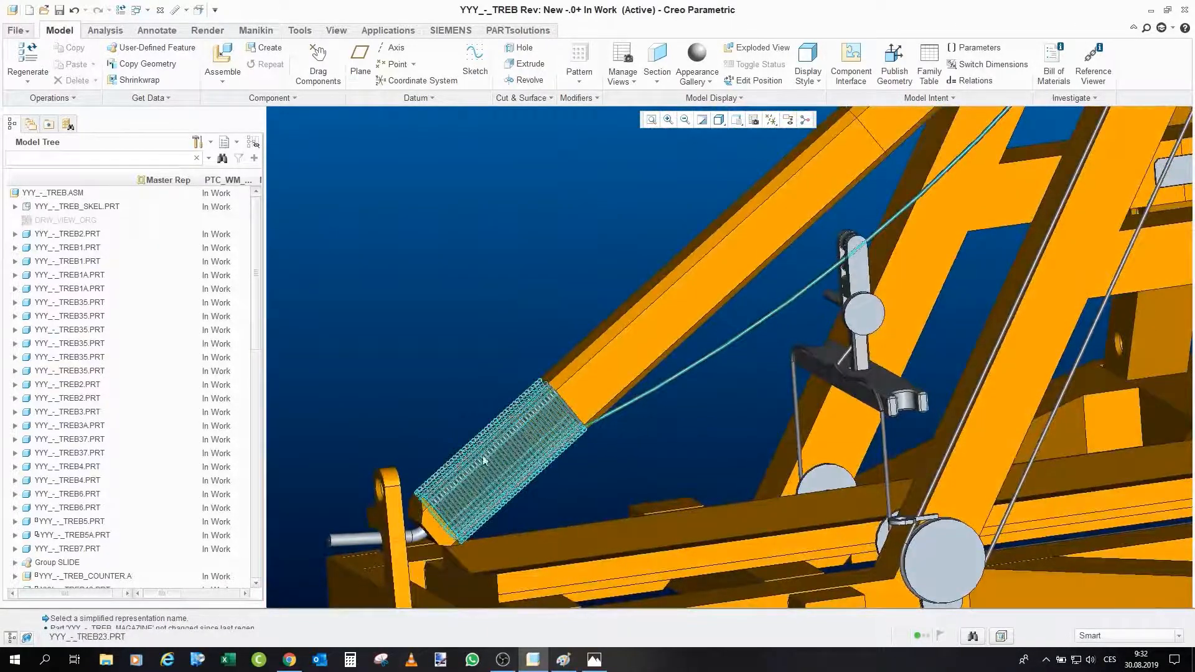
{"action": "scroll", "coordinate": [559, 429], "scroll_direction": "up", "scroll_amount": 2}
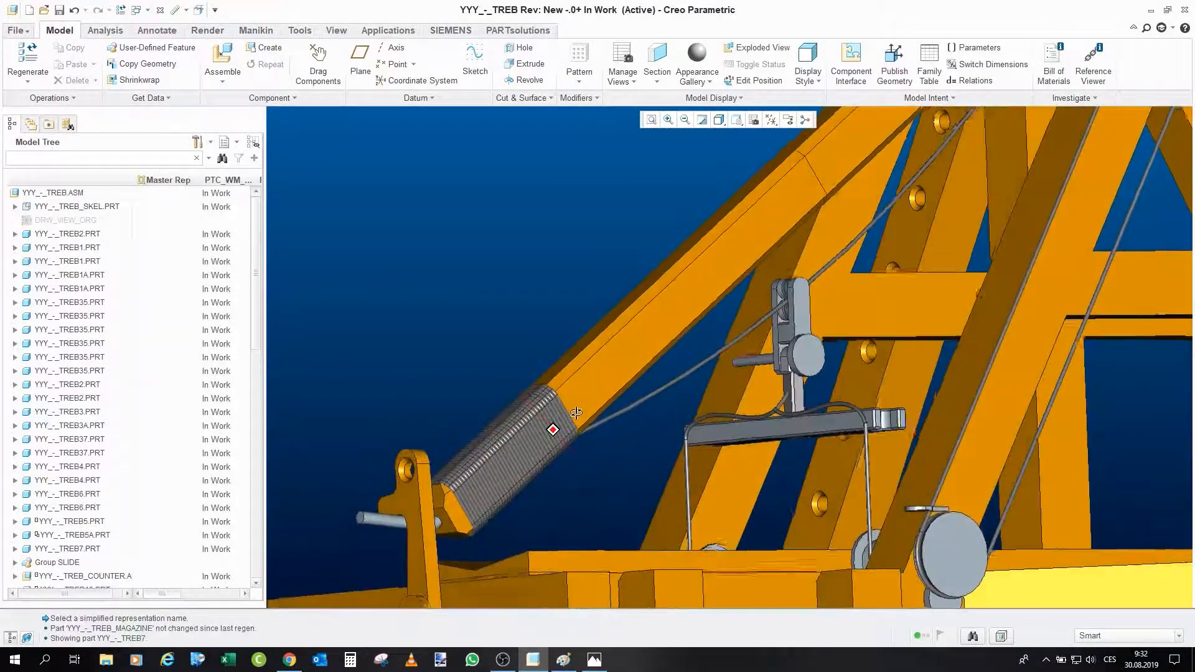
{"action": "scroll", "coordinate": [576, 412], "scroll_direction": "up", "scroll_amount": 1}
{"action": "scroll", "coordinate": [610, 415], "scroll_direction": "up", "scroll_amount": 3}
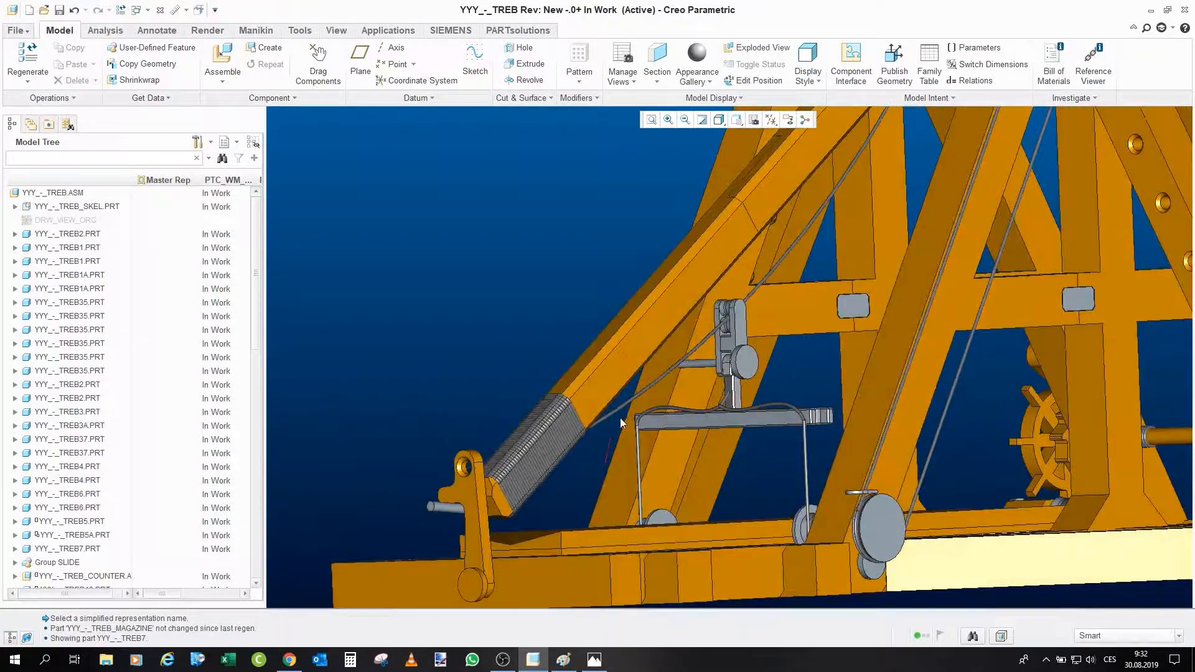
{"action": "scroll", "coordinate": [600, 436], "scroll_direction": "down", "scroll_amount": 1}
{"action": "scroll", "coordinate": [600, 431], "scroll_direction": "up", "scroll_amount": 1}
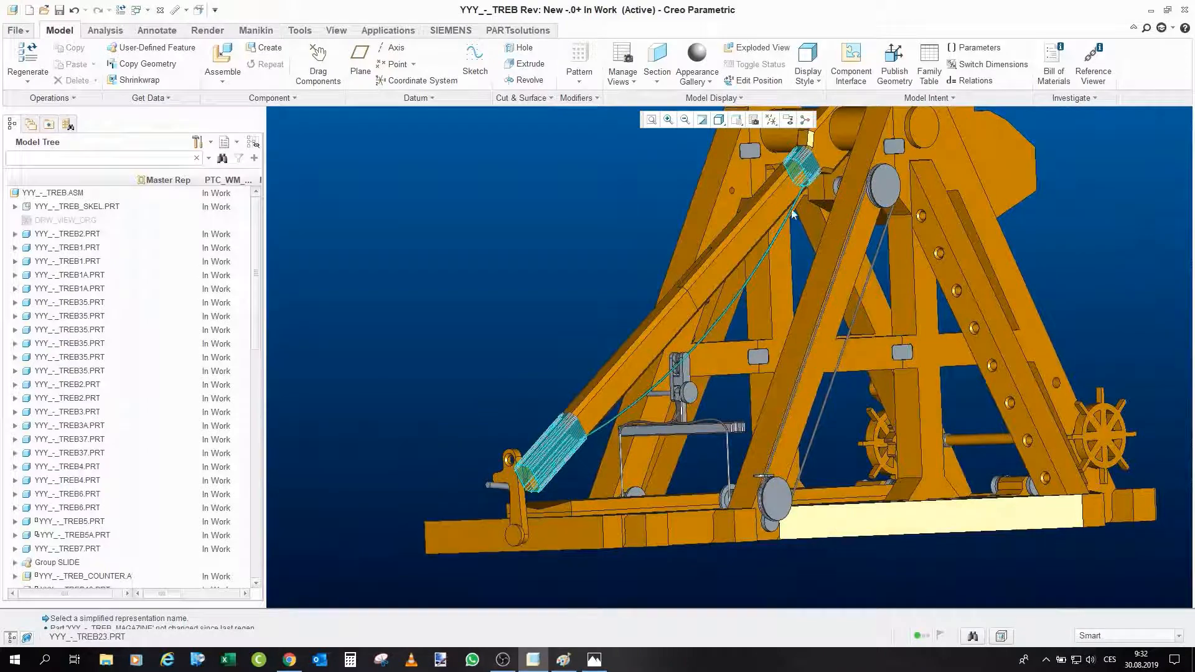
{"action": "scroll", "coordinate": [602, 361], "scroll_direction": "up", "scroll_amount": 2}
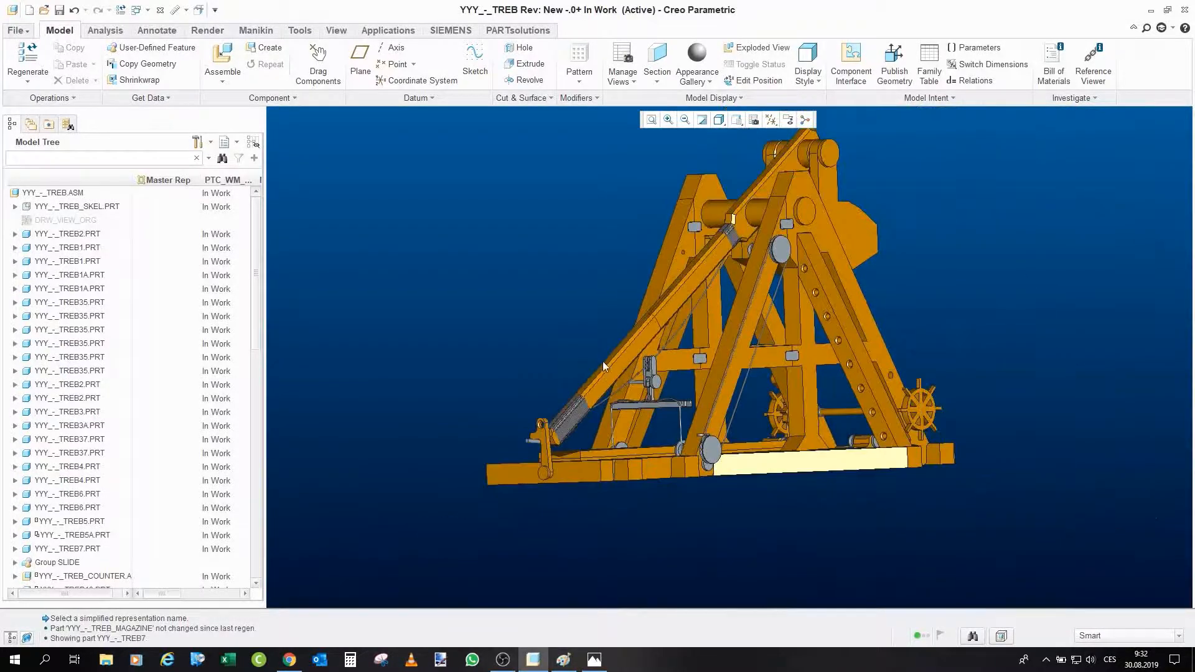
- Examine the pulley block and grey crossbar suspended on the rope beneath the throwing arm
{"action": "scroll", "coordinate": [649, 364], "scroll_direction": "down", "scroll_amount": 6}
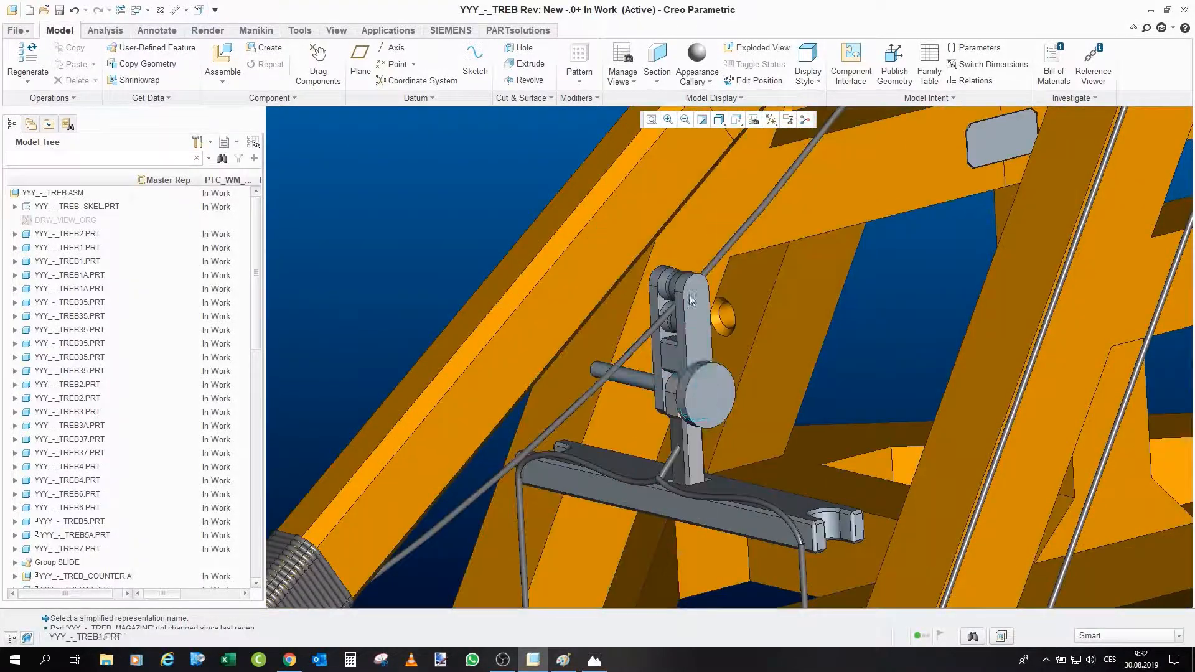
{"action": "mouse_move", "coordinate": [675, 287]}
{"action": "middle_mouse_down"}
{"action": "mouse_move", "coordinate": [668, 299]}
{"action": "mouse_move", "coordinate": [685, 287]}
{"action": "middle_mouse_up"}
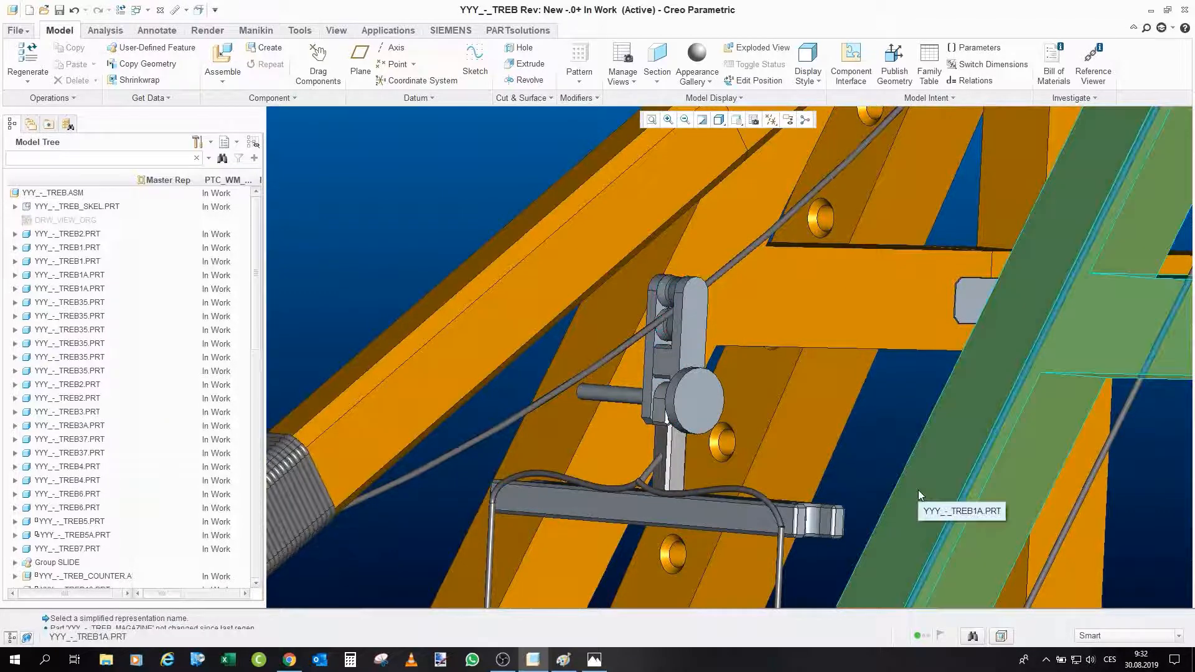
{"action": "middle_click_drag", "start_coordinate": [917, 490], "coordinate": [760, 514]}
{"action": "scroll", "coordinate": [711, 451], "scroll_direction": "up", "scroll_amount": 5}
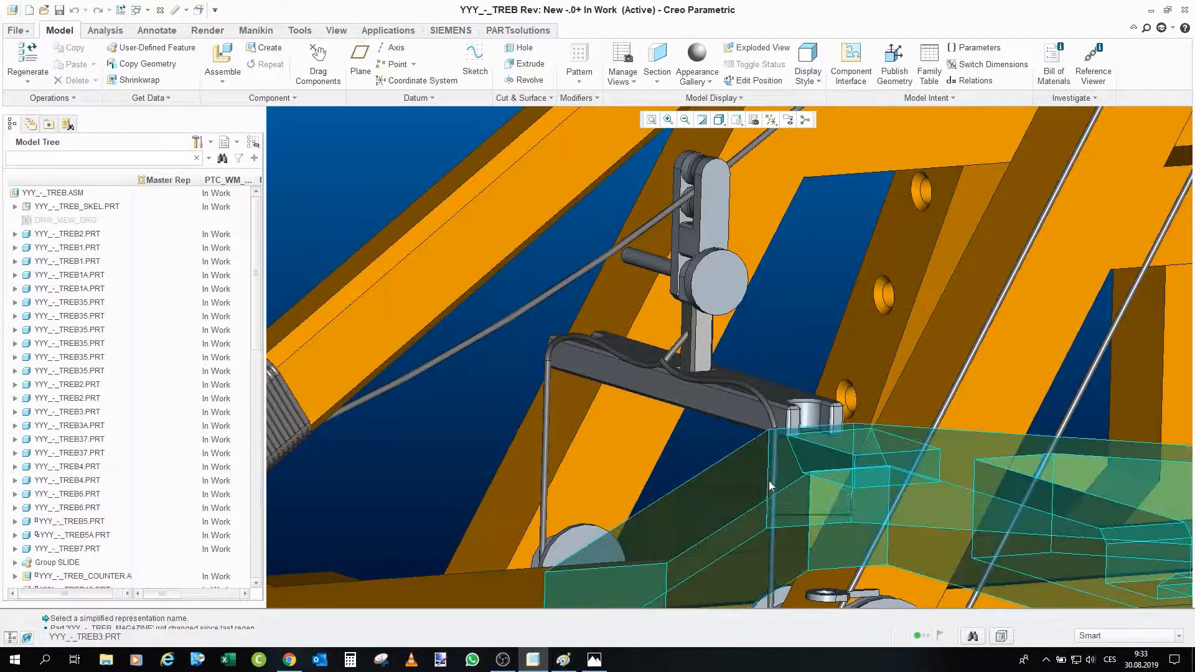
- Highlight the grey crossbar under the pulley block and examine its rope running down to the base pulley
{"action": "left_click", "coordinate": [797, 429]}
{"action": "middle_click_drag", "start_coordinate": [798, 429], "coordinate": [658, 375]}
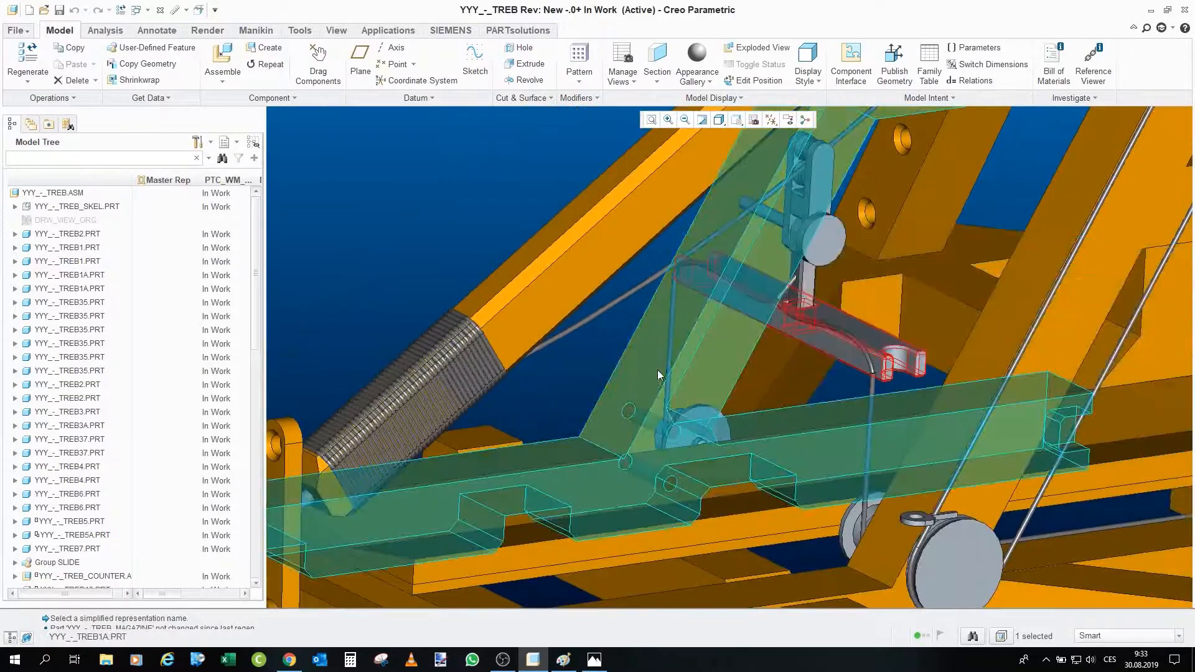
{"action": "mouse_move", "coordinate": [676, 326]}
{"action": "middle_mouse_down"}
{"action": "mouse_move", "coordinate": [675, 305]}
{"action": "mouse_move", "coordinate": [693, 336]}
{"action": "mouse_move", "coordinate": [681, 383]}
{"action": "middle_mouse_up"}
{"action": "scroll", "coordinate": [681, 387], "scroll_direction": "up", "scroll_amount": 5}
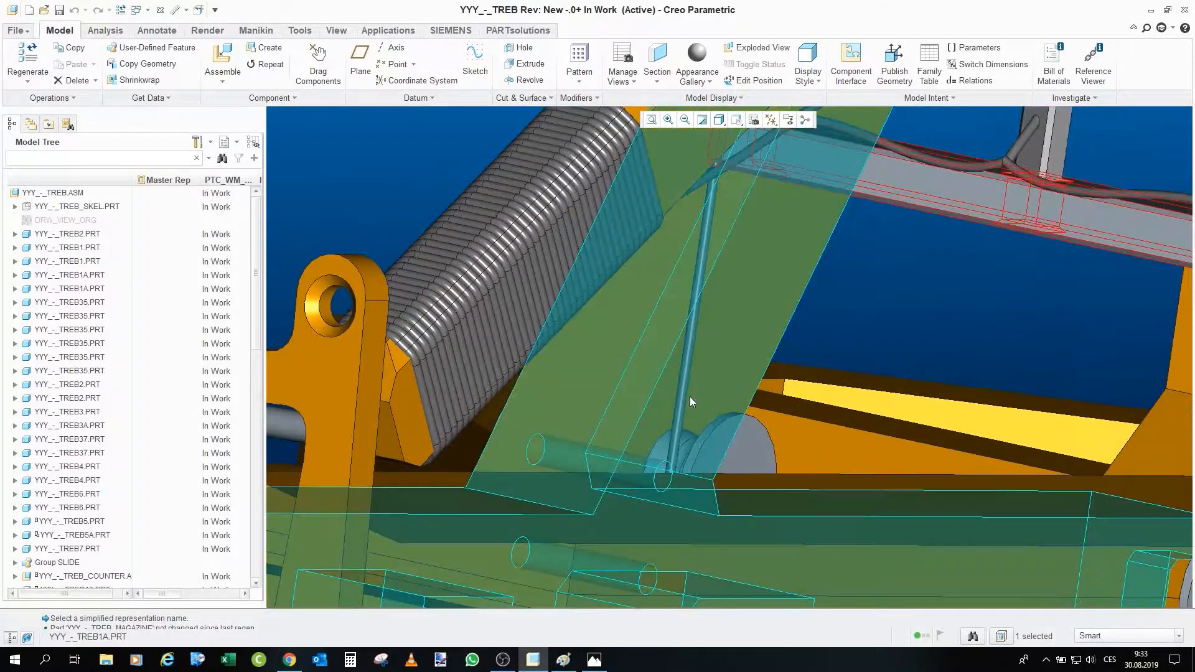
- Examine the ropes hanging from both ends of the grey crossbar and the base pulleys beside the TREB1A frame
{"action": "scroll", "coordinate": [690, 396], "scroll_direction": "down", "scroll_amount": 5}
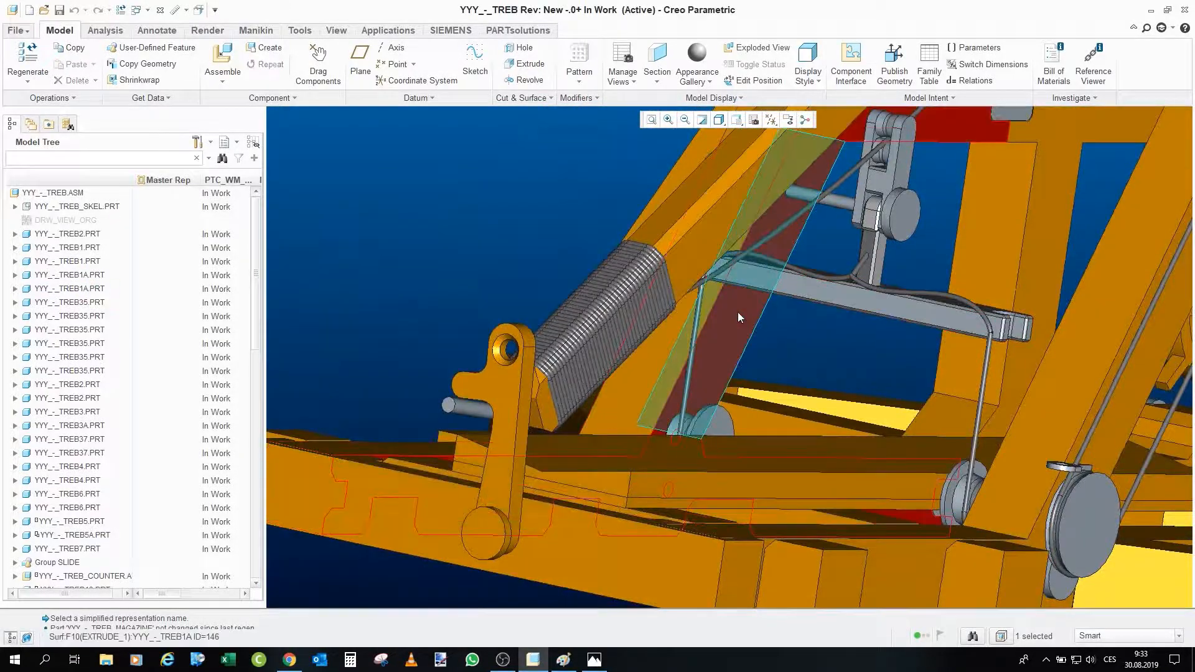
{"action": "mouse_move", "coordinate": [738, 311]}
{"action": "middle_mouse_down"}
{"action": "mouse_move", "coordinate": [599, 357]}
{"action": "mouse_move", "coordinate": [668, 365]}
{"action": "middle_mouse_up"}
{"action": "scroll", "coordinate": [635, 325], "scroll_direction": "up", "scroll_amount": 3}
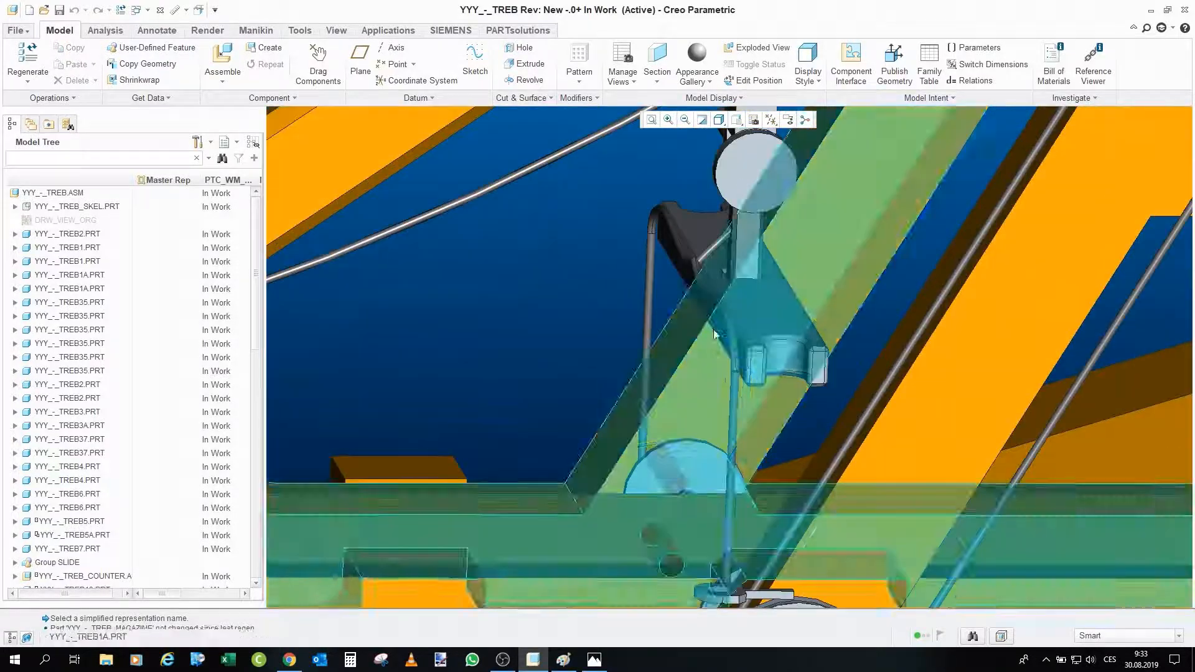
{"action": "scroll", "coordinate": [729, 334], "scroll_direction": "down", "scroll_amount": 2}
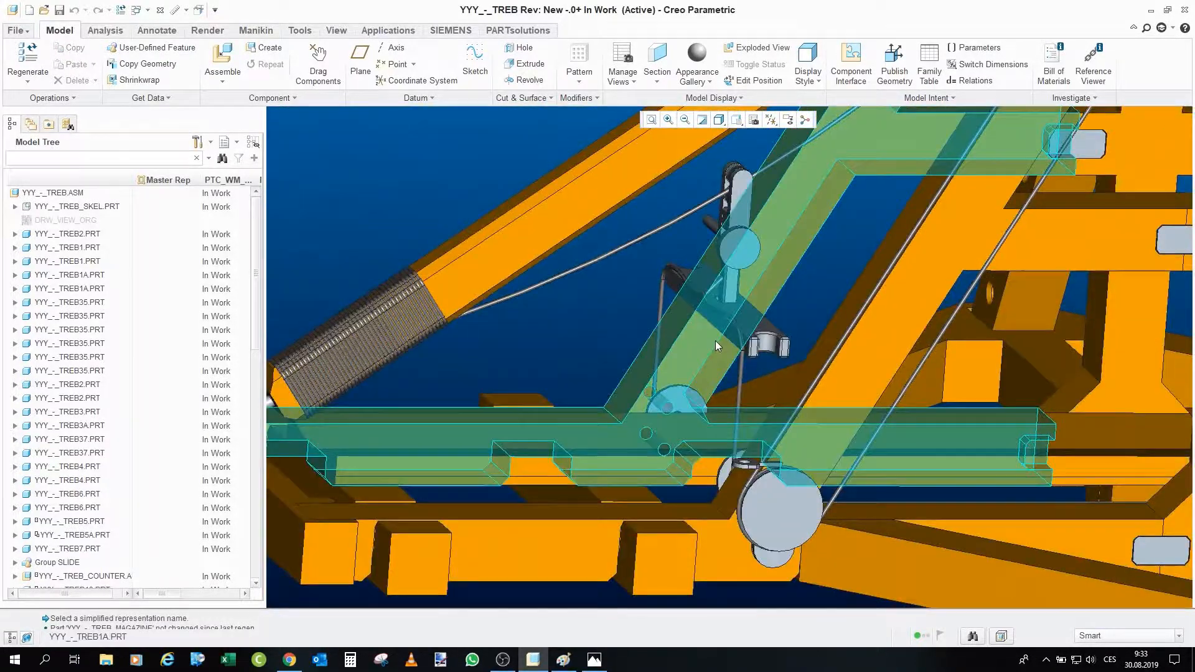
{"action": "scroll", "coordinate": [713, 344], "scroll_direction": "up", "scroll_amount": 3}
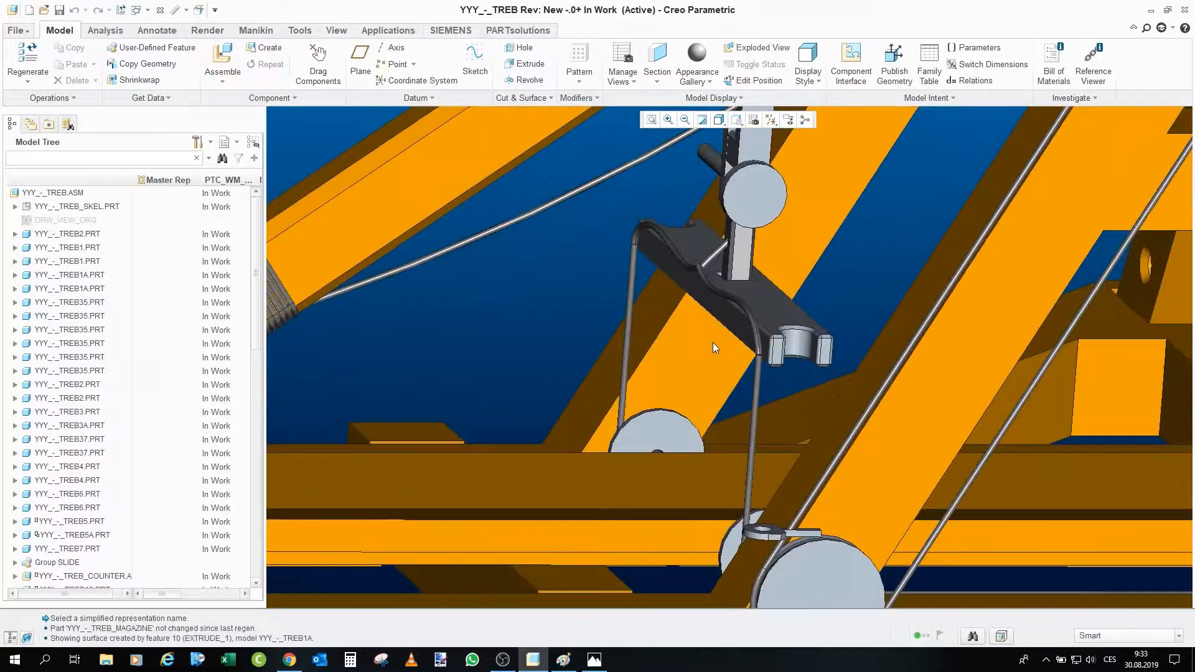
{"action": "scroll", "coordinate": [722, 348], "scroll_direction": "down", "scroll_amount": 3}
{"action": "scroll", "coordinate": [738, 399], "scroll_direction": "up", "scroll_amount": 3}
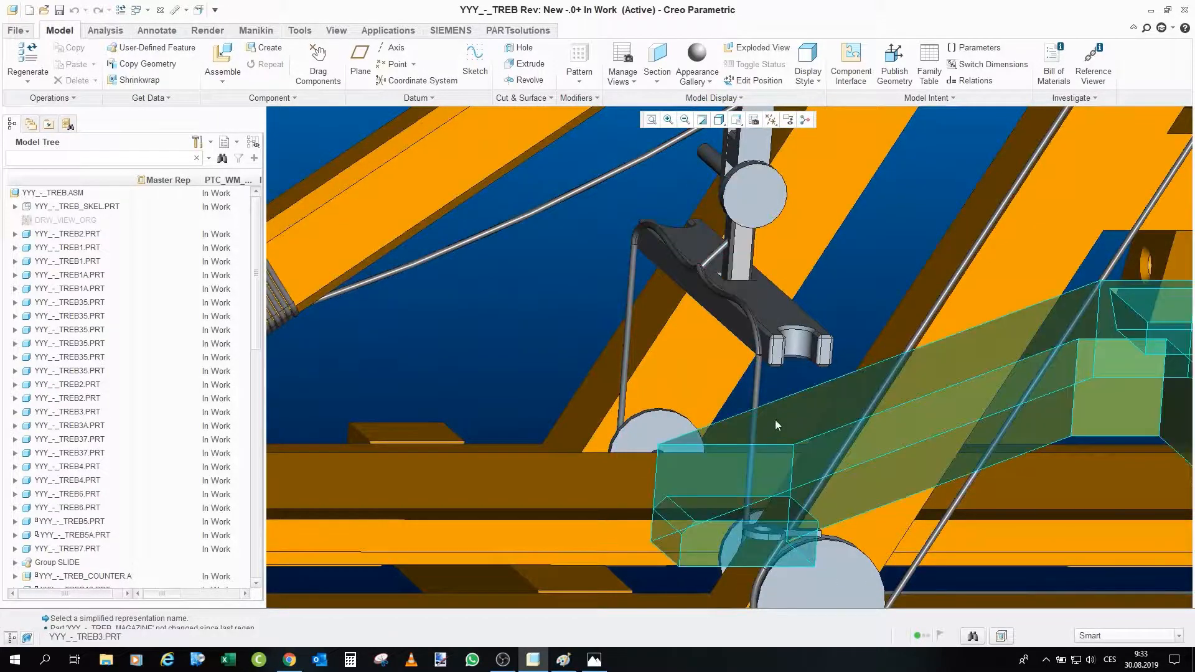
{"action": "scroll", "coordinate": [747, 293], "scroll_direction": "down", "scroll_amount": 3}
{"action": "middle_click_drag", "start_coordinate": [747, 294], "coordinate": [762, 291]}
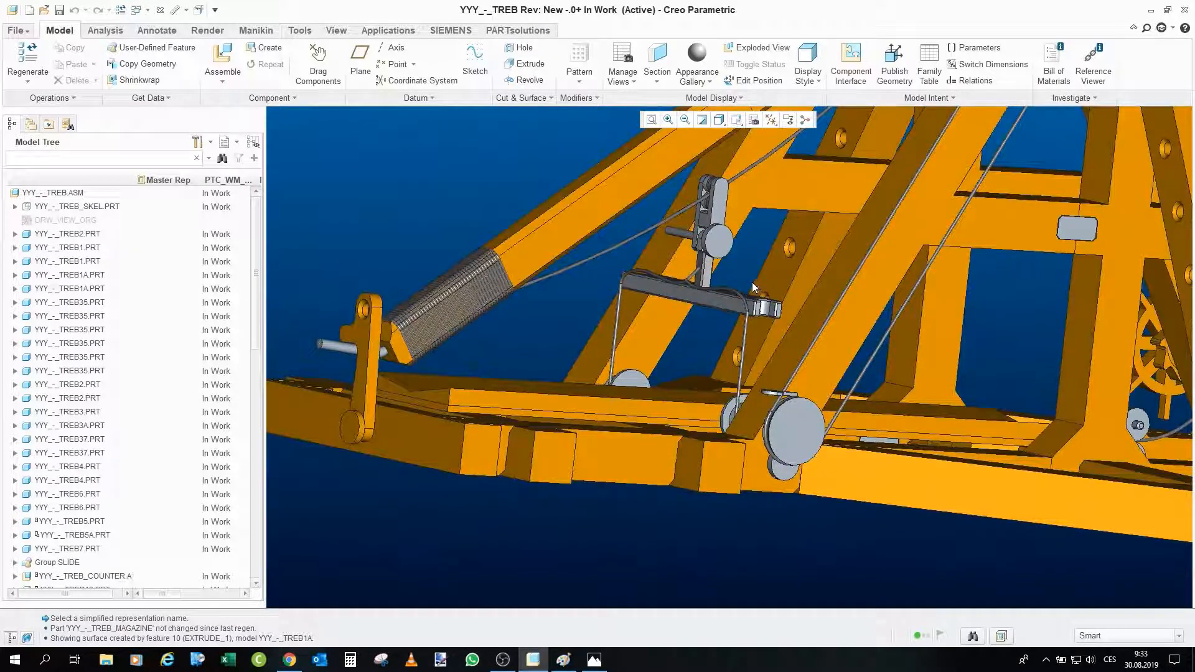
- Survey the whole trebuchet, and examine the TREB31 rope wound on the winch axle between the spoked wheels
{"action": "scroll", "coordinate": [747, 280], "scroll_direction": "down", "scroll_amount": 3}
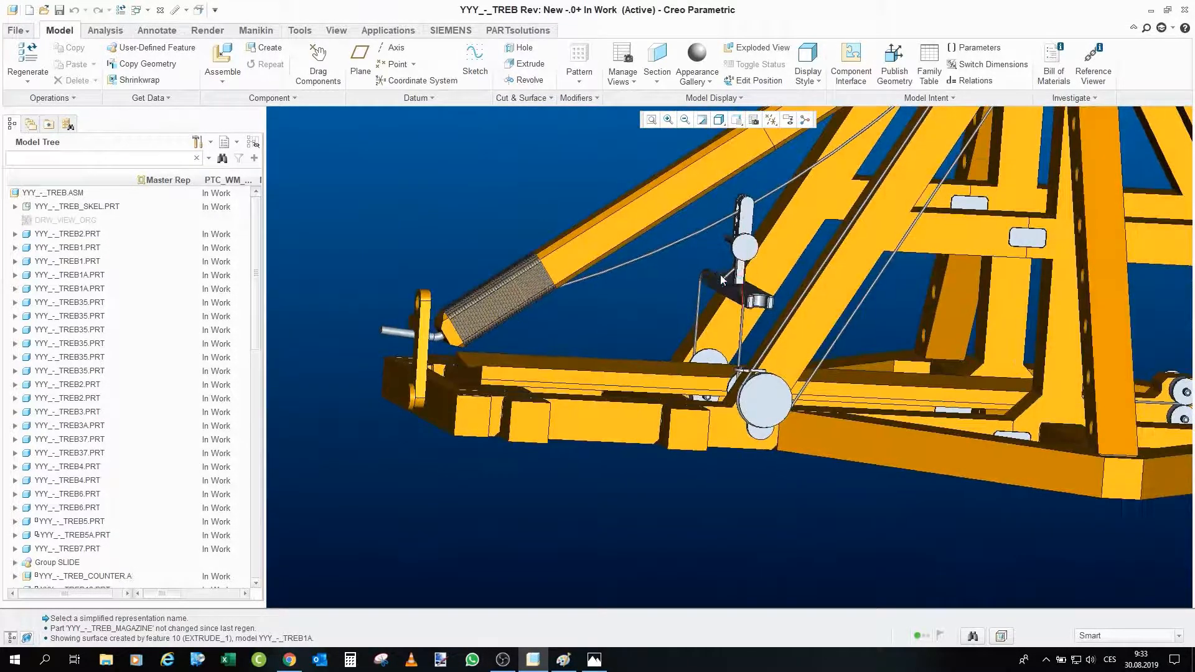
{"action": "middle_click_drag", "start_coordinate": [667, 312], "coordinate": [755, 339]}
{"action": "scroll", "coordinate": [740, 379], "scroll_direction": "down", "scroll_amount": 4}
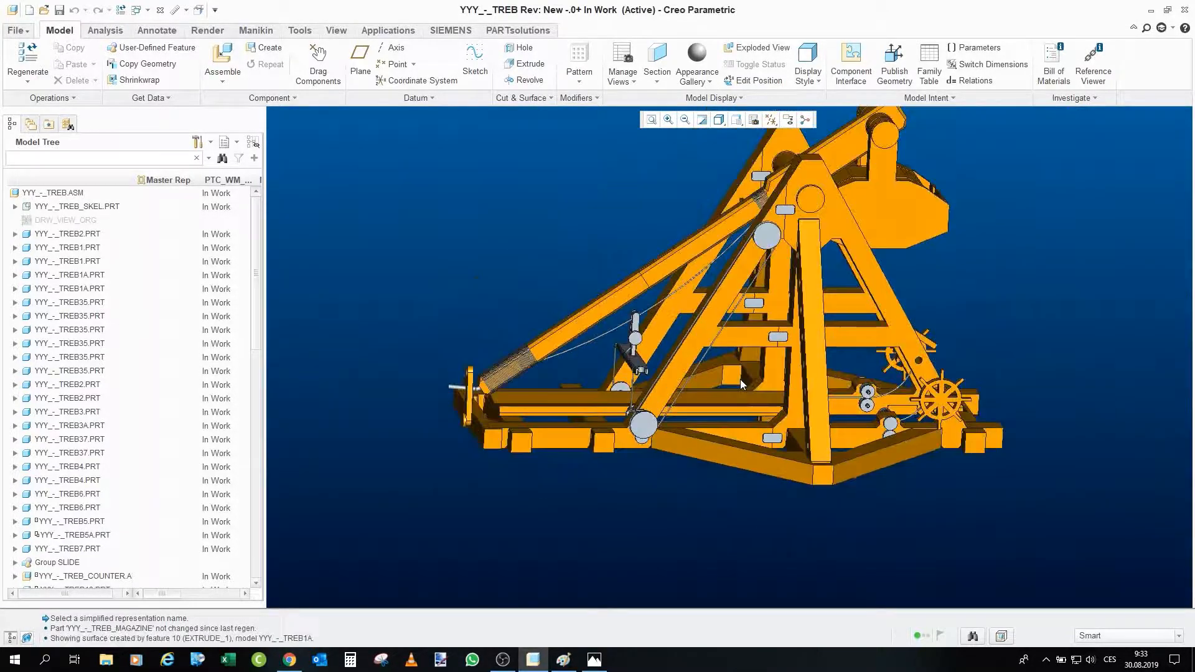
{"action": "scroll", "coordinate": [728, 417], "scroll_direction": "down", "scroll_amount": 1}
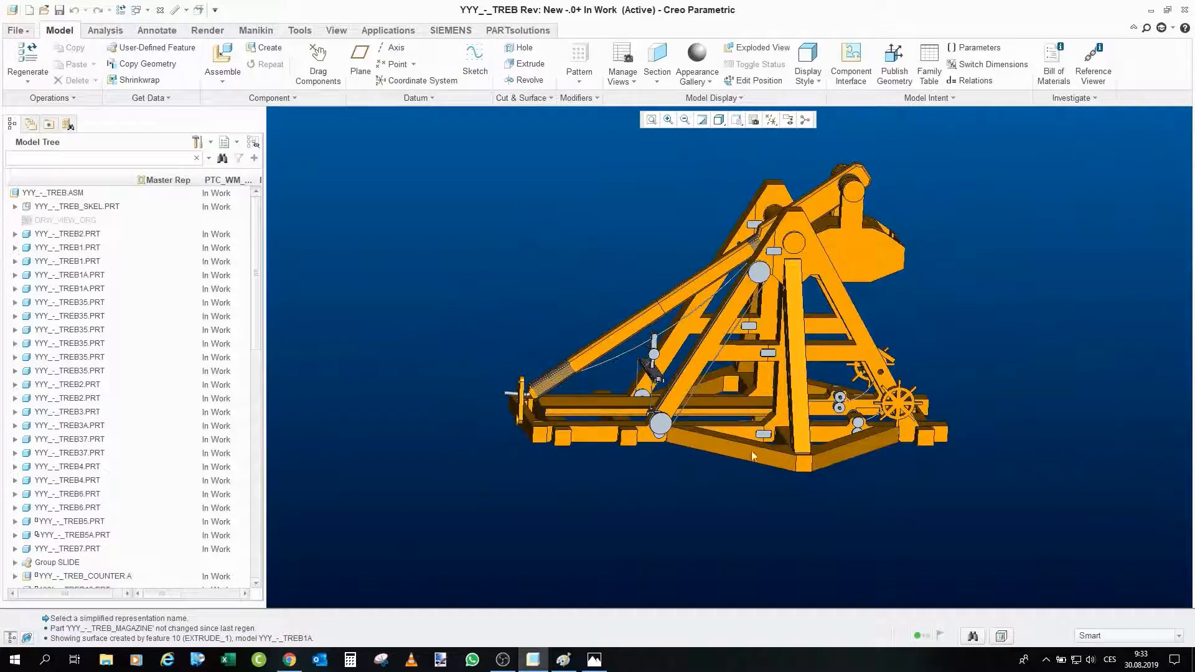
{"action": "scroll", "coordinate": [704, 439], "scroll_direction": "up", "scroll_amount": 1}
{"action": "scroll", "coordinate": [1048, 398], "scroll_direction": "up", "scroll_amount": 3}
{"action": "mouse_move", "coordinate": [761, 358]}
{"action": "middle_mouse_down"}
{"action": "mouse_move", "coordinate": [785, 352]}
{"action": "mouse_move", "coordinate": [714, 363]}
{"action": "mouse_move", "coordinate": [793, 342]}
{"action": "middle_mouse_up"}
{"action": "scroll", "coordinate": [793, 342], "scroll_direction": "up", "scroll_amount": 4}
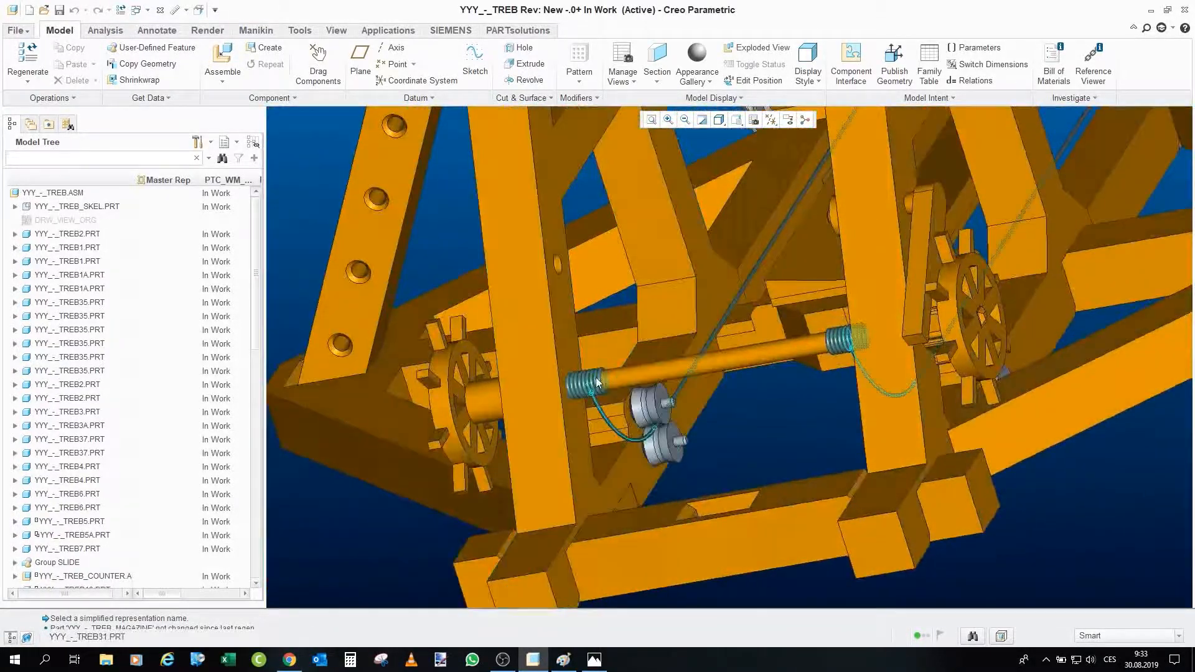
- Trace the ropes along the base from the winch axle to the crossbar and the wrapped throwing-arm tip
{"action": "scroll", "coordinate": [596, 382], "scroll_direction": "down", "scroll_amount": 3}
{"action": "mouse_move", "coordinate": [790, 355]}
{"action": "middle_mouse_down"}
{"action": "mouse_move", "coordinate": [810, 339]}
{"action": "mouse_move", "coordinate": [865, 336]}
{"action": "middle_mouse_up"}
{"action": "scroll", "coordinate": [865, 336], "scroll_direction": "down", "scroll_amount": 4}
{"action": "scroll", "coordinate": [450, 375], "scroll_direction": "up", "scroll_amount": 5}
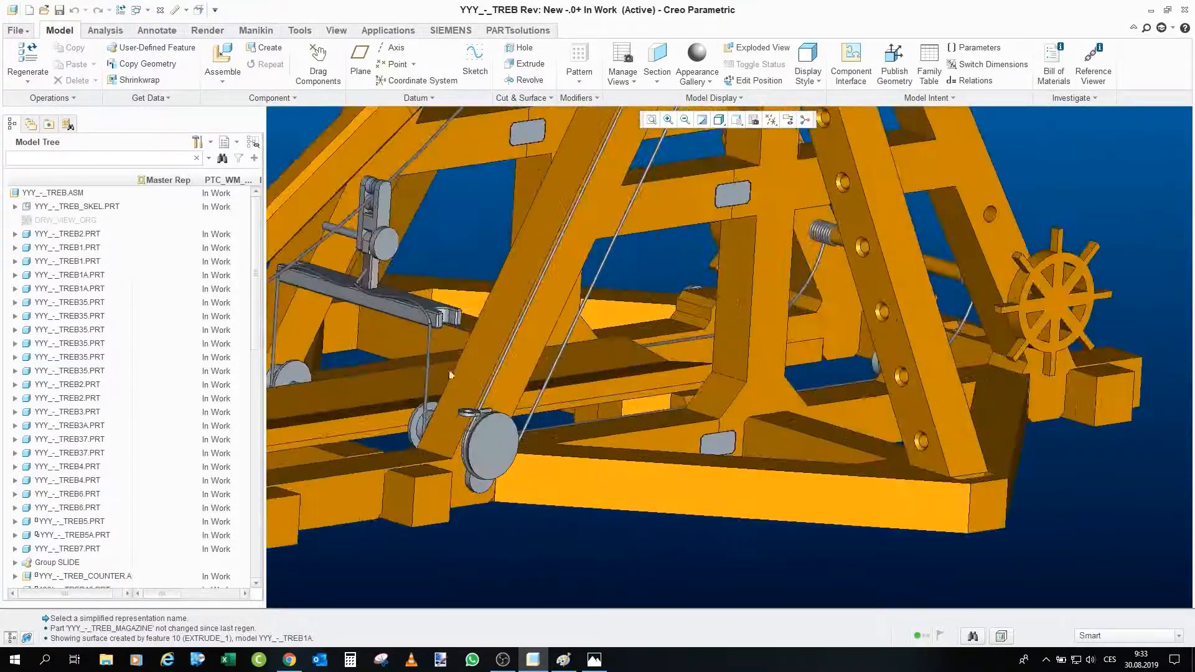
{"action": "scroll", "coordinate": [451, 374], "scroll_direction": "up", "scroll_amount": 3}
{"action": "scroll", "coordinate": [349, 379], "scroll_direction": "down", "scroll_amount": 2}
{"action": "scroll", "coordinate": [251, 378], "scroll_direction": "down", "scroll_amount": 3}
{"action": "scroll", "coordinate": [429, 379], "scroll_direction": "up", "scroll_amount": 4}
{"action": "scroll", "coordinate": [360, 376], "scroll_direction": "down", "scroll_amount": 5}
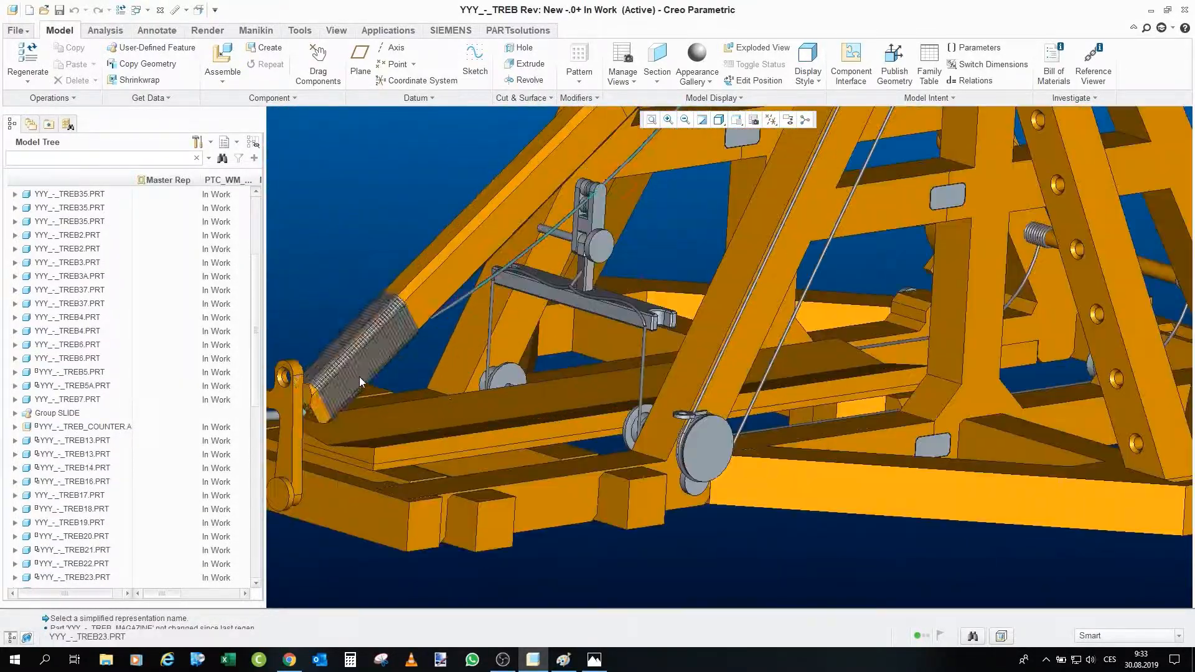
- Examine the paired base pulleys on both sides of the arm tip and how the crossbar ropes enter them
{"action": "scroll", "coordinate": [360, 376], "scroll_direction": "up", "scroll_amount": 8}
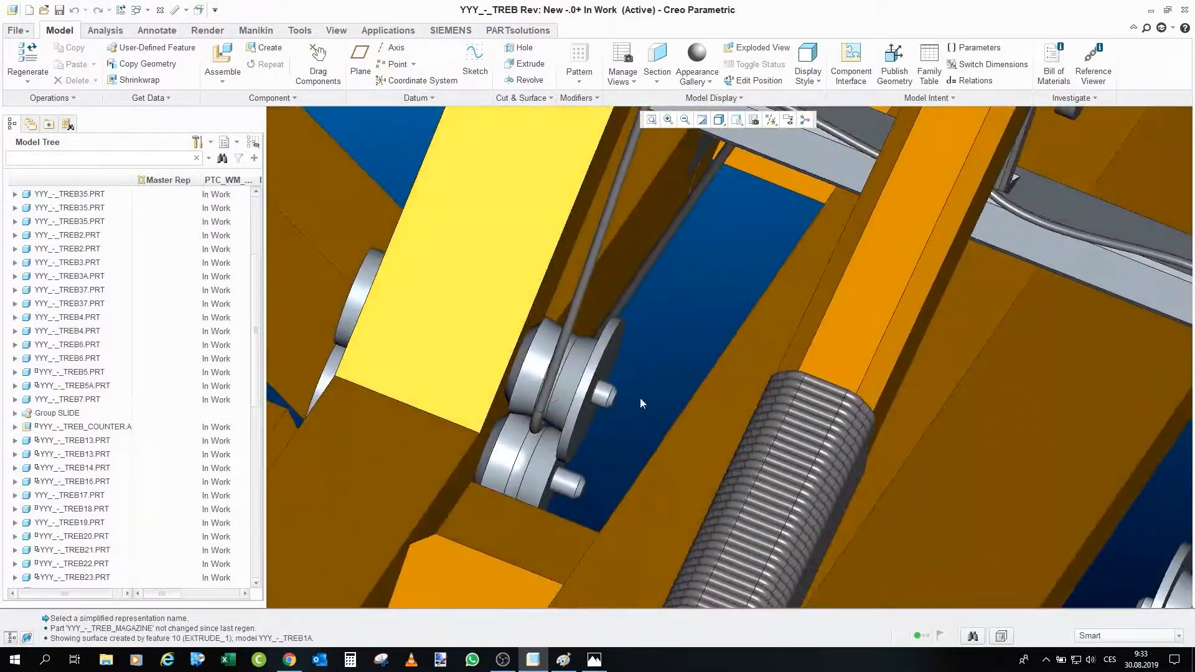
{"action": "scroll", "coordinate": [562, 405], "scroll_direction": "down", "scroll_amount": 4}
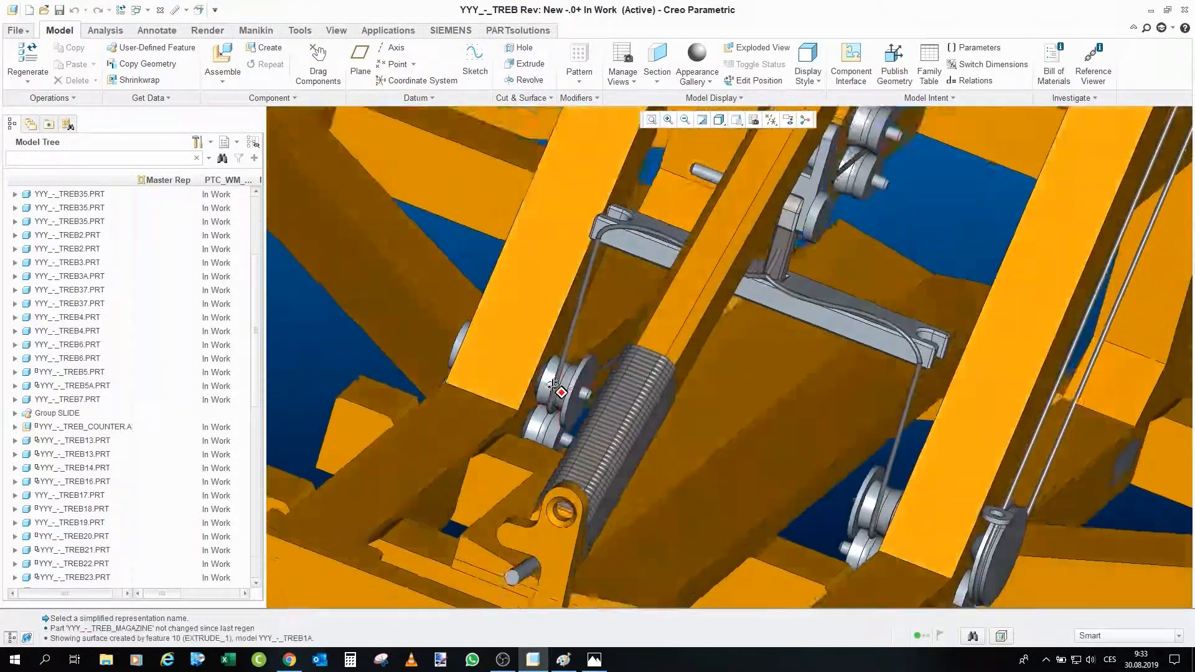
{"action": "scroll", "coordinate": [809, 498], "scroll_direction": "up", "scroll_amount": 6}
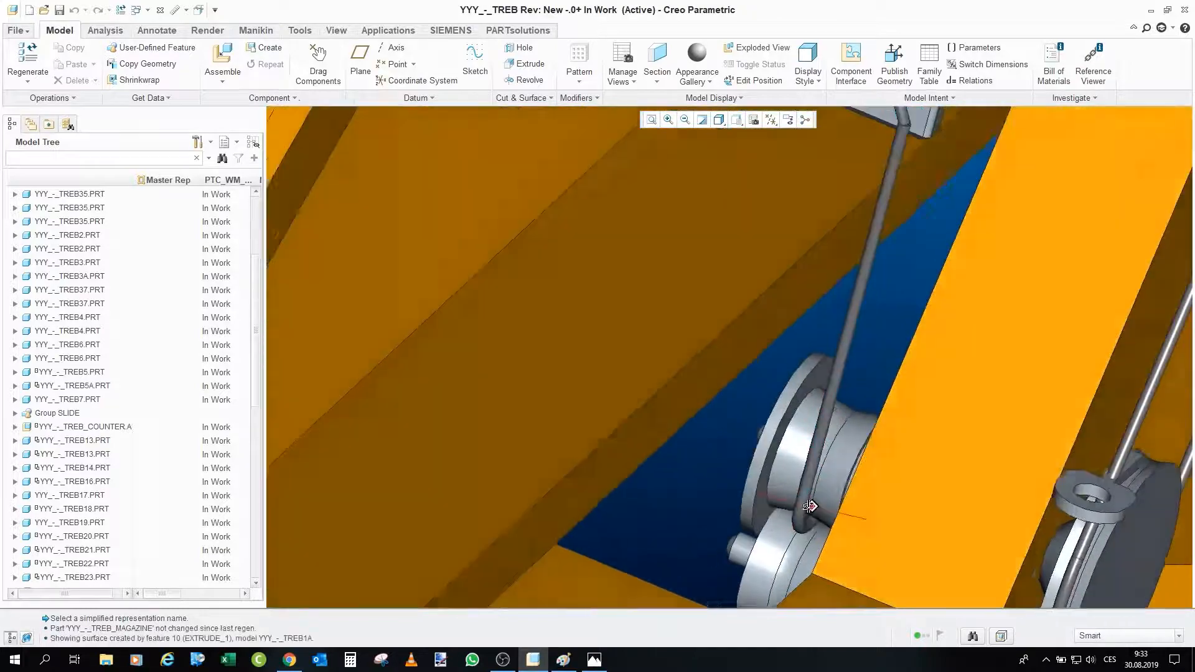
{"action": "scroll", "coordinate": [697, 448], "scroll_direction": "down", "scroll_amount": 4}
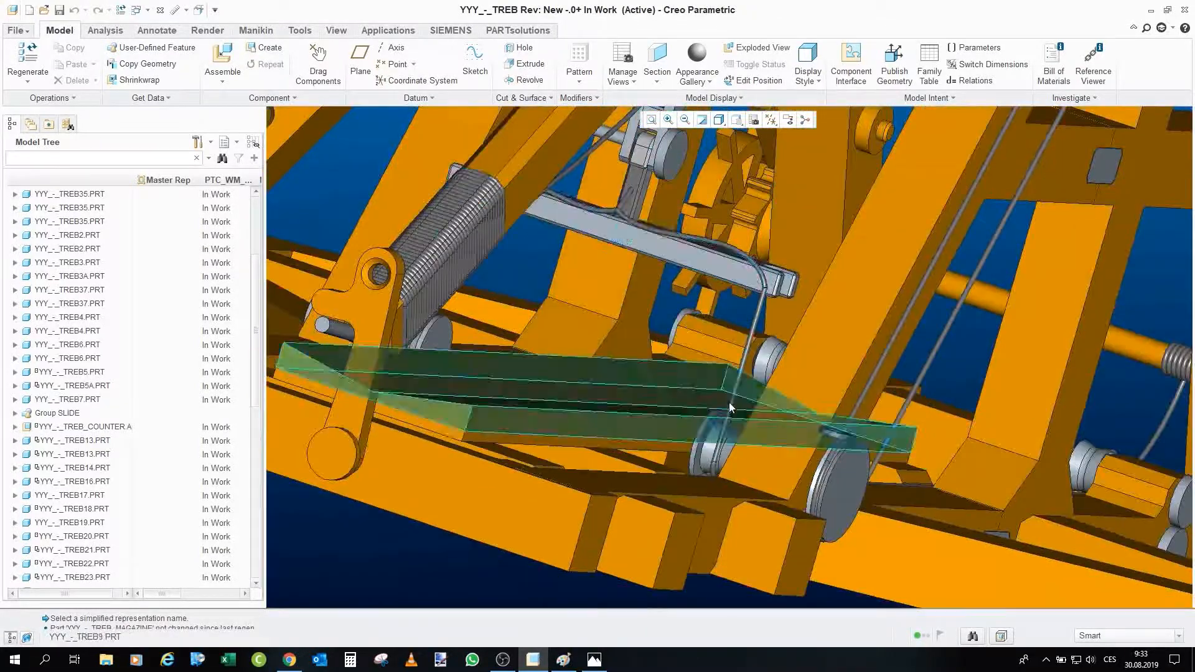
{"action": "scroll", "coordinate": [730, 402], "scroll_direction": "up", "scroll_amount": 5}
{"action": "scroll", "coordinate": [666, 425], "scroll_direction": "down", "scroll_amount": 5}
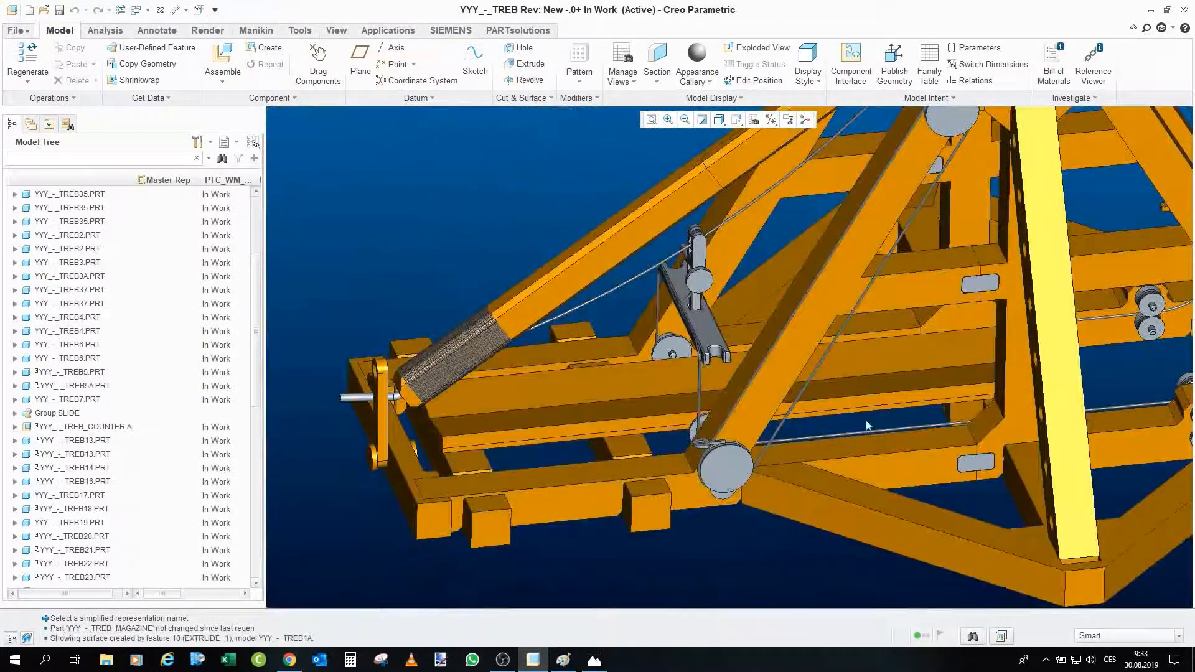
- Examine the grooved guide pulley and rope inside the frame, and inspect the winch end and the full assembly
{"action": "middle_click_drag", "start_coordinate": [809, 436], "coordinate": [689, 308]}
{"action": "scroll", "coordinate": [896, 352], "scroll_direction": "up", "scroll_amount": 6}
{"action": "scroll", "coordinate": [690, 308], "scroll_direction": "up", "scroll_amount": 5}
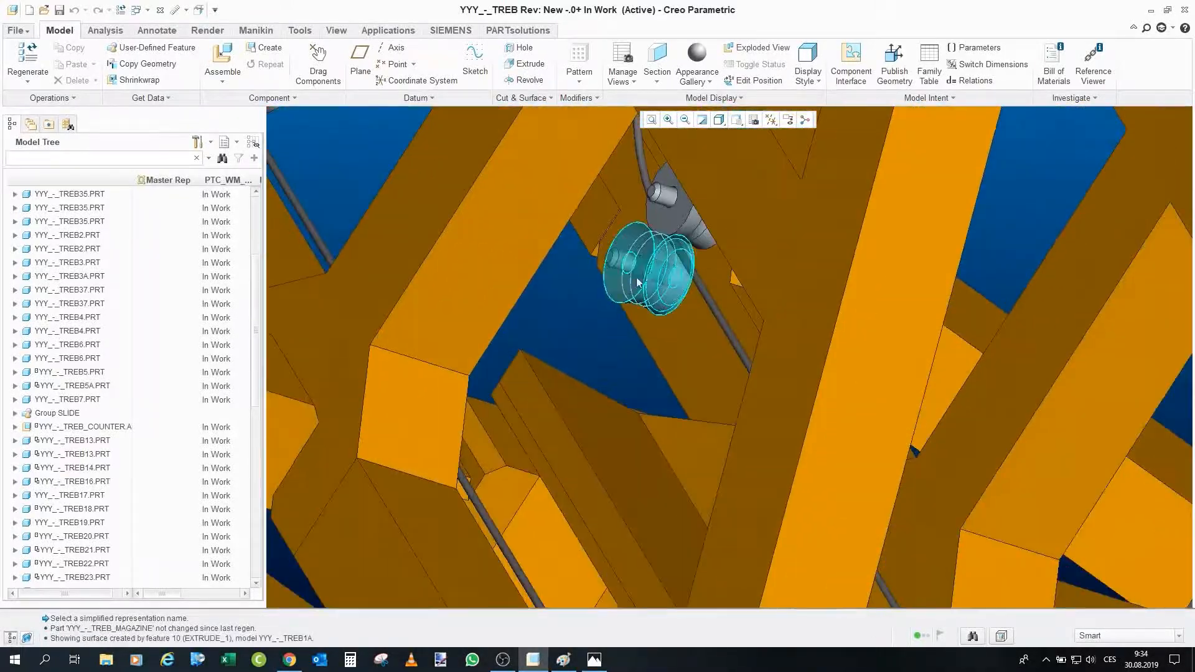
{"action": "scroll", "coordinate": [654, 268], "scroll_direction": "down", "scroll_amount": 5}
{"action": "mouse_move", "coordinate": [596, 265]}
{"action": "middle_mouse_down"}
{"action": "mouse_move", "coordinate": [734, 199]}
{"action": "mouse_move", "coordinate": [750, 249]}
{"action": "middle_mouse_up"}
{"action": "scroll", "coordinate": [738, 195], "scroll_direction": "up", "scroll_amount": 4}
{"action": "scroll", "coordinate": [761, 293], "scroll_direction": "down", "scroll_amount": 4}
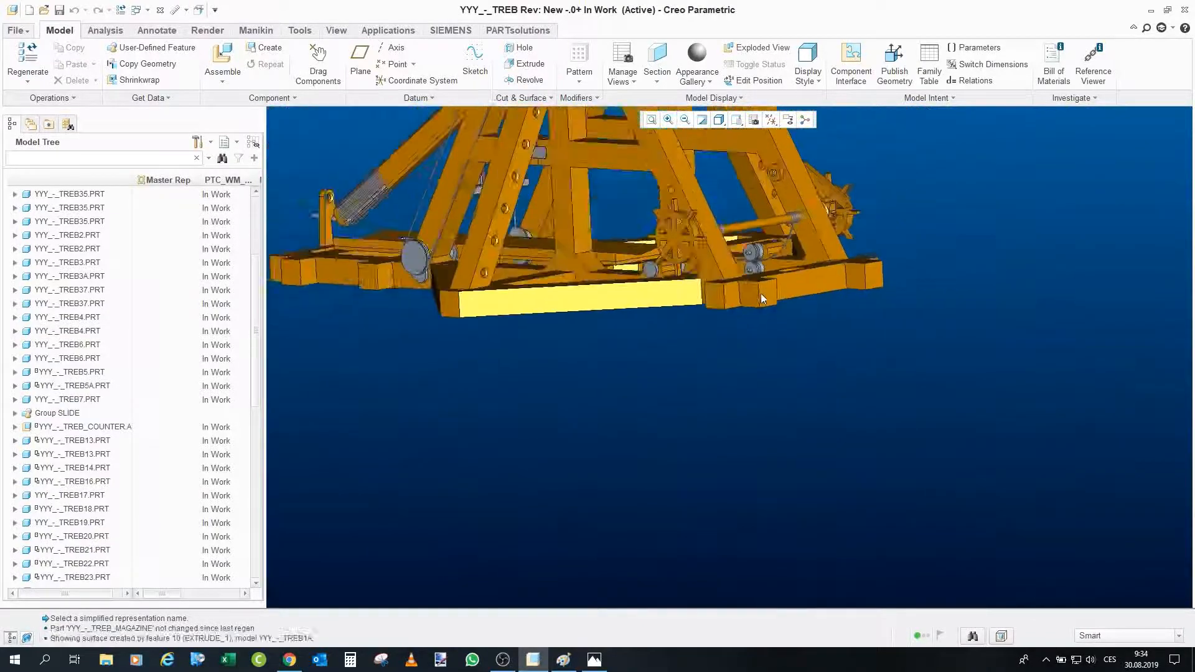
{"action": "scroll", "coordinate": [772, 286], "scroll_direction": "up", "scroll_amount": 5}
{"action": "scroll", "coordinate": [893, 484], "scroll_direction": "down", "scroll_amount": 5}
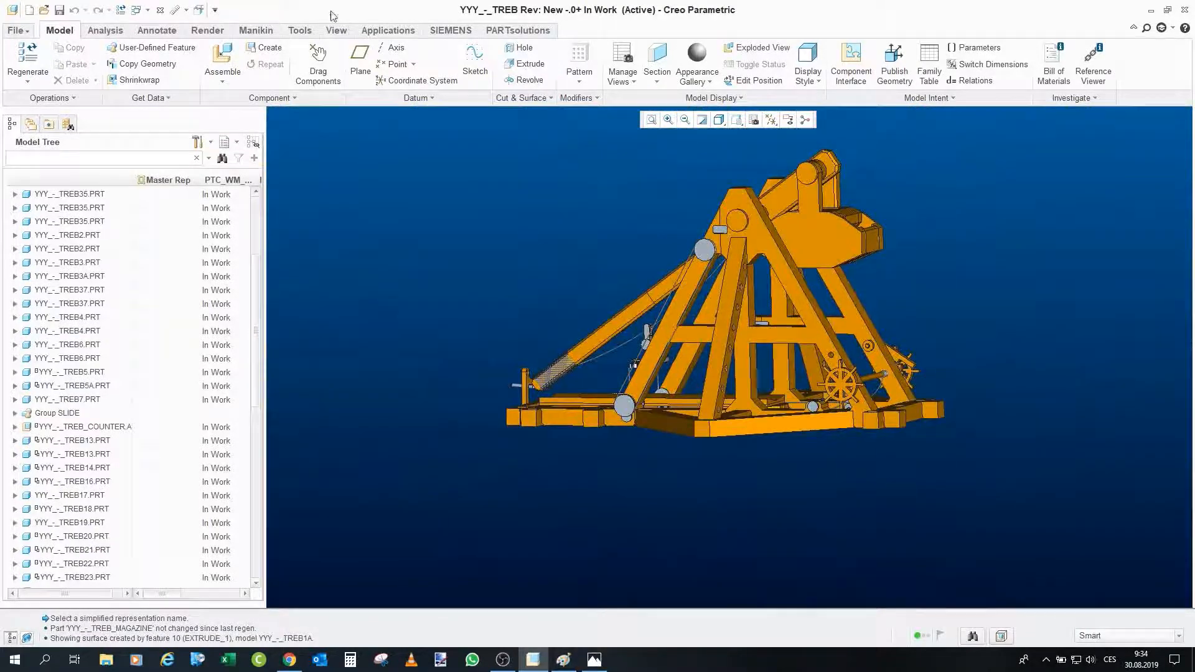
- Swing the throwing arm upright with Drag Components so that the counterweight hangs inside the frame
{"action": "left_click", "coordinate": [634, 322]}
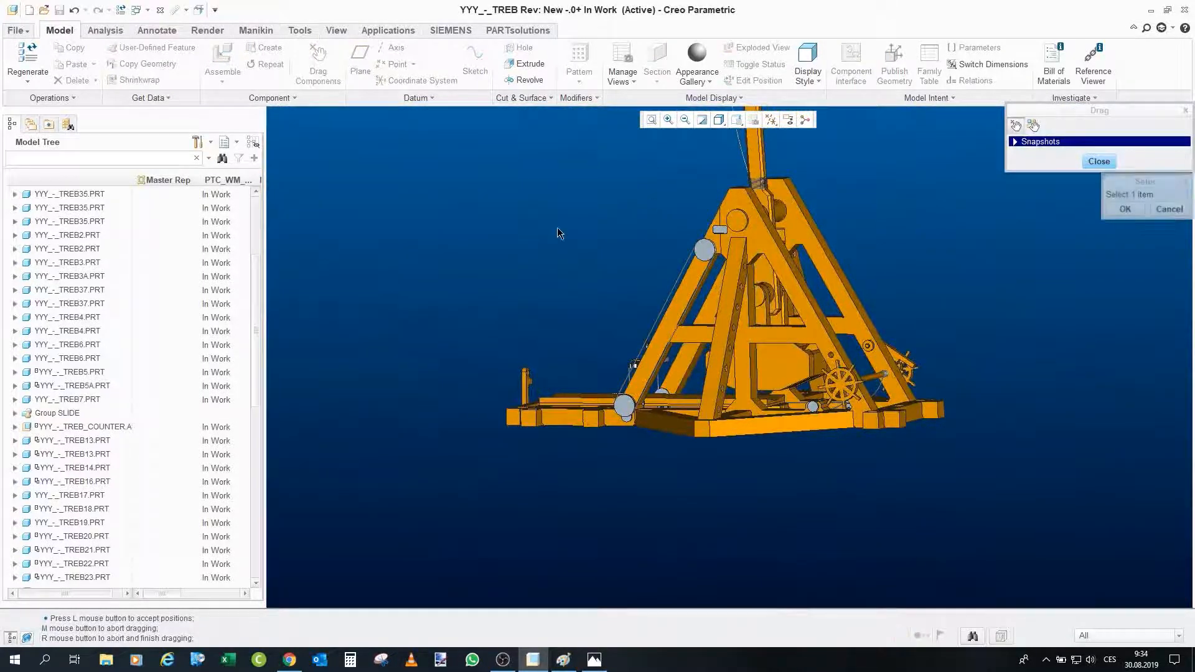
{"action": "scroll", "coordinate": [862, 376], "scroll_direction": "up", "scroll_amount": 5}
{"action": "left_click", "coordinate": [905, 410]}
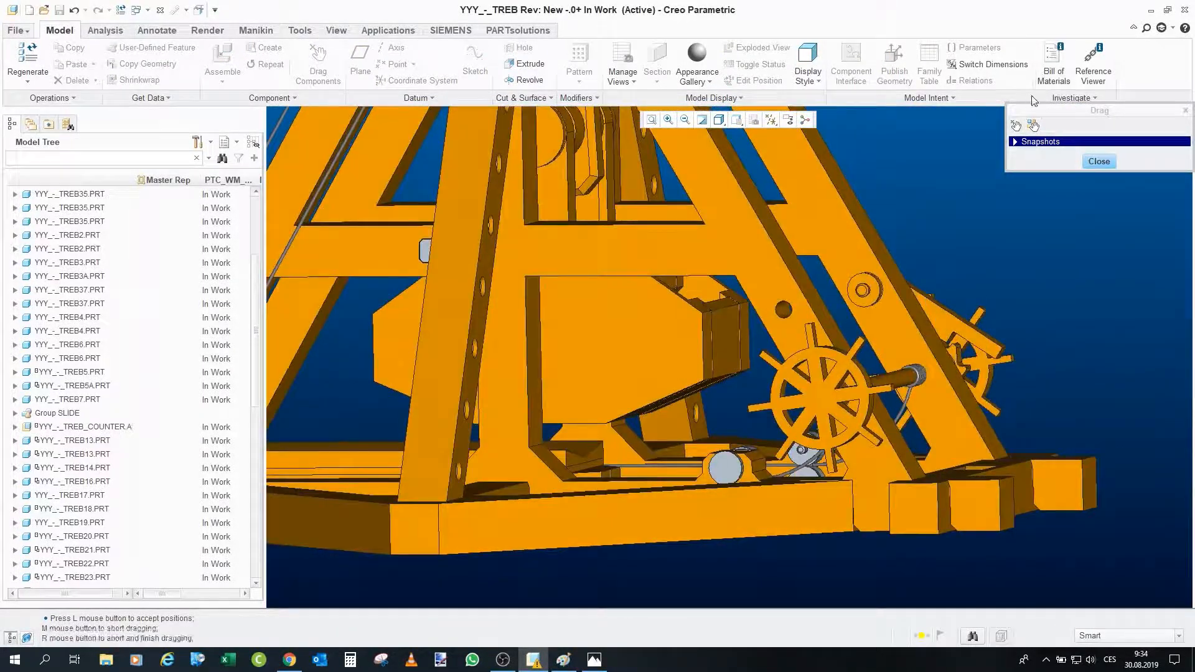
- Point-drag the spoked TREB20 winch wheel to lower the throwing arm to the base, and finish dragging
{"action": "left_click", "coordinate": [1016, 125]}
{"action": "scroll", "coordinate": [923, 422], "scroll_direction": "down", "scroll_amount": 5}
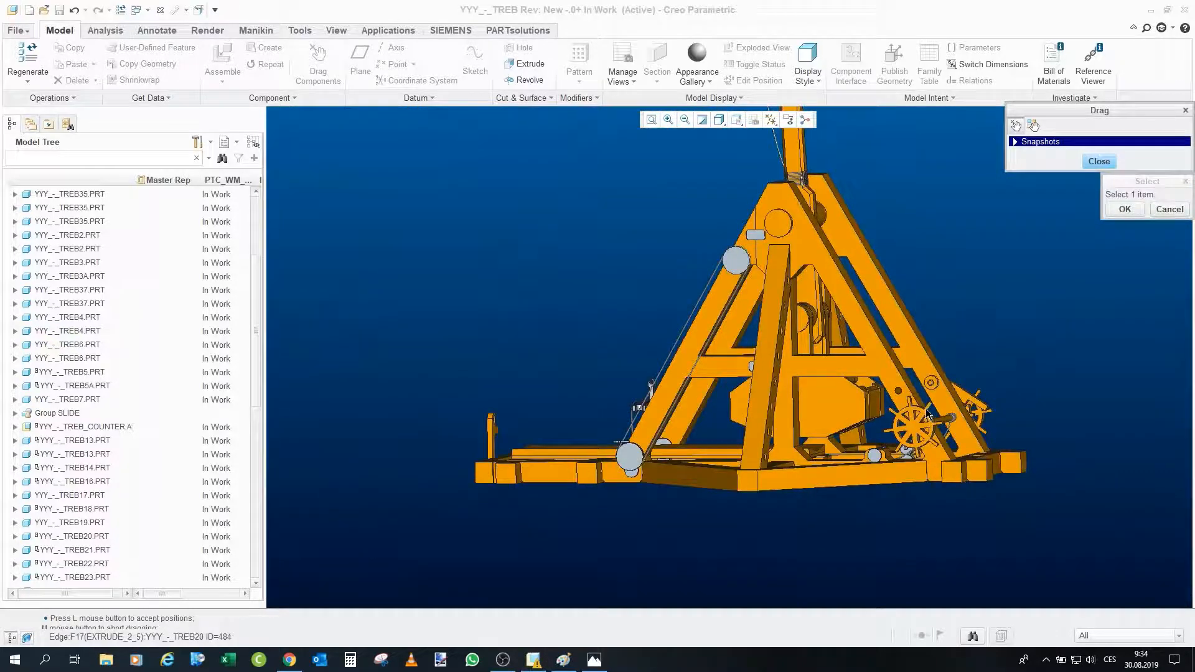
{"action": "left_click", "coordinate": [927, 412]}
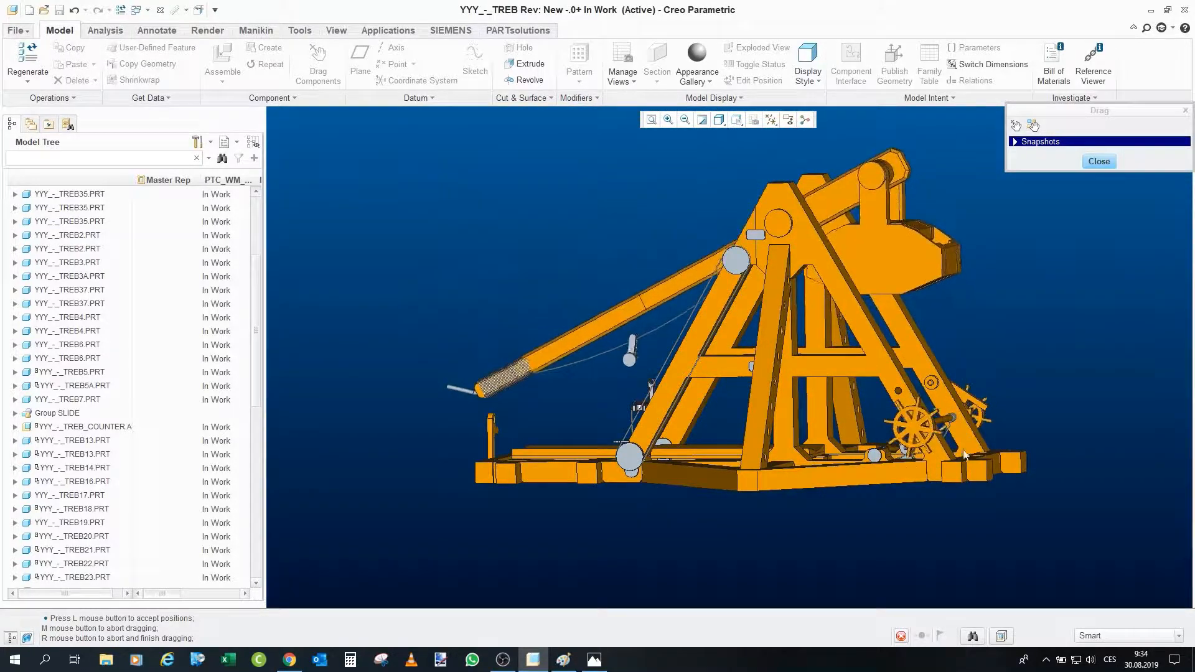
{"action": "right_click", "coordinate": [836, 444]}
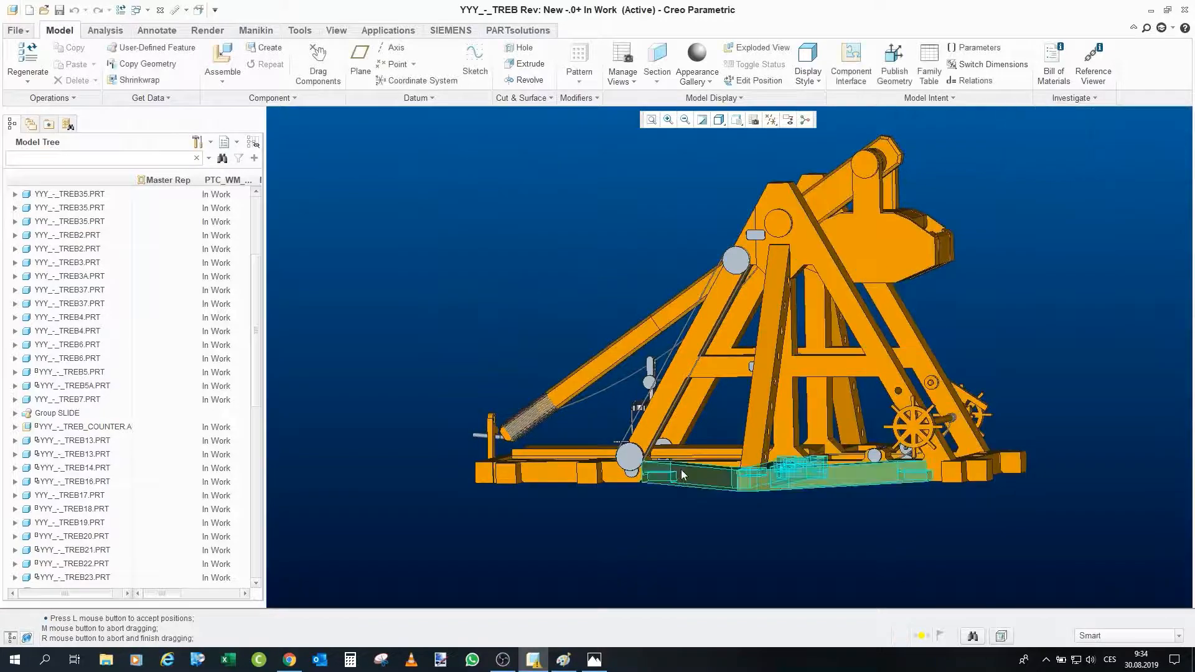
- Examine the round-headed pin that joins the pulley block to the grey crossbar beneath the lowered arm
{"action": "scroll", "coordinate": [681, 469], "scroll_direction": "down", "scroll_amount": 5}
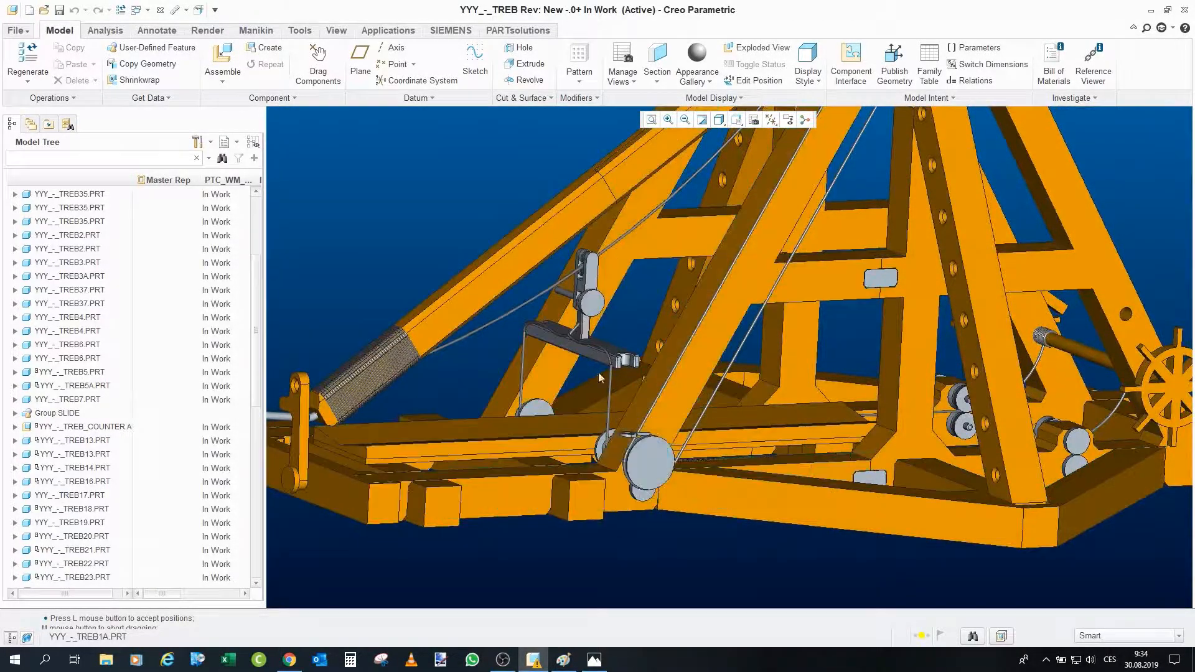
{"action": "scroll", "coordinate": [532, 331], "scroll_direction": "down", "scroll_amount": 4}
{"action": "middle_click_drag", "start_coordinate": [535, 331], "coordinate": [571, 328]}
{"action": "scroll", "coordinate": [571, 326], "scroll_direction": "up", "scroll_amount": 3}
{"action": "scroll", "coordinate": [574, 277], "scroll_direction": "down", "scroll_amount": 5}
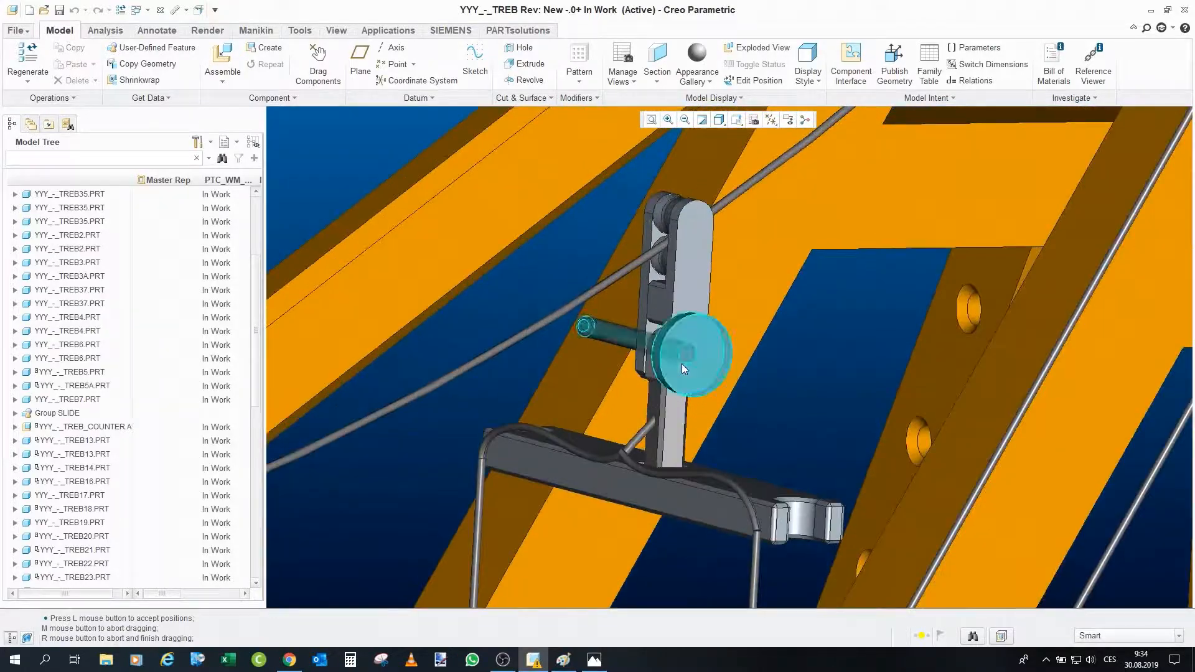
{"action": "middle_click_drag", "start_coordinate": [682, 363], "coordinate": [700, 352]}
{"action": "scroll", "coordinate": [615, 384], "scroll_direction": "up", "scroll_amount": 4}
{"action": "scroll", "coordinate": [614, 374], "scroll_direction": "down", "scroll_amount": 3}
- Examine the small TREB30 rollers in the pulley block and how the arm rope passes between them
{"action": "middle_click_drag", "start_coordinate": [684, 291], "coordinate": [668, 298]}
{"action": "scroll", "coordinate": [678, 302], "scroll_direction": "up", "scroll_amount": 3}
{"action": "scroll", "coordinate": [663, 309], "scroll_direction": "down", "scroll_amount": 3}
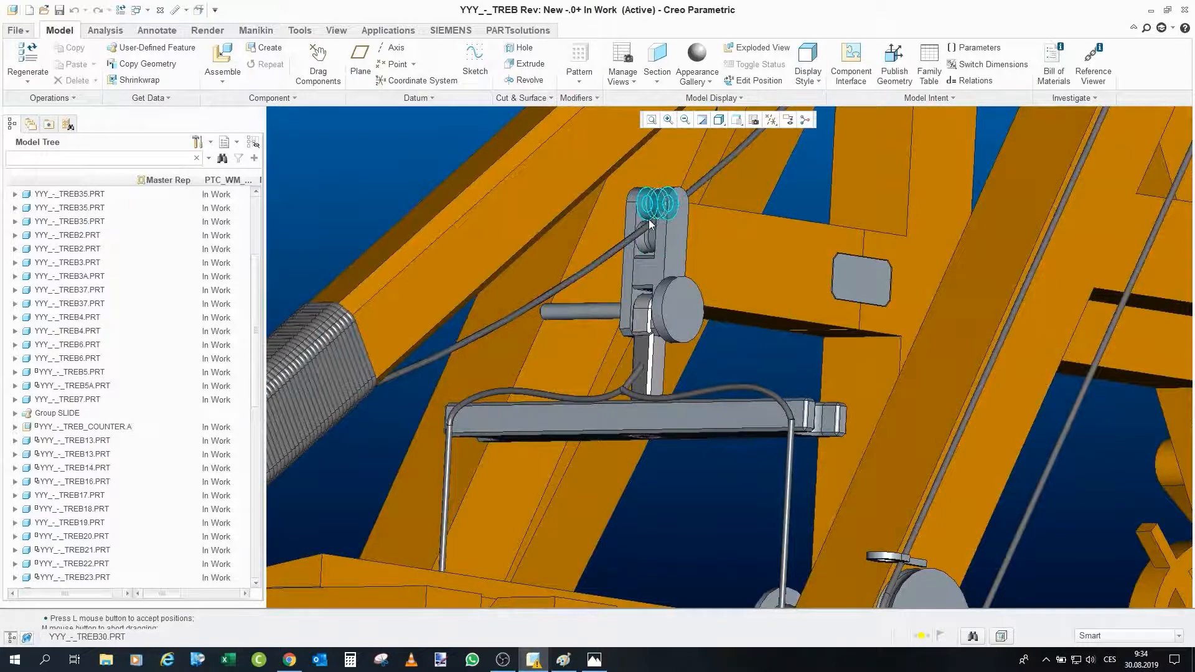
{"action": "scroll", "coordinate": [653, 268], "scroll_direction": "down", "scroll_amount": 3}
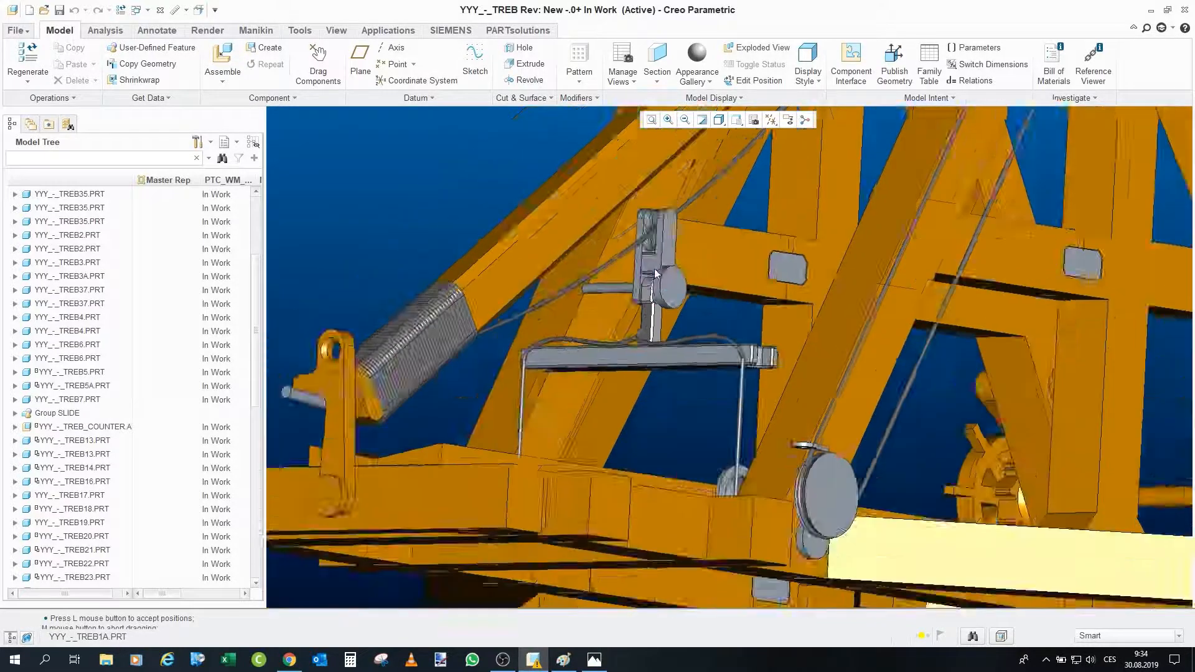
{"action": "scroll", "coordinate": [598, 324], "scroll_direction": "down", "scroll_amount": 2}
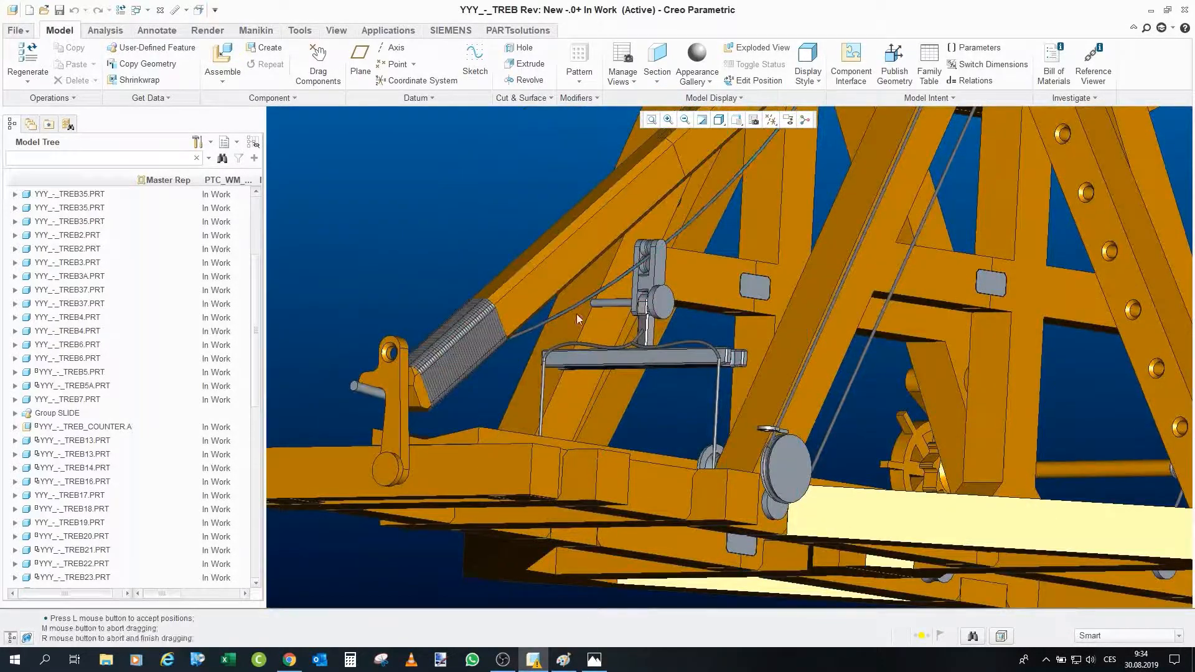
{"action": "scroll", "coordinate": [657, 293], "scroll_direction": "up", "scroll_amount": 3}
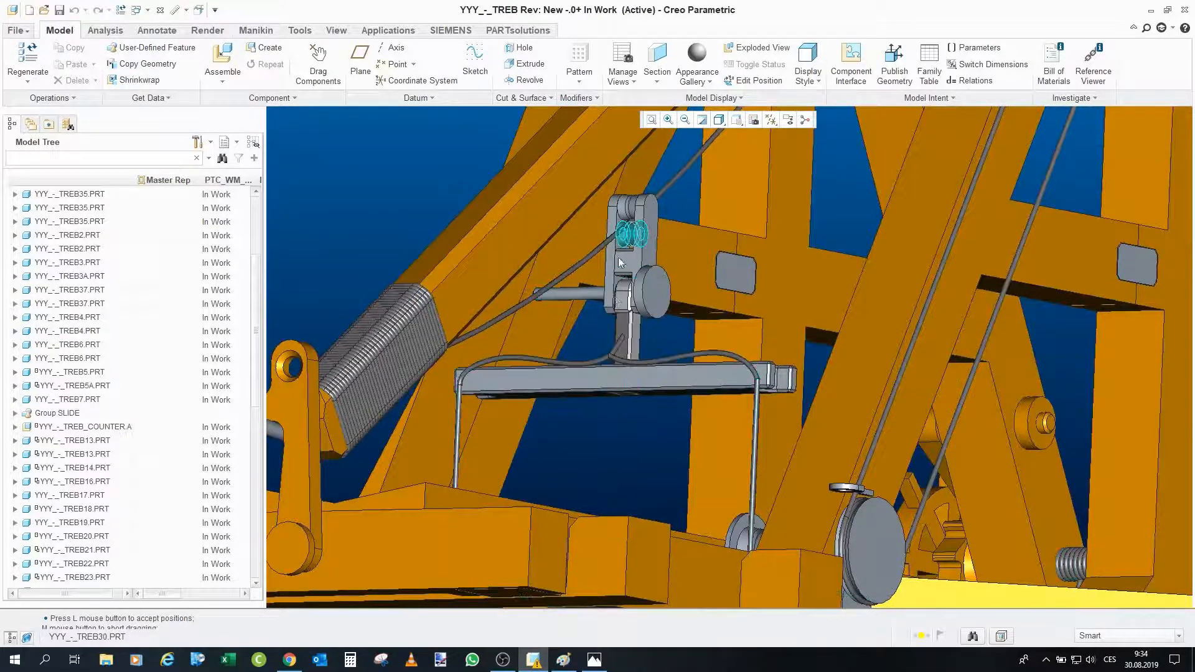
{"action": "scroll", "coordinate": [620, 351], "scroll_direction": "down", "scroll_amount": 3}
{"action": "middle_click_drag", "start_coordinate": [619, 353], "coordinate": [593, 363]}
{"action": "scroll", "coordinate": [591, 364], "scroll_direction": "down", "scroll_amount": 3}
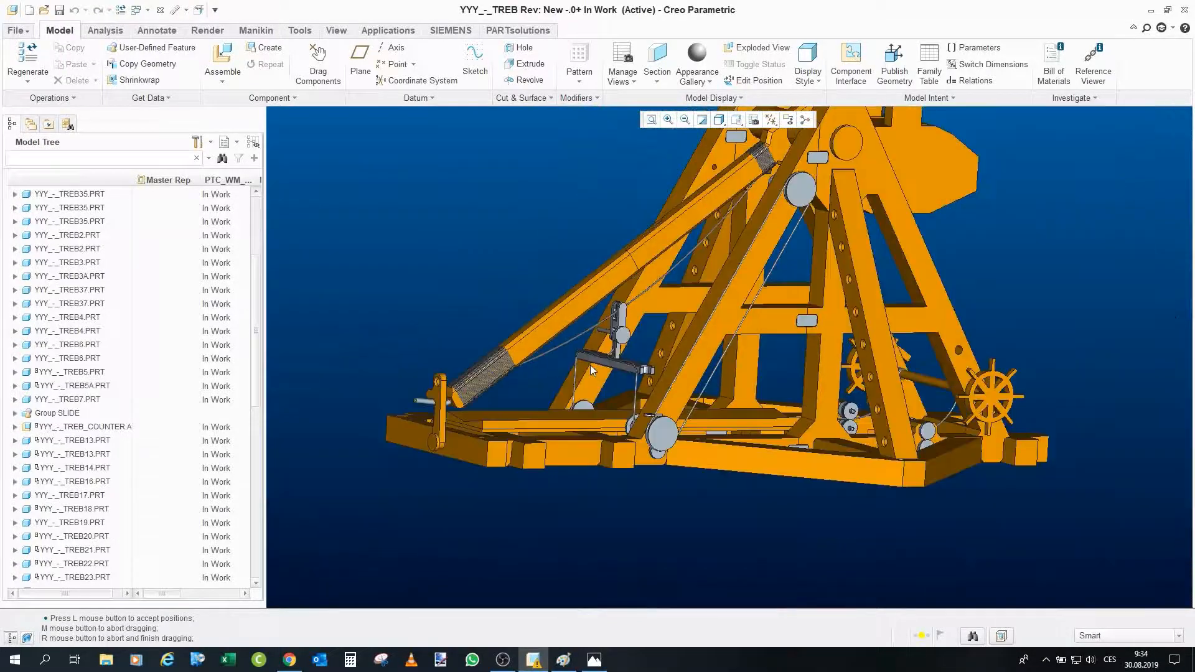
{"action": "scroll", "coordinate": [590, 365], "scroll_direction": "down", "scroll_amount": 2}
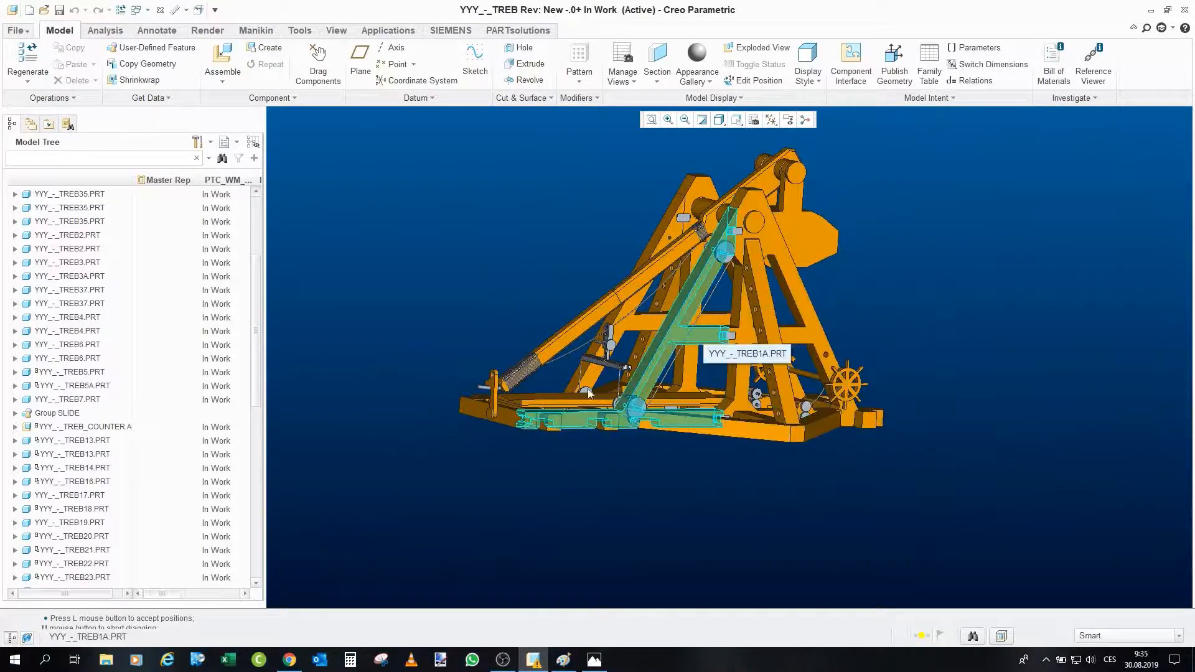
- Examine the TREB18 latch lever at the throwing-arm tip and select the TREB16 pin beside it
{"action": "scroll", "coordinate": [547, 369], "scroll_direction": "up", "scroll_amount": 2}
{"action": "scroll", "coordinate": [489, 388], "scroll_direction": "up", "scroll_amount": 2}
{"action": "scroll", "coordinate": [426, 412], "scroll_direction": "up", "scroll_amount": 2}
{"action": "scroll", "coordinate": [456, 334], "scroll_direction": "up", "scroll_amount": 1}
{"action": "middle_click_drag", "start_coordinate": [456, 334], "coordinate": [428, 344]}
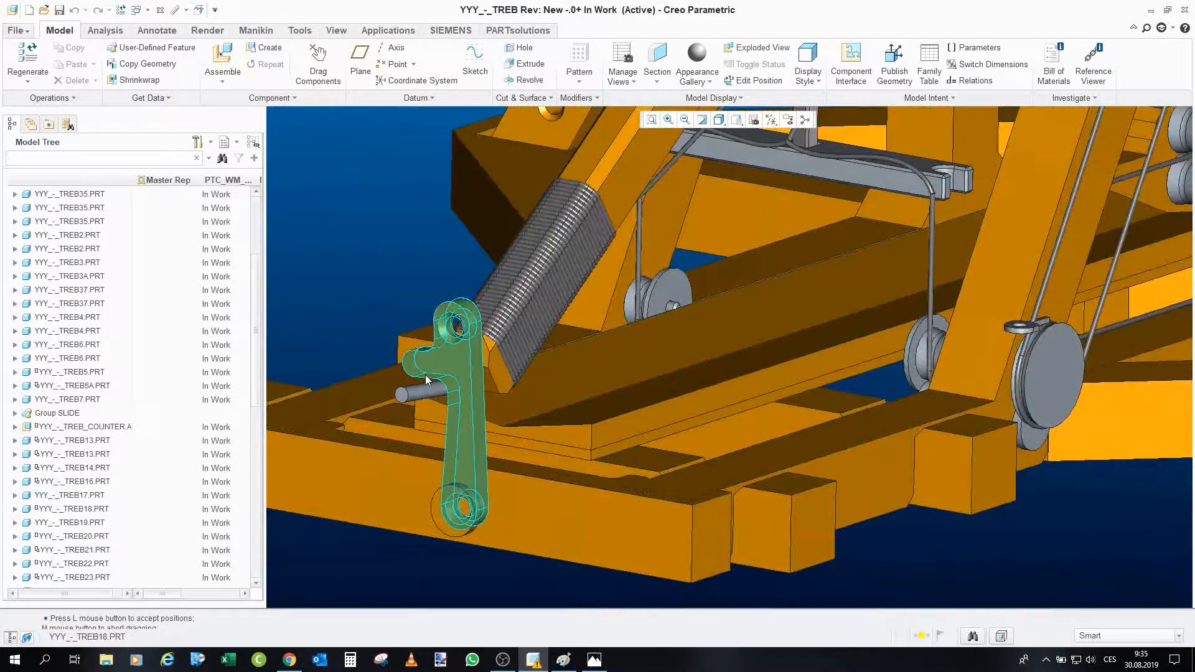
{"action": "left_click", "coordinate": [431, 394]}
{"action": "middle_click_drag", "start_coordinate": [573, 422], "coordinate": [516, 418]}
{"action": "scroll", "coordinate": [515, 415], "scroll_direction": "down", "scroll_amount": 2}
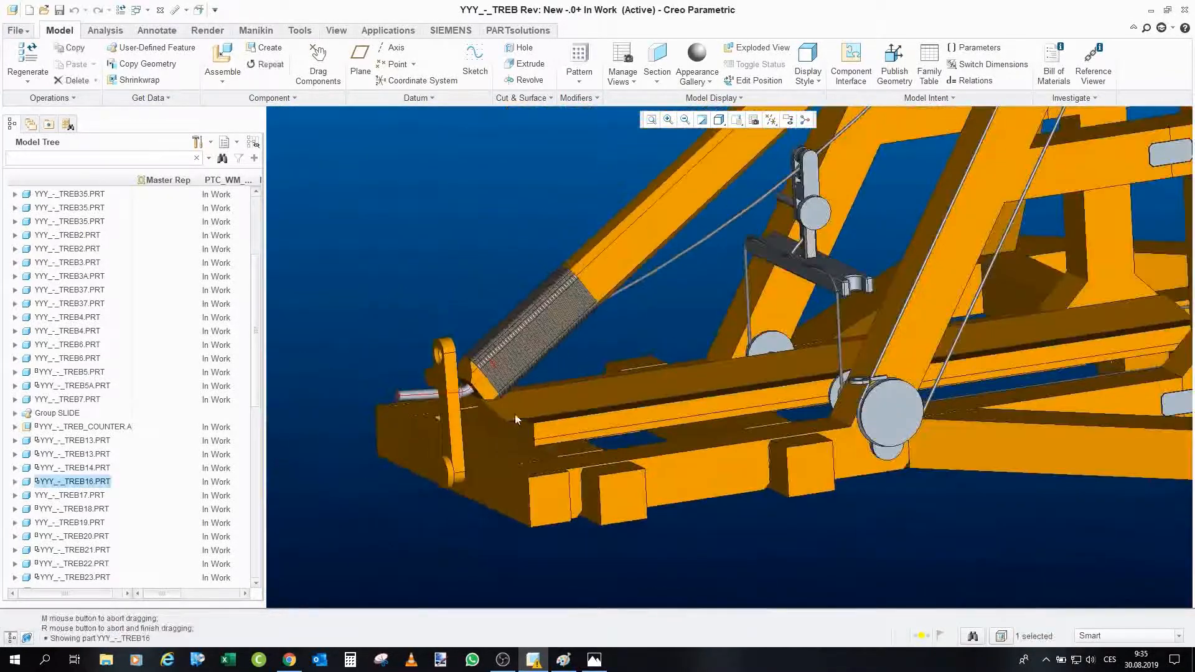
- Start Drag Components and swing the TREB18 latch lever down off the throwing-arm tip, ending with the lever back upright
{"action": "left_click", "coordinate": [469, 264]}
{"action": "middle_click_drag", "start_coordinate": [470, 263], "coordinate": [478, 364]}
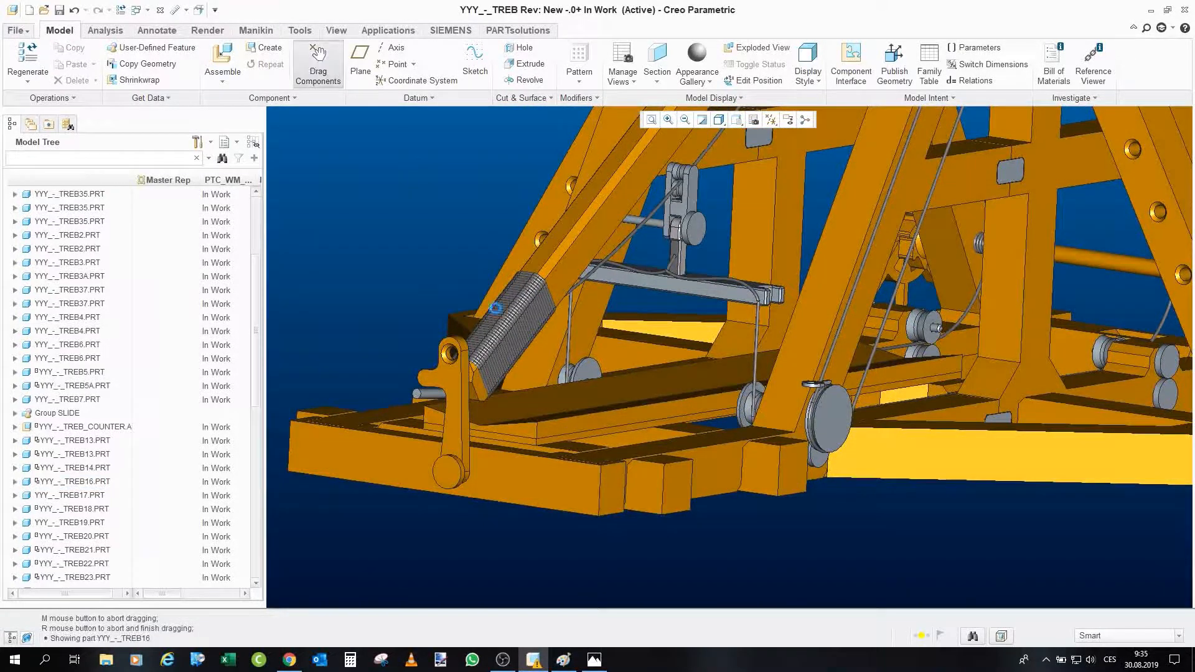
{"action": "left_click", "coordinate": [459, 345]}
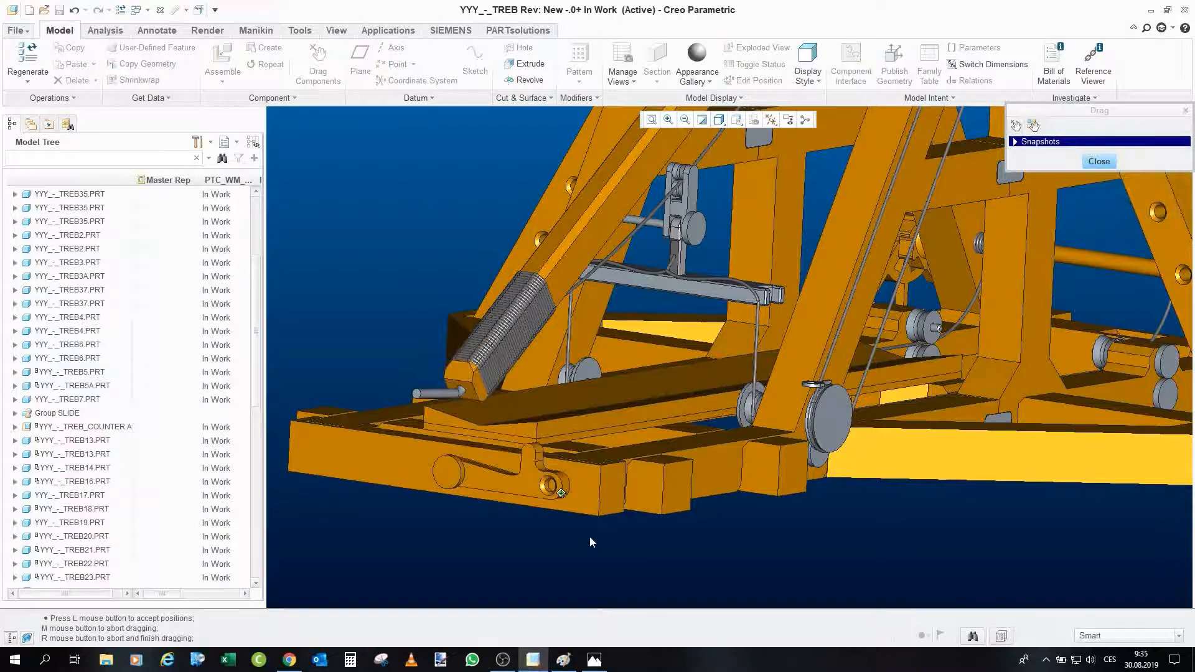
{"action": "left_click", "coordinate": [423, 222]}
{"action": "middle_click", "coordinate": [422, 222]}
- Examine the slide boards and the base beams beneath the latched throwing arm
{"action": "scroll", "coordinate": [460, 428], "scroll_direction": "up", "scroll_amount": 3}
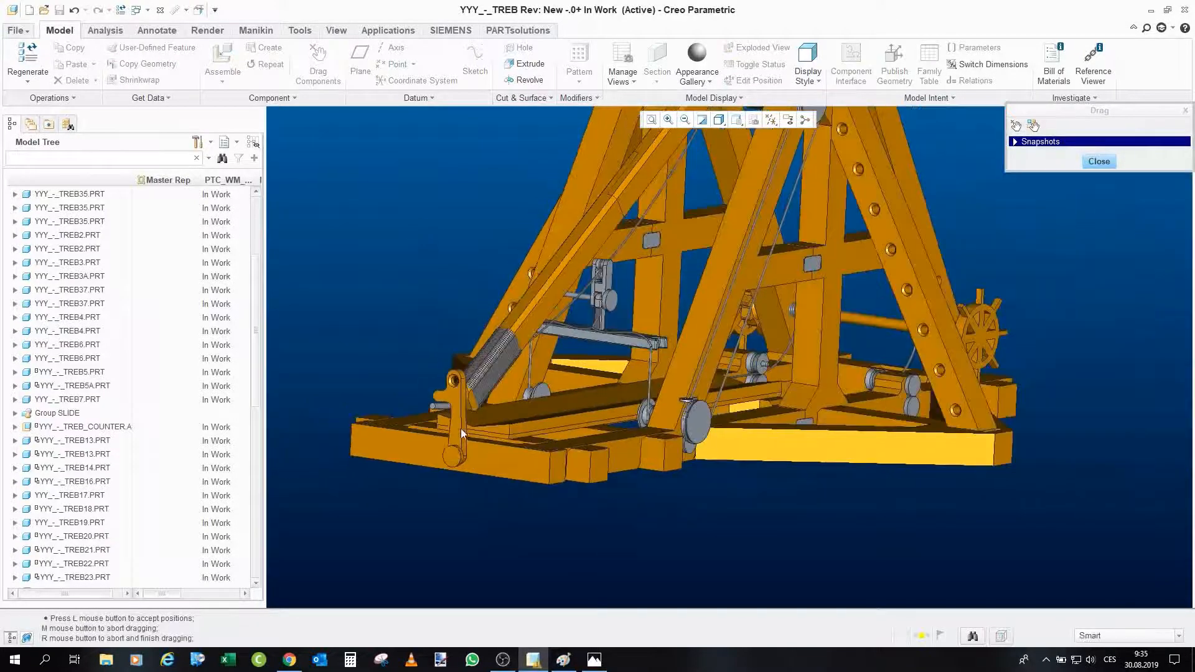
{"action": "scroll", "coordinate": [656, 519], "scroll_direction": "up", "scroll_amount": 3}
{"action": "scroll", "coordinate": [610, 456], "scroll_direction": "down", "scroll_amount": 8}
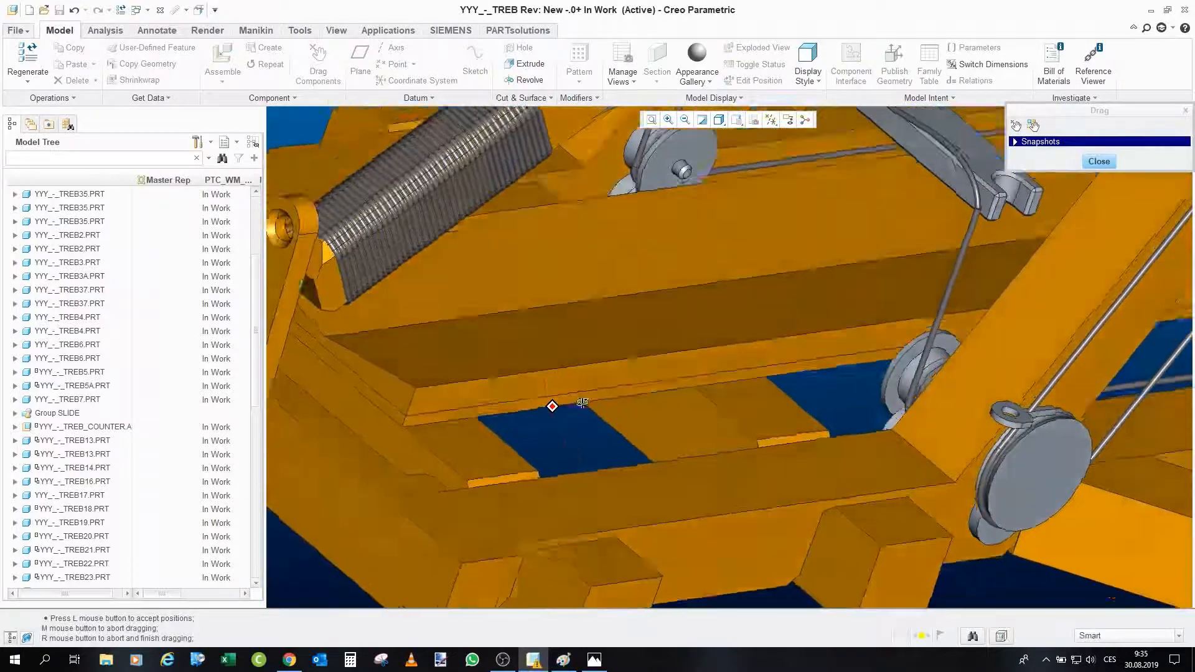
{"action": "mouse_move", "coordinate": [582, 403]}
{"action": "middle_mouse_down"}
{"action": "mouse_move", "coordinate": [619, 400]}
{"action": "mouse_move", "coordinate": [610, 393]}
{"action": "middle_mouse_up"}
{"action": "scroll", "coordinate": [639, 397], "scroll_direction": "up", "scroll_amount": 3}
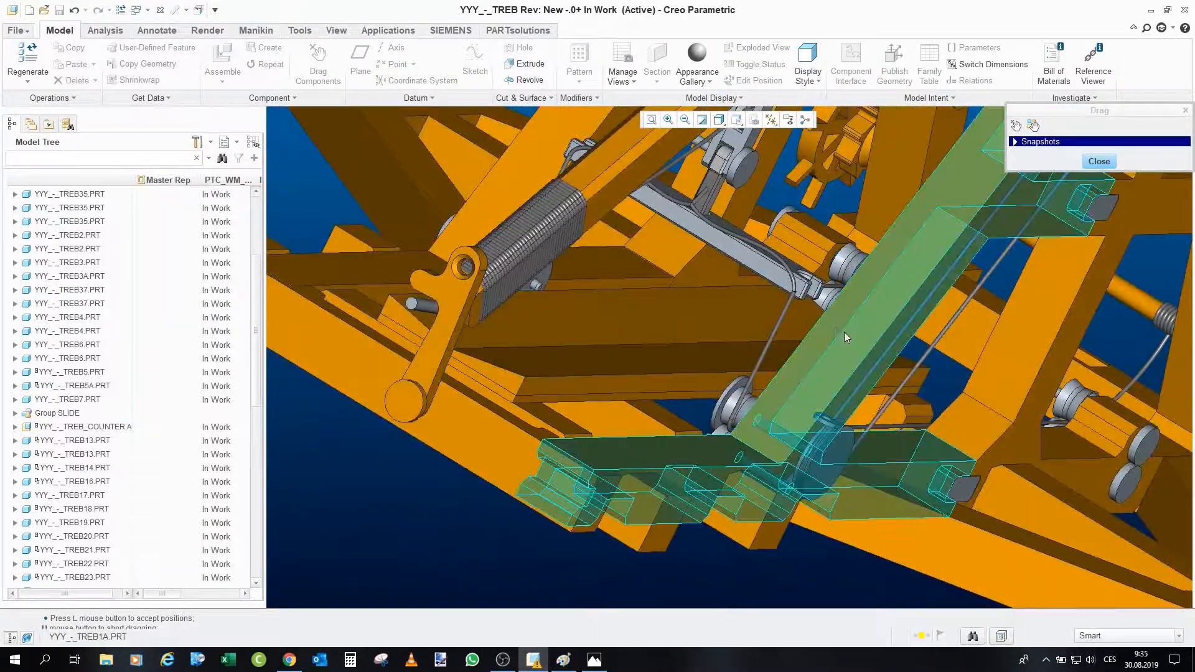
{"action": "mouse_move", "coordinate": [844, 331]}
{"action": "middle_mouse_down"}
{"action": "mouse_move", "coordinate": [779, 312]}
{"action": "mouse_move", "coordinate": [775, 324]}
{"action": "middle_mouse_up"}
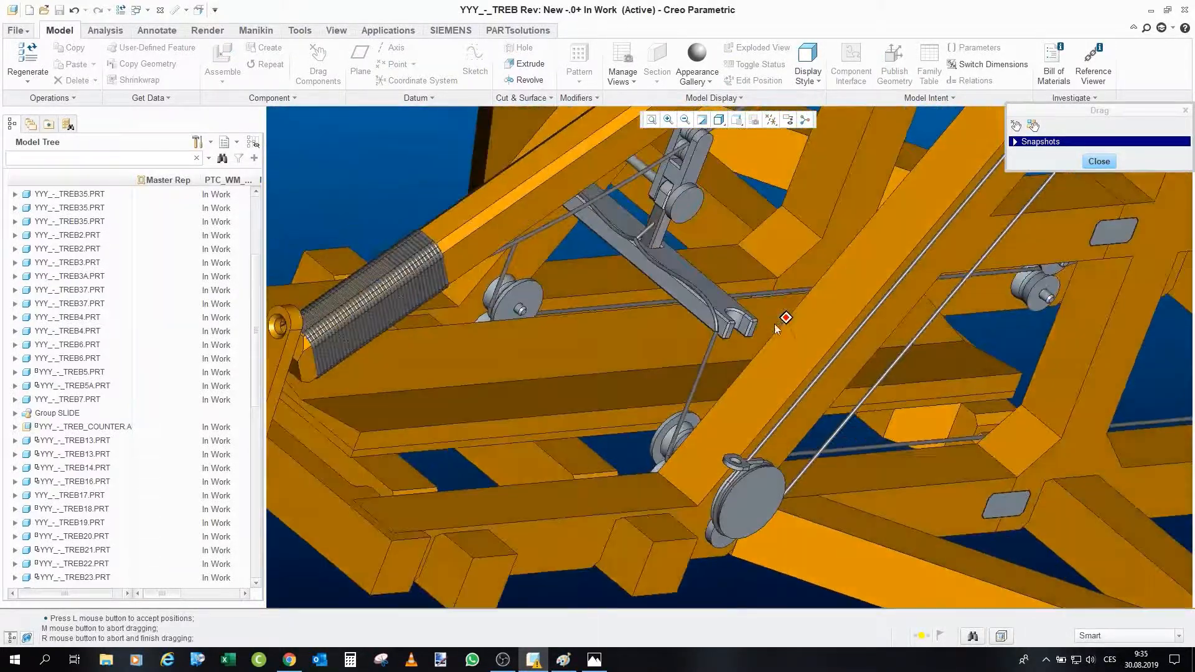
{"action": "scroll", "coordinate": [472, 376], "scroll_direction": "up", "scroll_amount": 3}
{"action": "scroll", "coordinate": [488, 417], "scroll_direction": "down", "scroll_amount": 4}
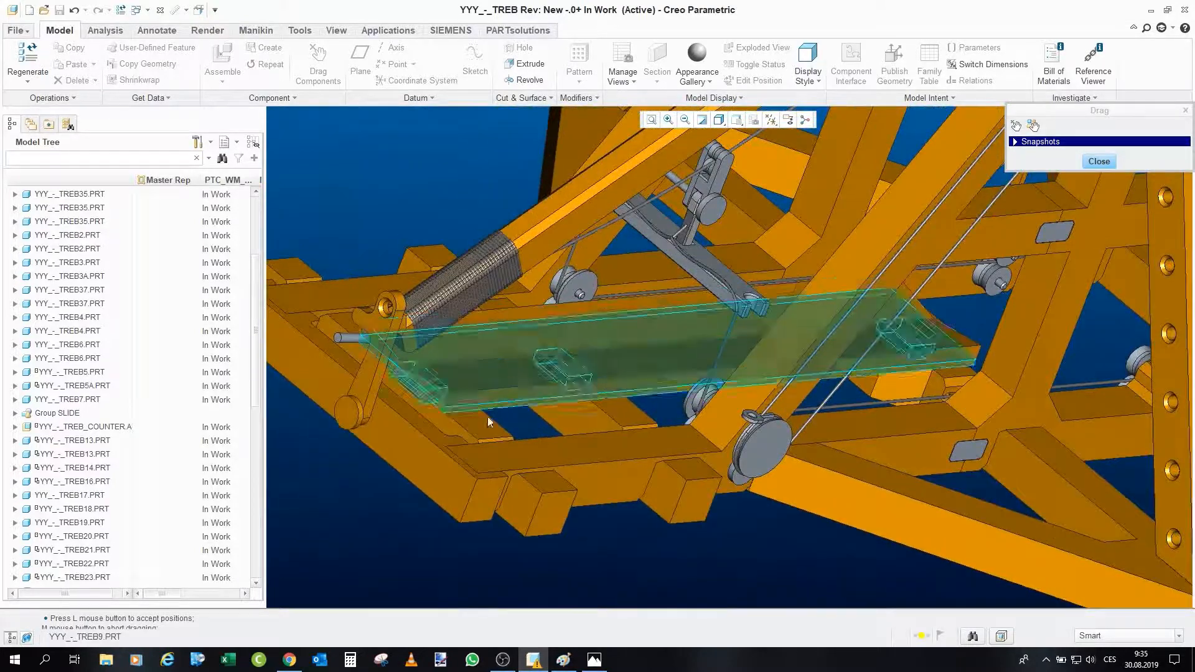
{"action": "middle_click_drag", "start_coordinate": [509, 391], "coordinate": [503, 412]}
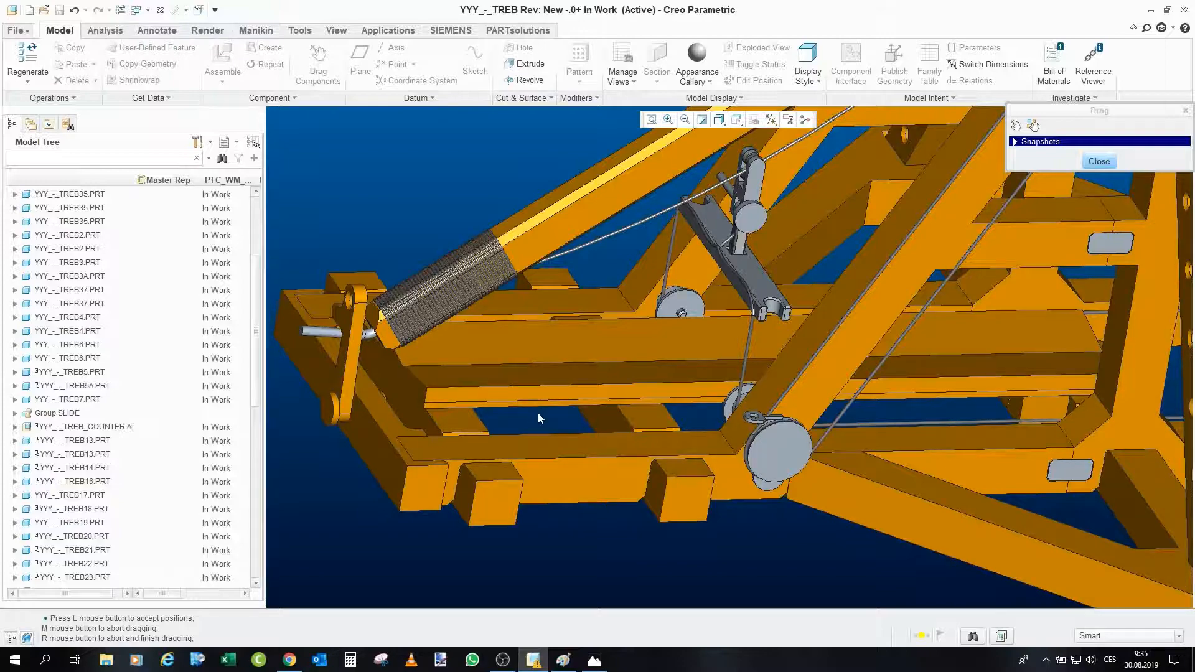
- Select the long TREB8 slide board and examine how it rests on the base's cross beams
{"action": "left_click", "coordinate": [524, 405]}
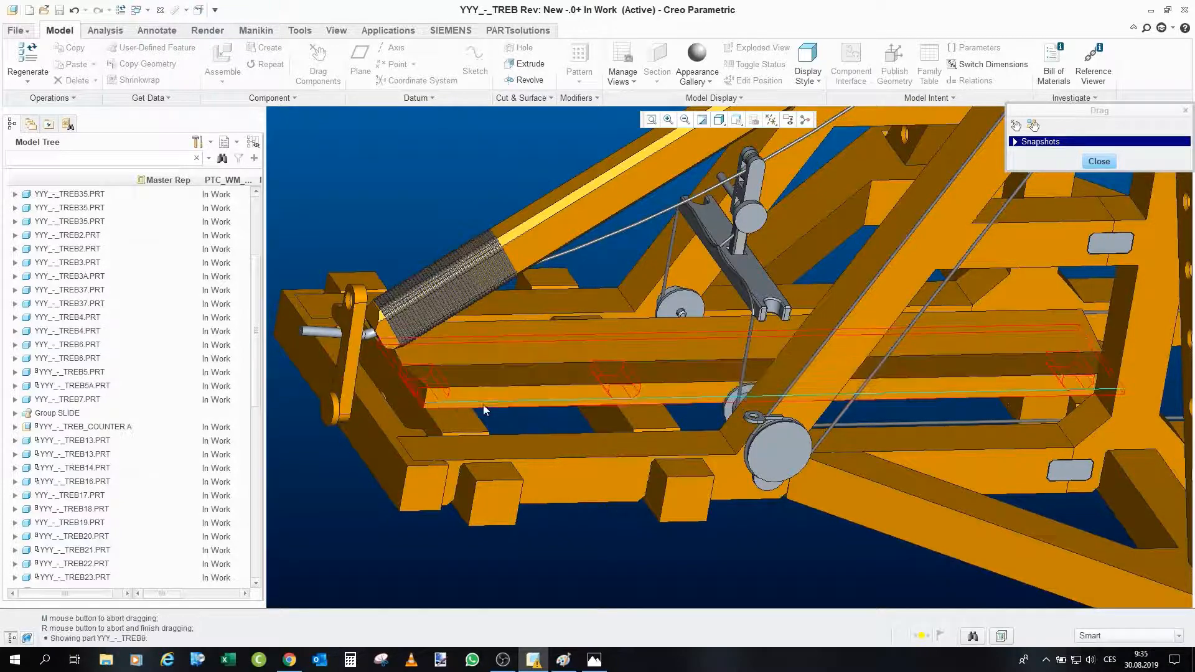
{"action": "scroll", "coordinate": [516, 397], "scroll_direction": "up", "scroll_amount": 5}
{"action": "scroll", "coordinate": [553, 395], "scroll_direction": "down", "scroll_amount": 4}
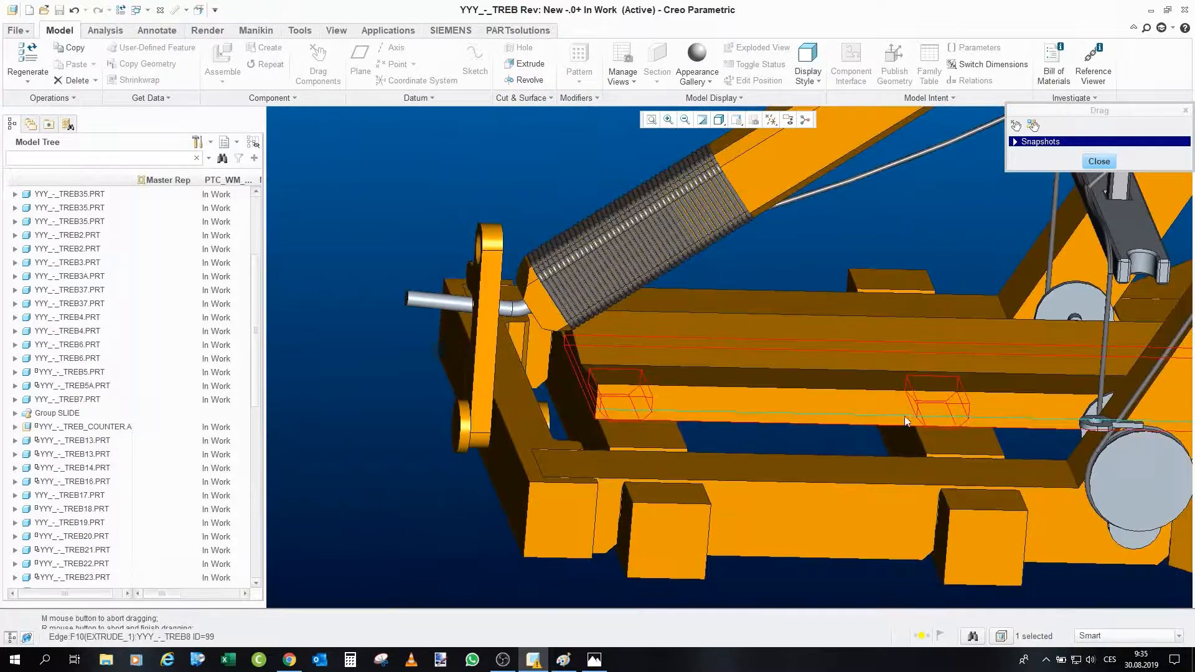
{"action": "mouse_move", "coordinate": [724, 411]}
{"action": "middle_mouse_down"}
{"action": "mouse_move", "coordinate": [794, 411]}
{"action": "mouse_move", "coordinate": [897, 340]}
{"action": "mouse_move", "coordinate": [842, 341]}
{"action": "middle_mouse_up"}
{"action": "scroll", "coordinate": [843, 341], "scroll_direction": "down", "scroll_amount": 2}
{"action": "scroll", "coordinate": [437, 429], "scroll_direction": "up", "scroll_amount": 3}
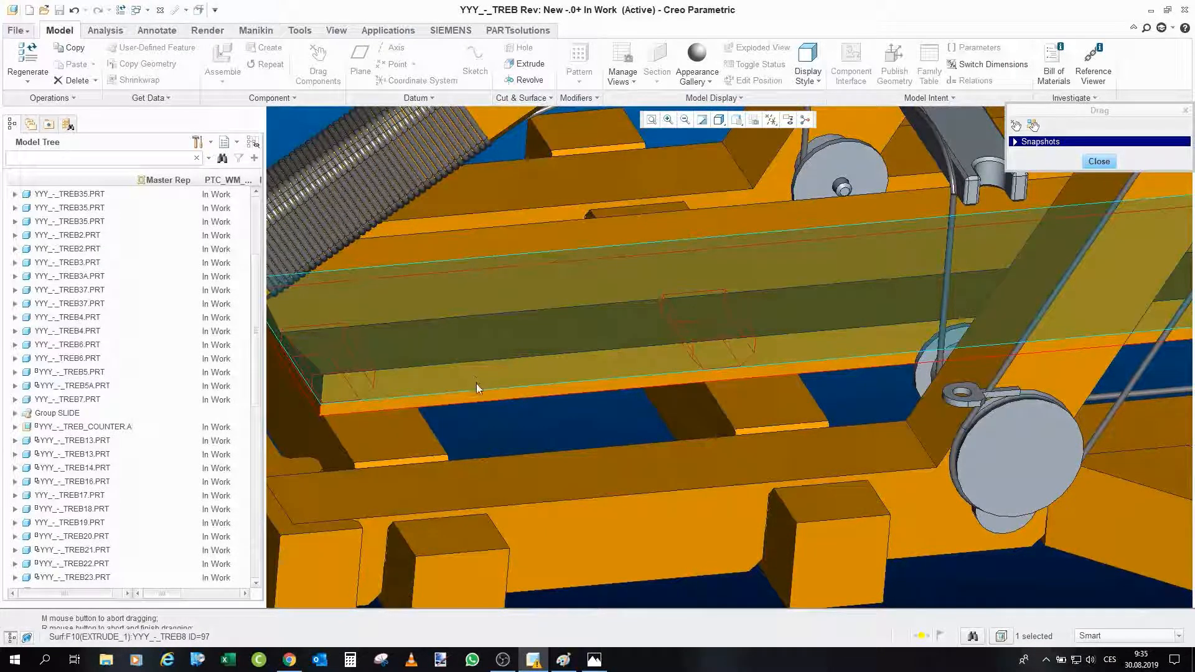
{"action": "scroll", "coordinate": [641, 441], "scroll_direction": "down", "scroll_amount": 2}
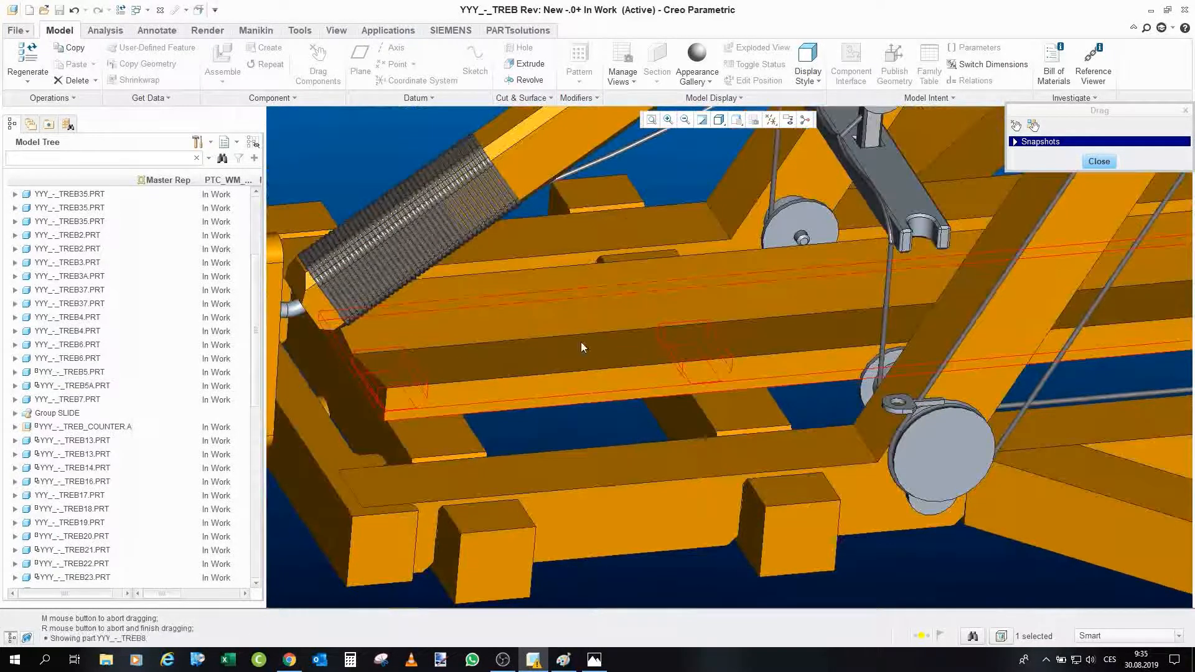
{"action": "middle_click_drag", "start_coordinate": [578, 343], "coordinate": [586, 334]}
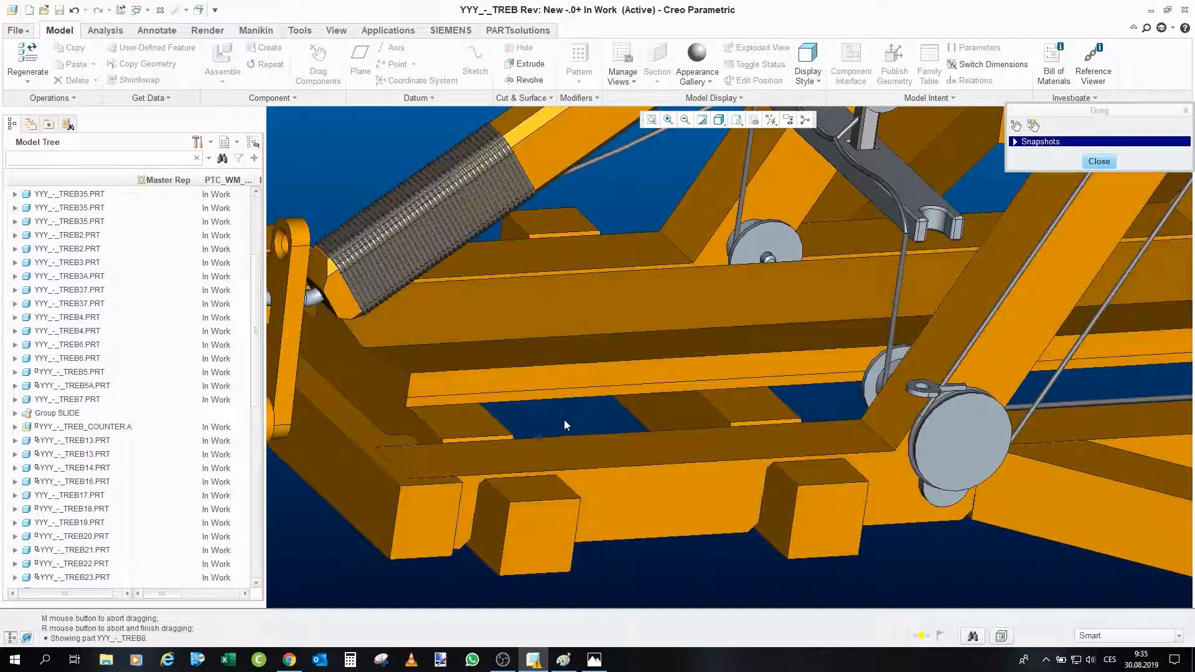
{"action": "scroll", "coordinate": [538, 421], "scroll_direction": "down", "scroll_amount": 2}
{"action": "scroll", "coordinate": [506, 421], "scroll_direction": "down", "scroll_amount": 2}
{"action": "scroll", "coordinate": [506, 424], "scroll_direction": "up", "scroll_amount": 2}
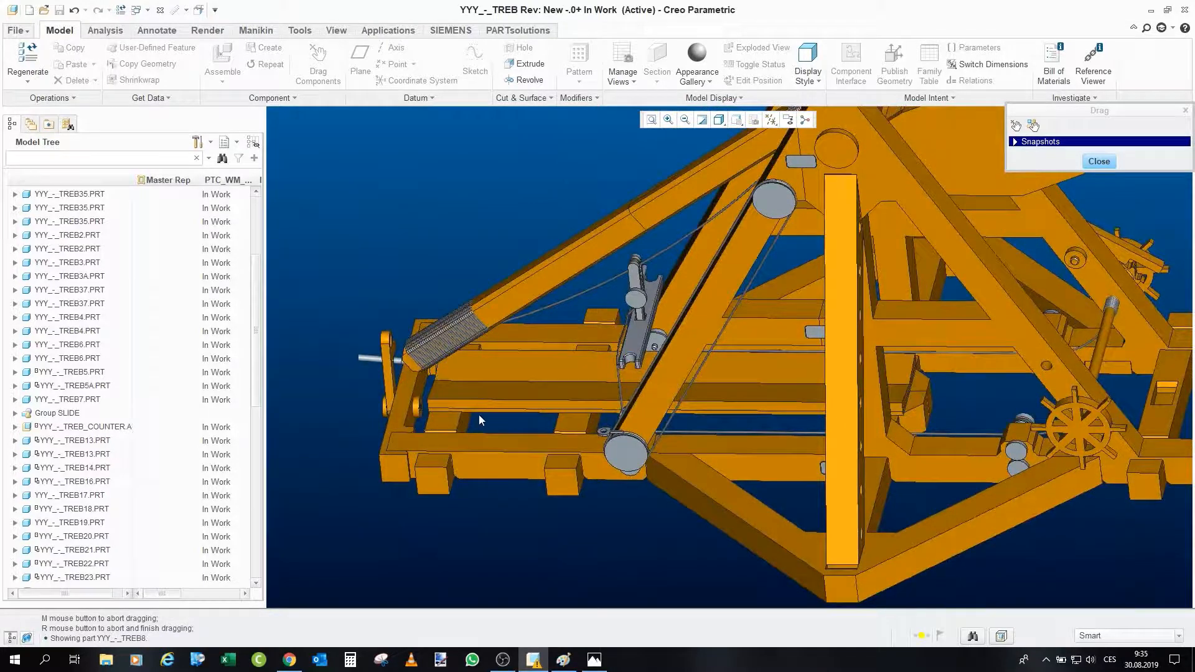
{"action": "left_click", "coordinate": [480, 408]}
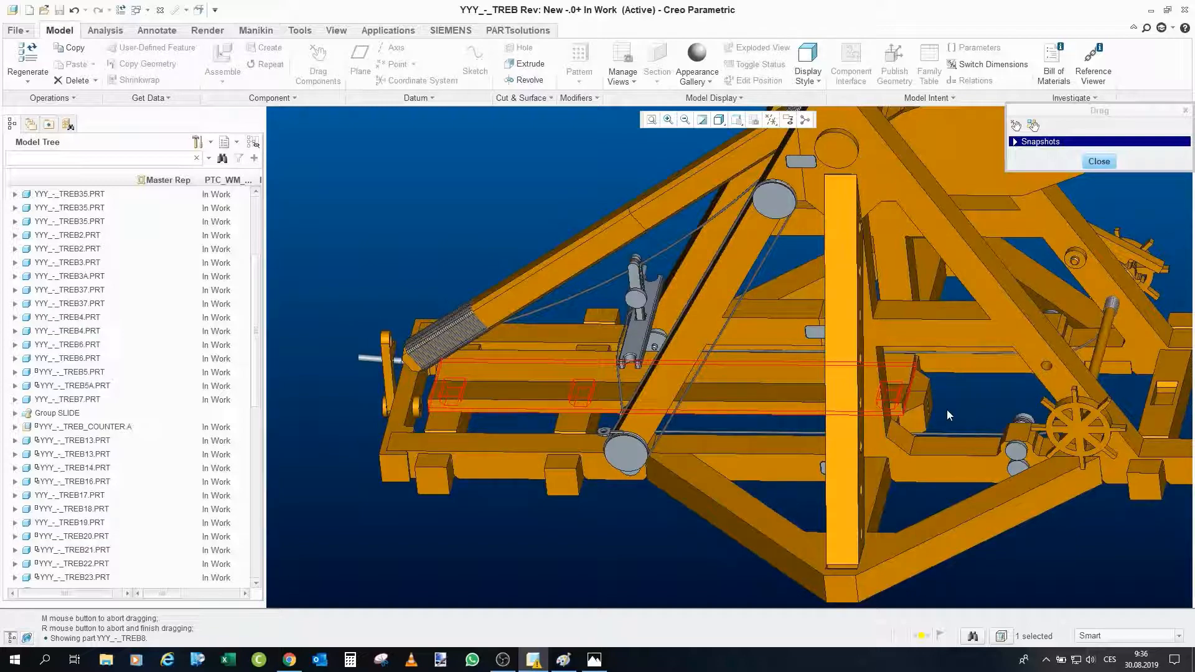
- Examine the counterweight box hanging from the arm's short end and select its TREB10 side plate
{"action": "scroll", "coordinate": [572, 504], "scroll_direction": "up", "scroll_amount": 3}
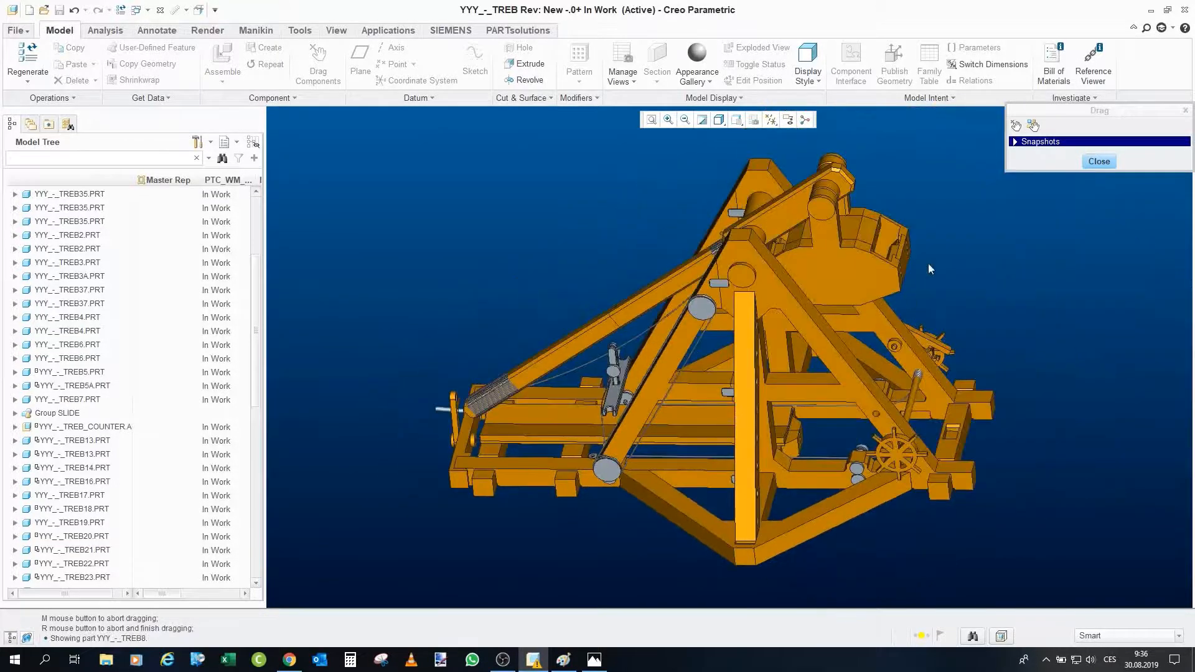
{"action": "scroll", "coordinate": [897, 252], "scroll_direction": "down", "scroll_amount": 5}
{"action": "middle_click_drag", "start_coordinate": [798, 259], "coordinate": [719, 239]}
{"action": "scroll", "coordinate": [900, 227], "scroll_direction": "down", "scroll_amount": 3}
{"action": "middle_click_drag", "start_coordinate": [859, 255], "coordinate": [879, 291]}
{"action": "scroll", "coordinate": [933, 330], "scroll_direction": "up", "scroll_amount": 4}
{"action": "scroll", "coordinate": [990, 340], "scroll_direction": "down", "scroll_amount": 3}
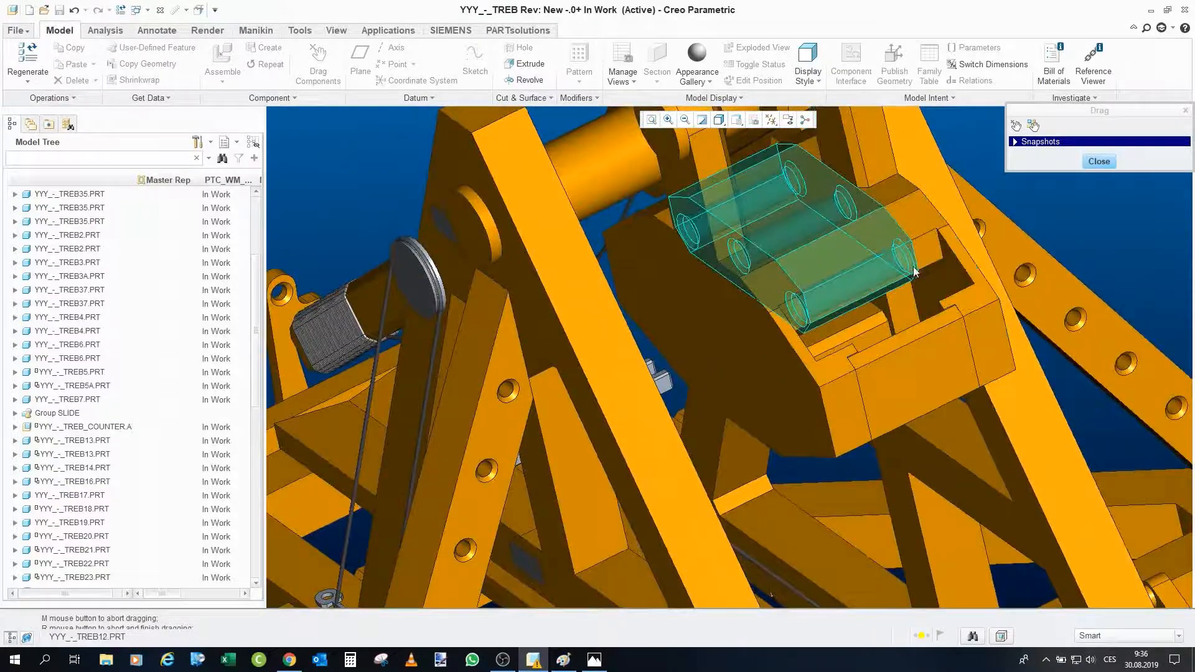
{"action": "scroll", "coordinate": [710, 352], "scroll_direction": "down", "scroll_amount": 3}
{"action": "left_click", "coordinate": [710, 351]}
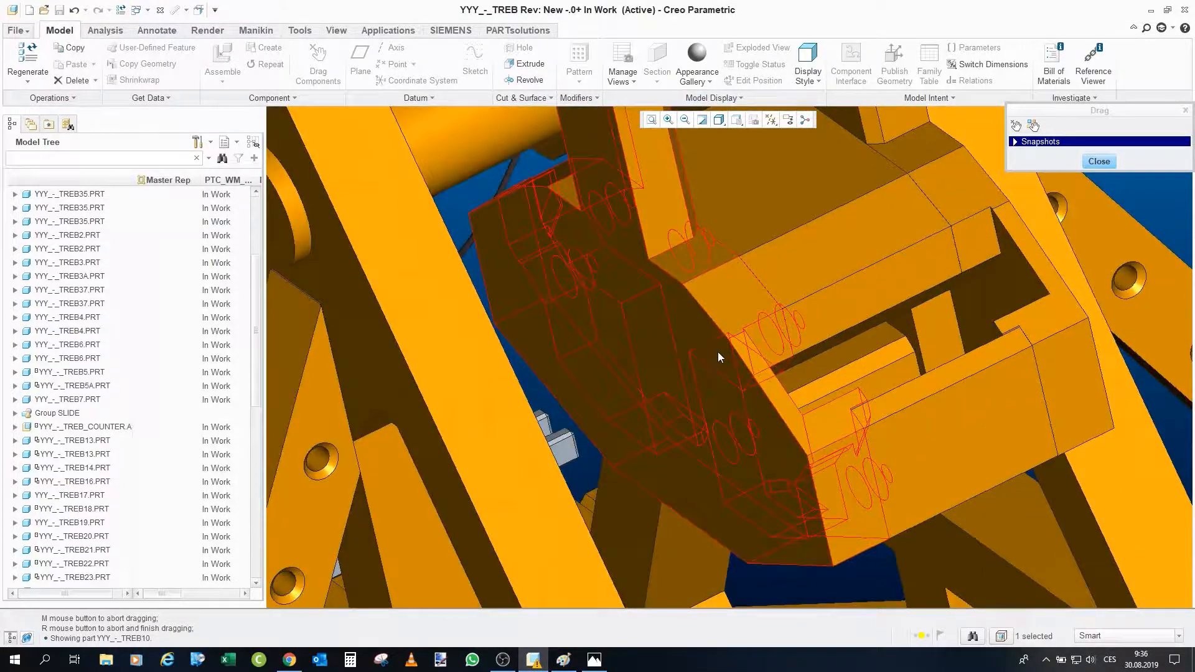
{"action": "scroll", "coordinate": [734, 346], "scroll_direction": "down", "scroll_amount": 2}
{"action": "scroll", "coordinate": [1066, 345], "scroll_direction": "up", "scroll_amount": 2}
{"action": "middle_click", "coordinate": [895, 382]}
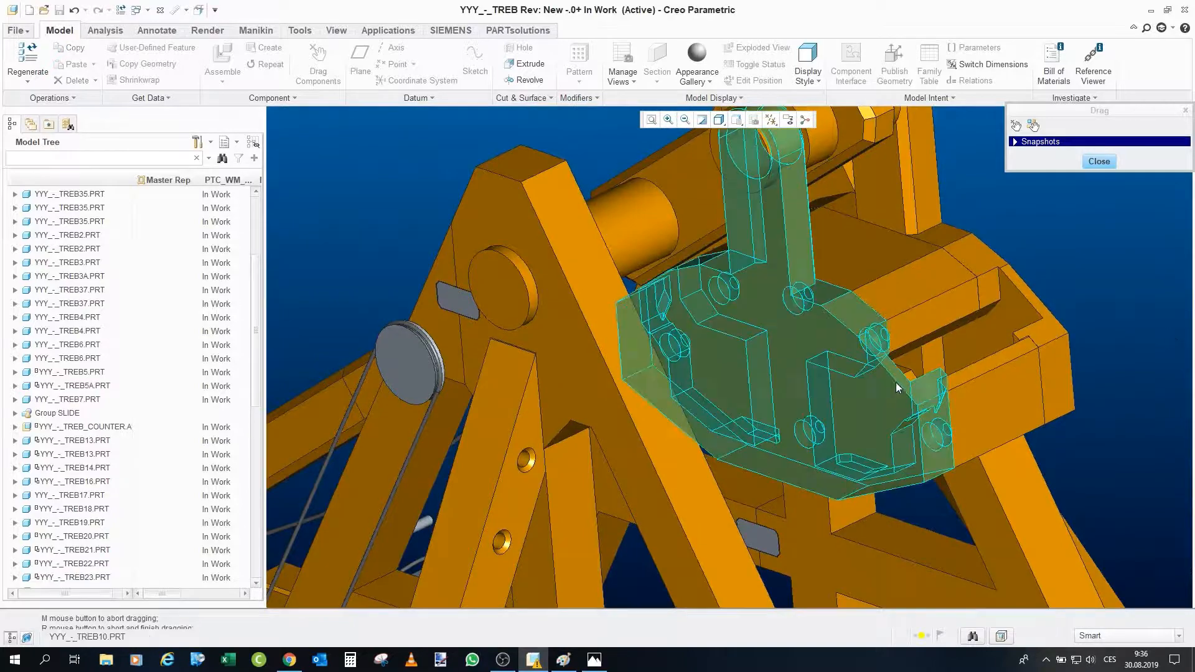
{"action": "scroll", "coordinate": [895, 382], "scroll_direction": "down", "scroll_amount": 2}
{"action": "left_click", "coordinate": [933, 406]}
{"action": "middle_click_drag", "start_coordinate": [934, 405], "coordinate": [835, 426]}
{"action": "scroll", "coordinate": [833, 428], "scroll_direction": "up", "scroll_amount": 2}
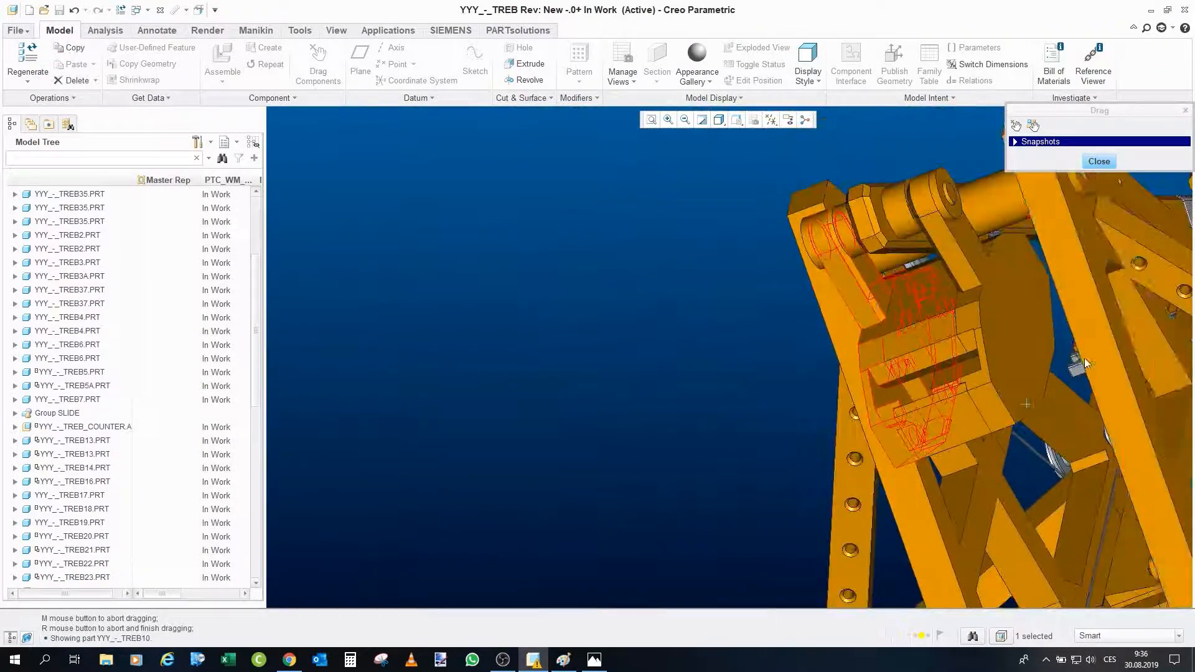
- Select the TREB12 block and a TREB11 part of the counterweight in turn to examine them, and end component dragging
{"action": "left_click", "coordinate": [1010, 348]}
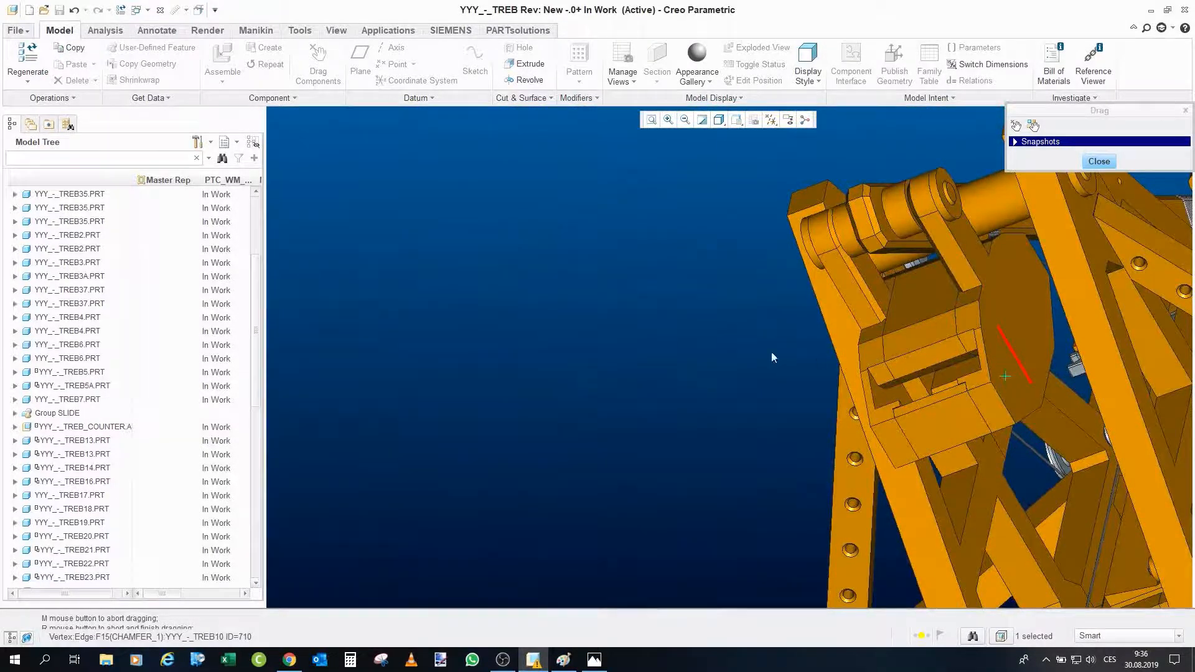
{"action": "left_click", "coordinate": [756, 356]}
{"action": "left_click", "coordinate": [999, 360]}
{"action": "middle_click_drag", "start_coordinate": [1000, 360], "coordinate": [1032, 361]}
{"action": "scroll", "coordinate": [876, 334], "scroll_direction": "down", "scroll_amount": 3}
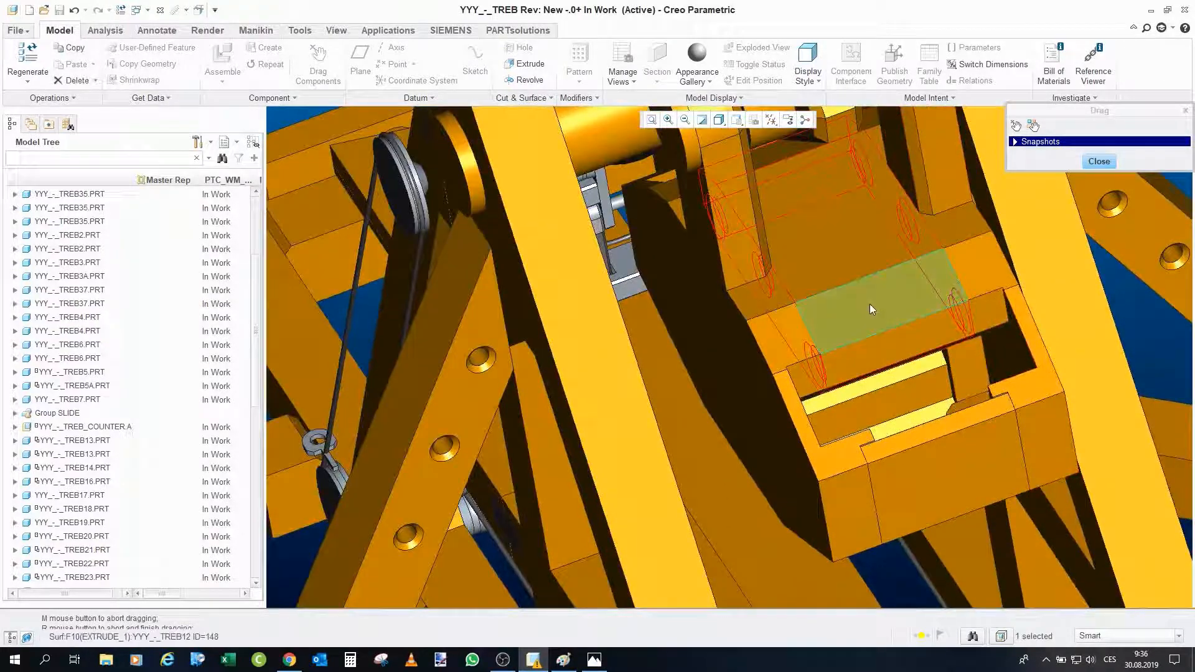
{"action": "left_click", "coordinate": [907, 464]}
{"action": "scroll", "coordinate": [901, 467], "scroll_direction": "up", "scroll_amount": 5}
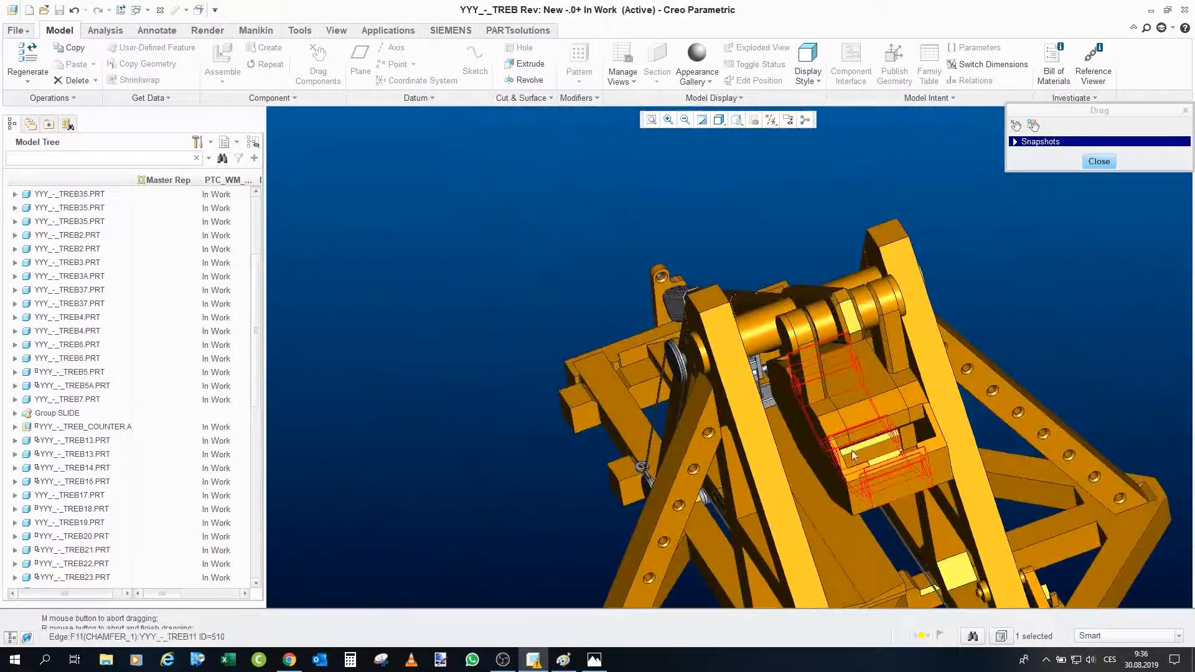
{"action": "scroll", "coordinate": [934, 373], "scroll_direction": "up", "scroll_amount": 3}
{"action": "middle_click", "coordinate": [983, 341]}
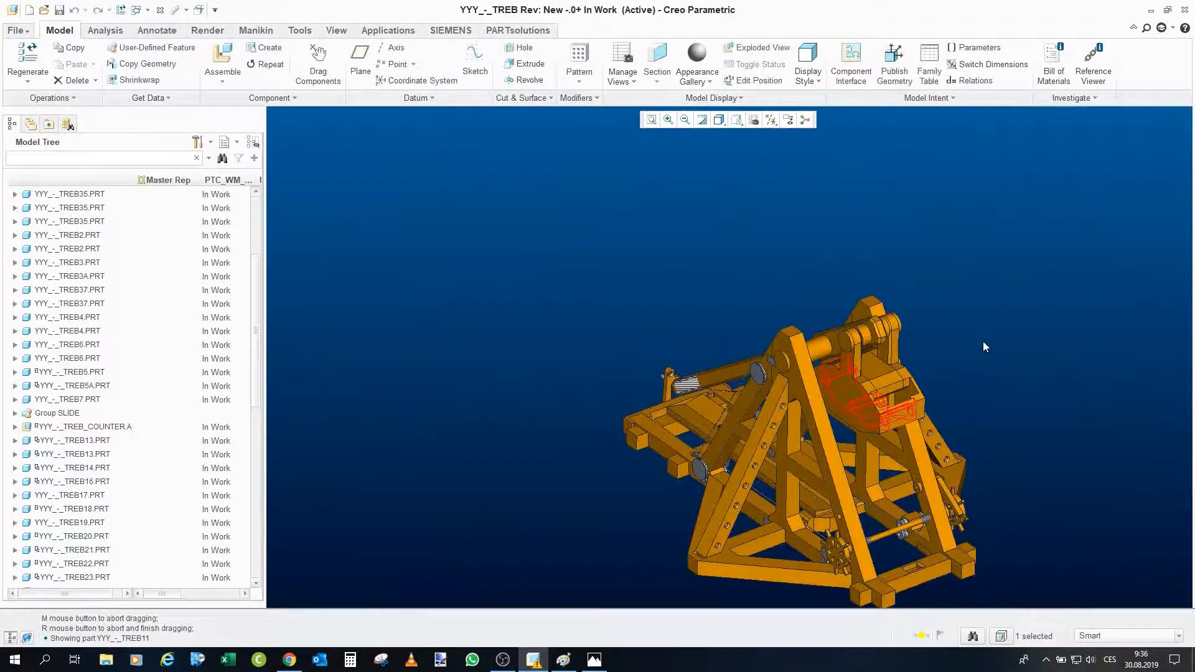
- Clear the selection and examine the whole trebuchet from its opposite side, with the counterweight raised and the arm latched
{"action": "scroll", "coordinate": [980, 341], "scroll_direction": "up", "scroll_amount": 3}
{"action": "left_click", "coordinate": [1032, 463]}
{"action": "scroll", "coordinate": [981, 455], "scroll_direction": "down", "scroll_amount": 5}
{"action": "middle_click_drag", "start_coordinate": [847, 375], "coordinate": [600, 337]}
{"action": "scroll", "coordinate": [845, 286], "scroll_direction": "down", "scroll_amount": 5}
{"action": "scroll", "coordinate": [846, 286], "scroll_direction": "up", "scroll_amount": 5}
{"action": "middle_click_drag", "start_coordinate": [673, 453], "coordinate": [696, 474]}
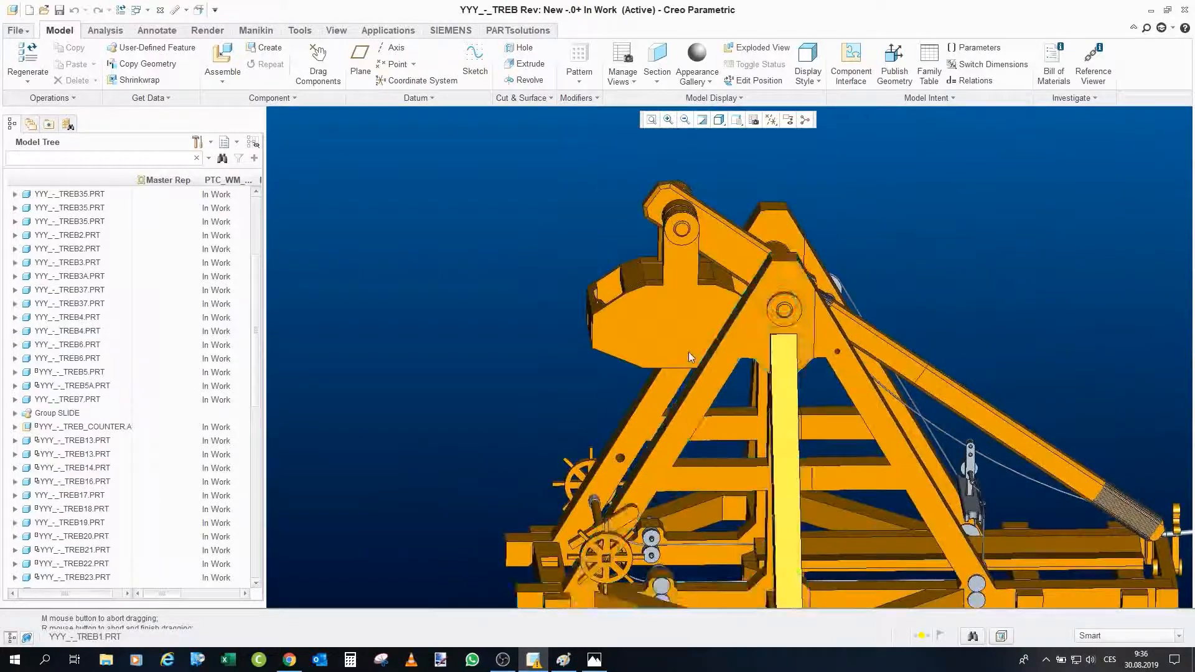
{"action": "scroll", "coordinate": [689, 352], "scroll_direction": "up", "scroll_amount": 2}
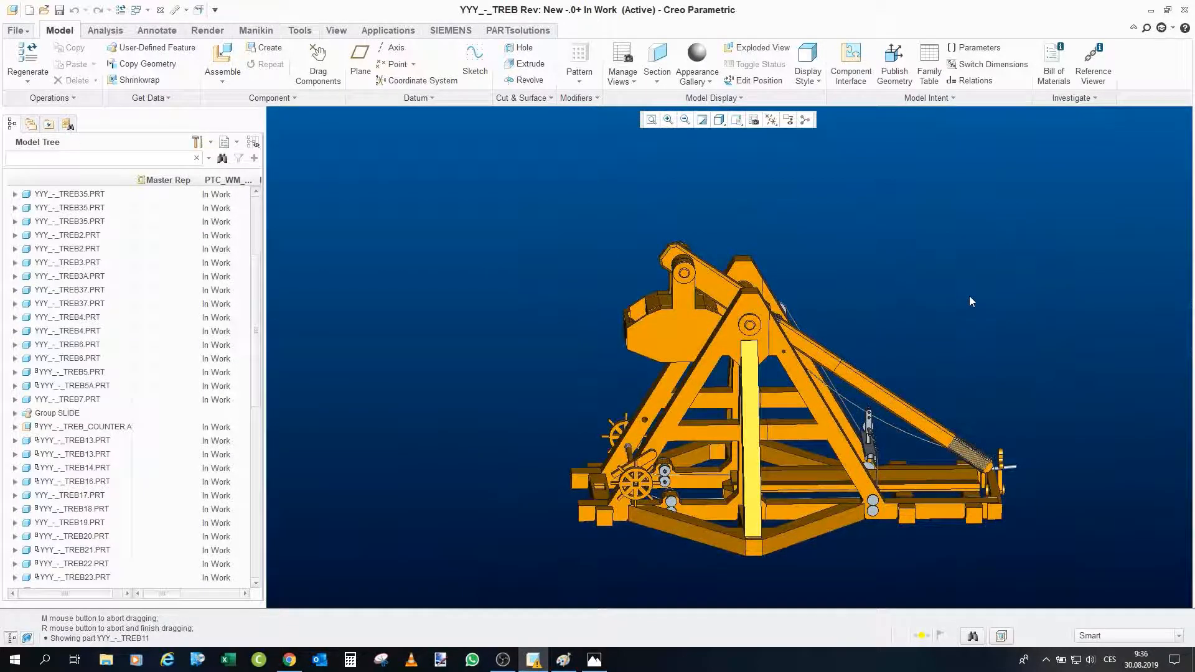